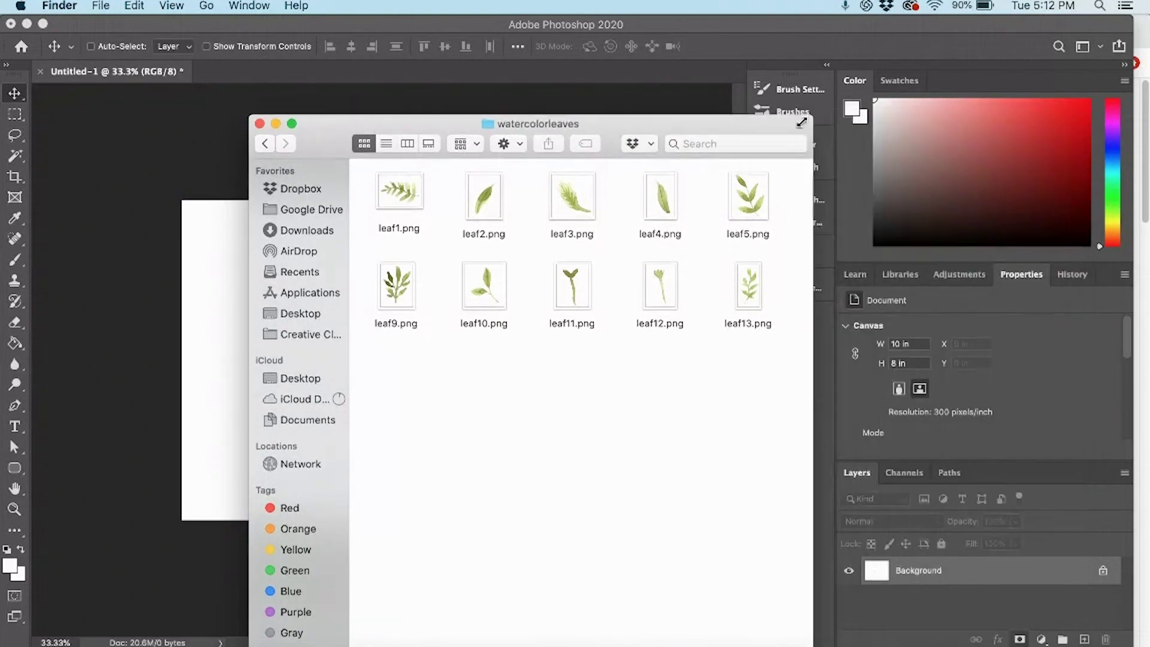
# Step: Move the leaf5–leaf8 and leaf13–leaf16 files below the other leaves and narrow the watercolorleaves folder window beside the canvas
pyautogui.moveTo(1057, 149); pyautogui.dragTo(745, 355)
pyautogui.moveTo(749, 182); pyautogui.dragTo(361, 395)
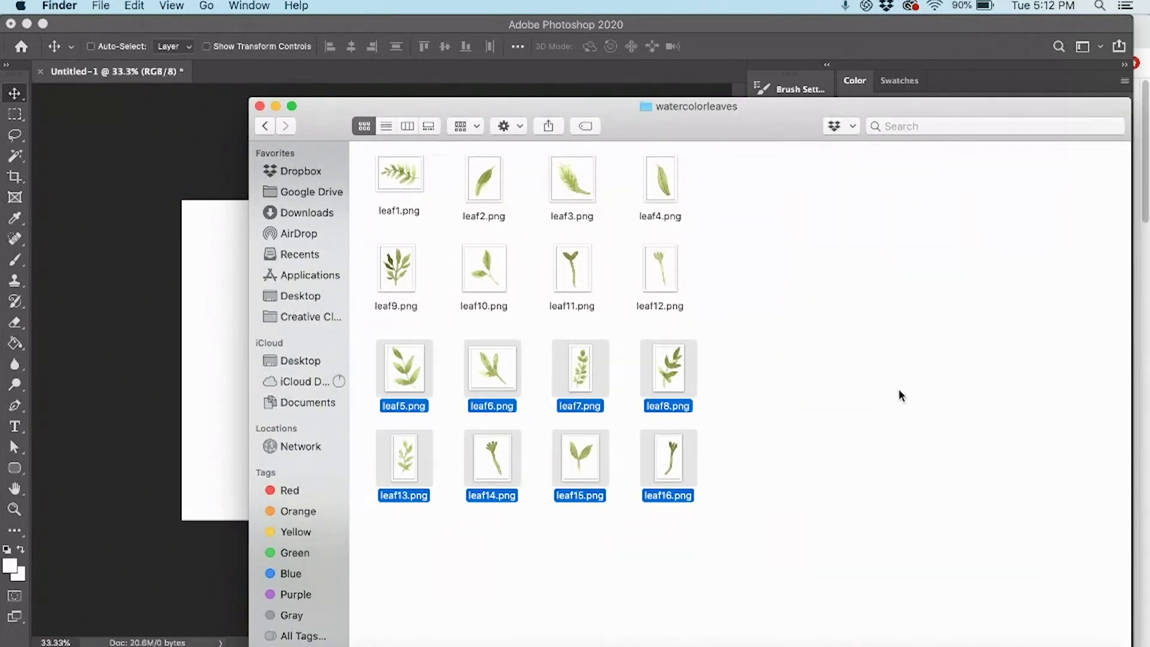
pyautogui.click(898, 390)
pyautogui.moveTo(1131, 97); pyautogui.dragTo(1034, 89)
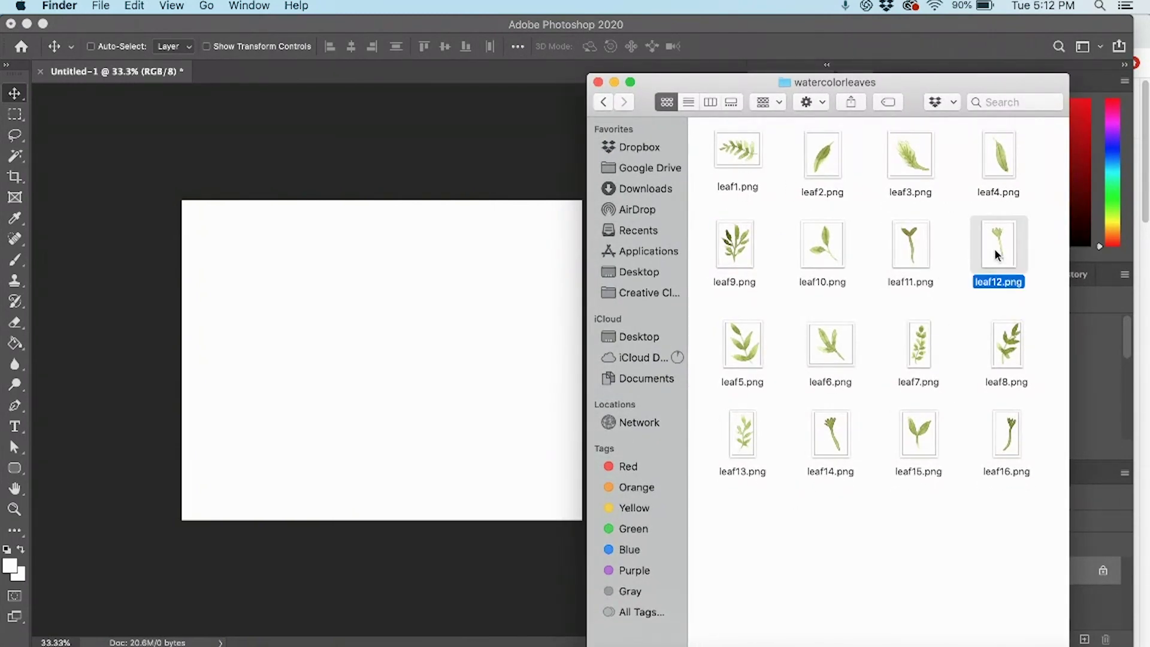
# Step: Place leaf12.png and leaf14.png from the folder into the blank document, with leaf14 to the right of leaf12
pyautogui.moveTo(1000, 257); pyautogui.dragTo(377, 269)
pyautogui.press('Return')
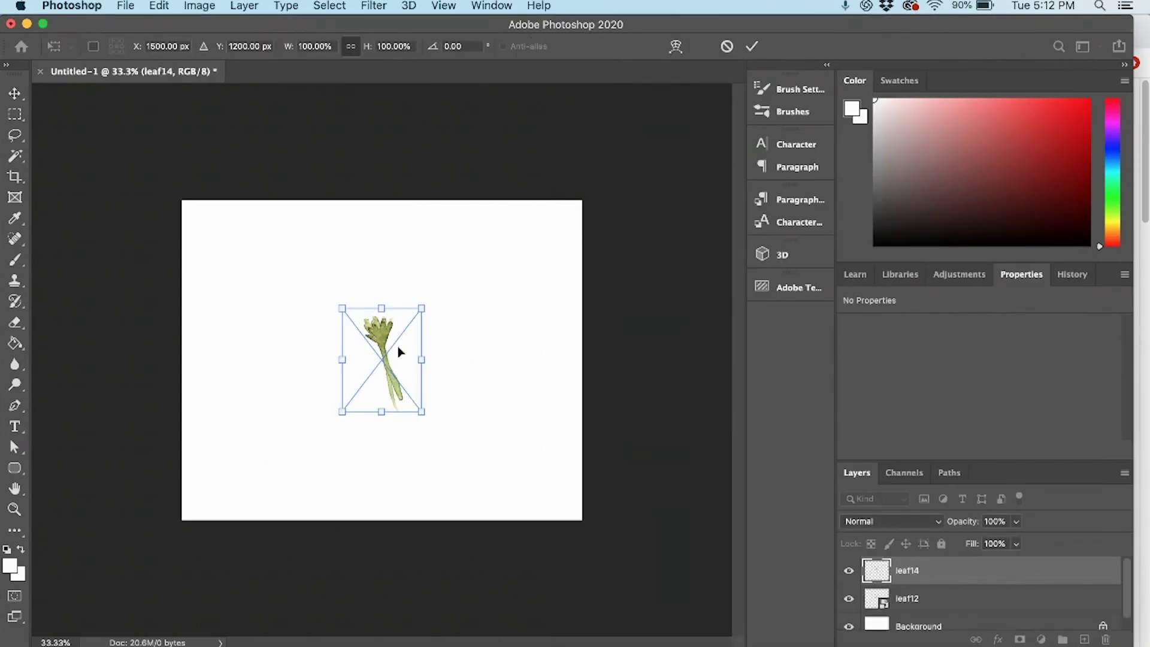
pyautogui.moveTo(403, 352); pyautogui.dragTo(483, 326)
pyautogui.press('Return')
# Step: Open the watercolorcliparts folder and place pinkbud3.png and purplebud.png into the document
pyautogui.click(63, 645)
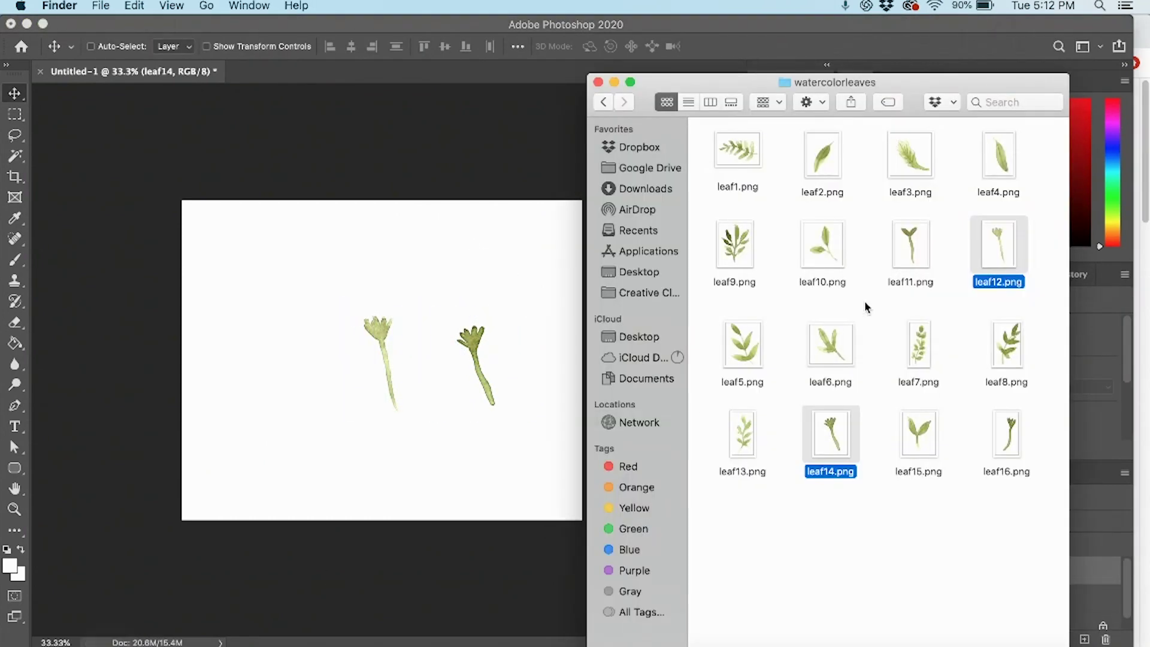
pyautogui.click(652, 193)
pyautogui.doubleClick(917, 403)
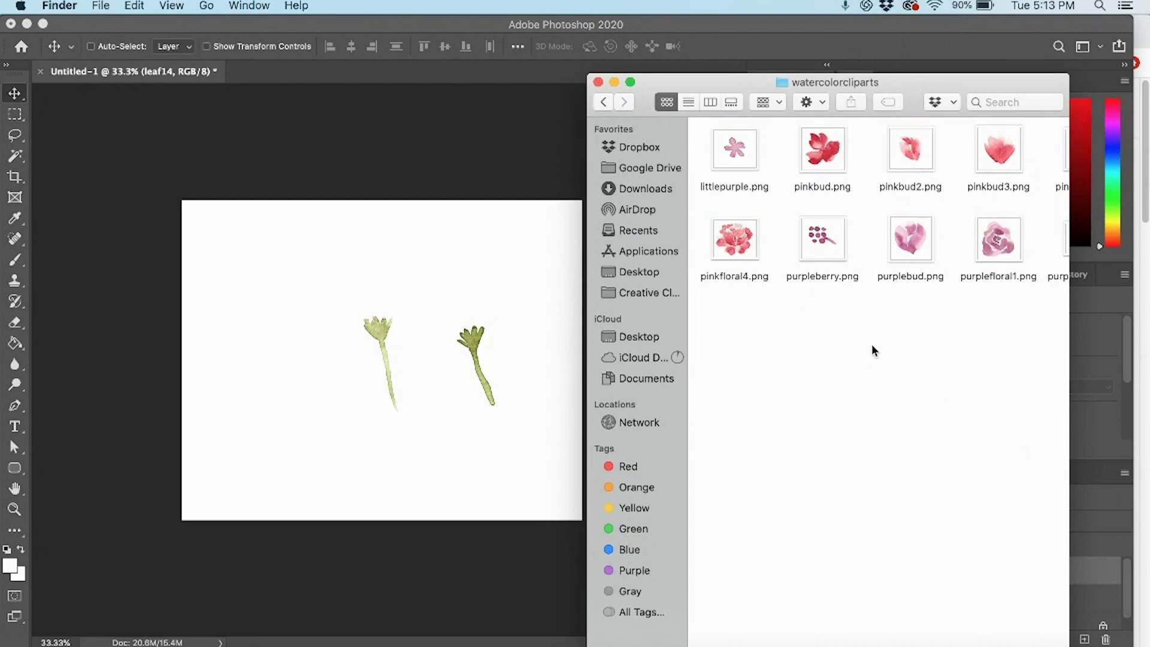
pyautogui.click(912, 251)
pyautogui.hscroll(5, 856, 640)
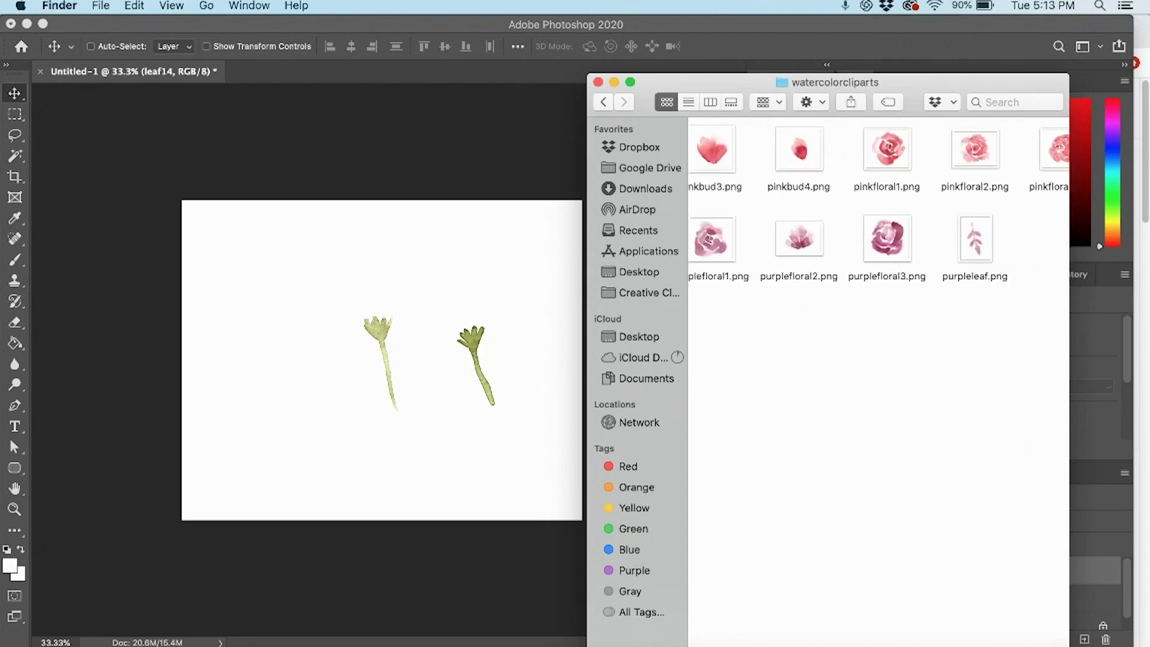
pyautogui.hscroll(-5, 857, 640)
pyautogui.moveTo(1000, 161); pyautogui.dragTo(483, 271)
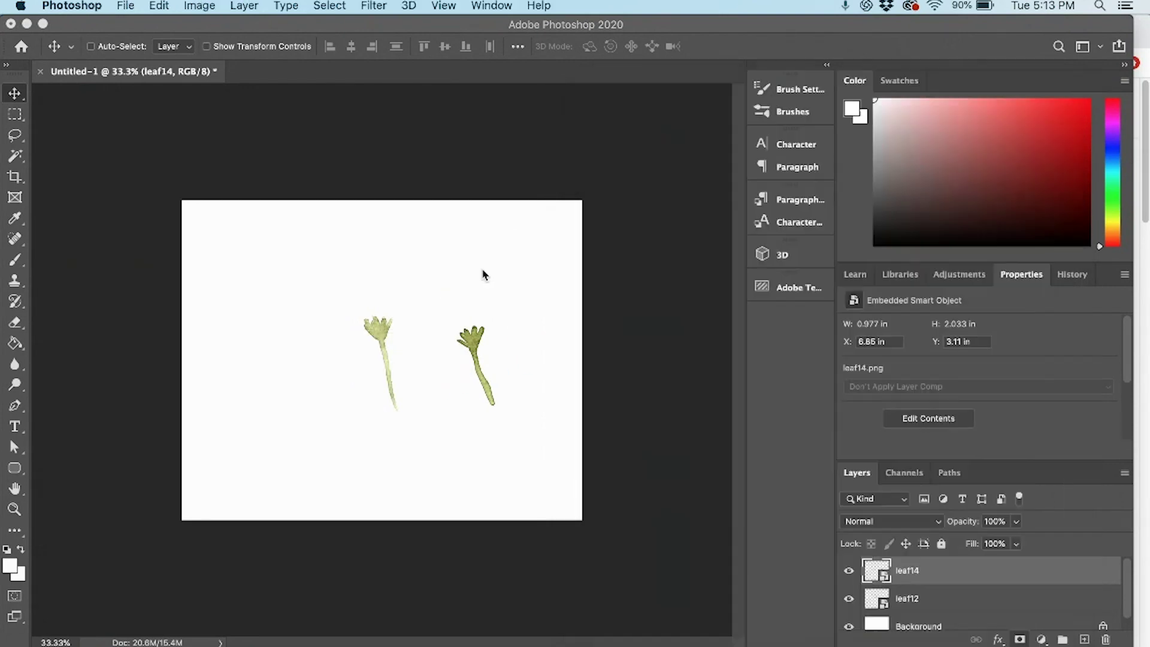
pyautogui.press('Return')
pyautogui.press('Return')
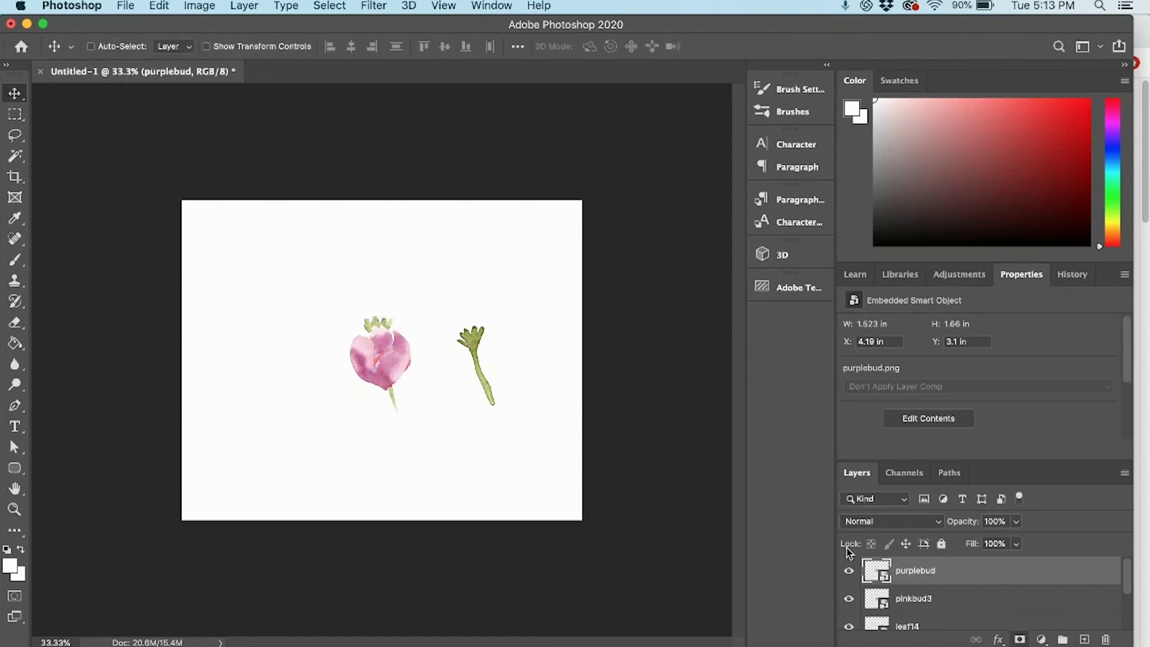
# Step: Move the leaf14 and leaf12 layers above the purplebud and pinkbud3 layers
pyautogui.scroll(-1, 960, 602)
pyautogui.click(954, 619)
pyautogui.scroll(-2, 959, 614)
pyautogui.keyDown('shift'); pyautogui.click(962, 606); pyautogui.keyUp('shift')
pyautogui.scroll(3, 967, 604)
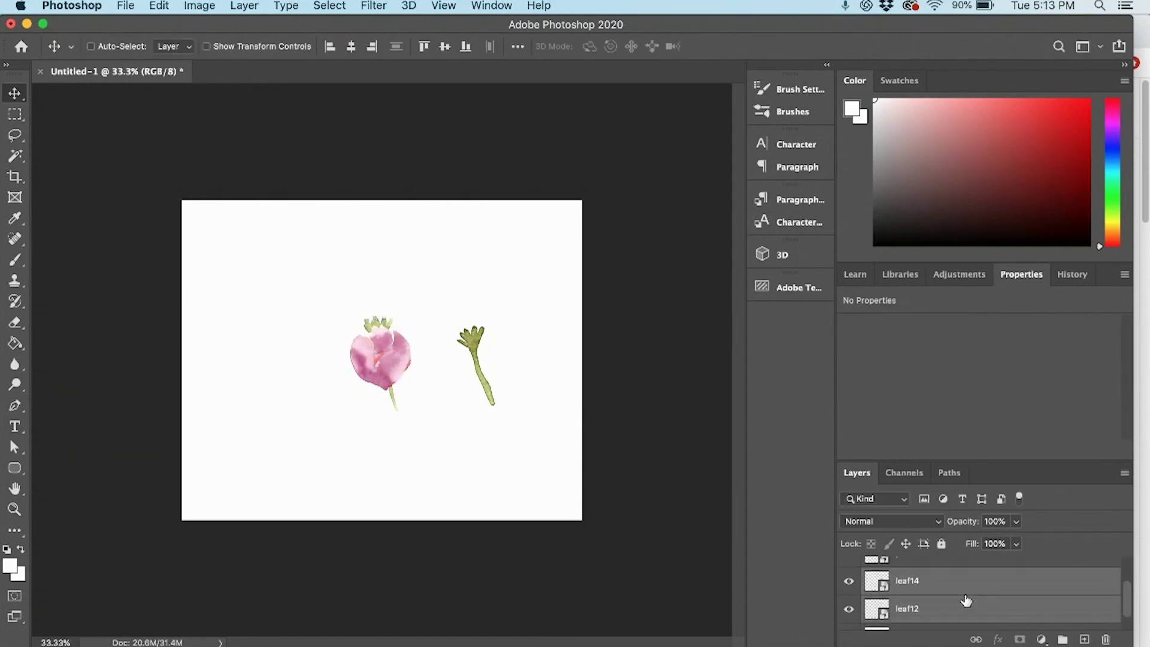
pyautogui.moveTo(955, 618); pyautogui.dragTo(951, 556)
# Step: Move purplebud to the canvas's upper-left area and attach the leaf12 stem to its base
pyautogui.click(945, 626)
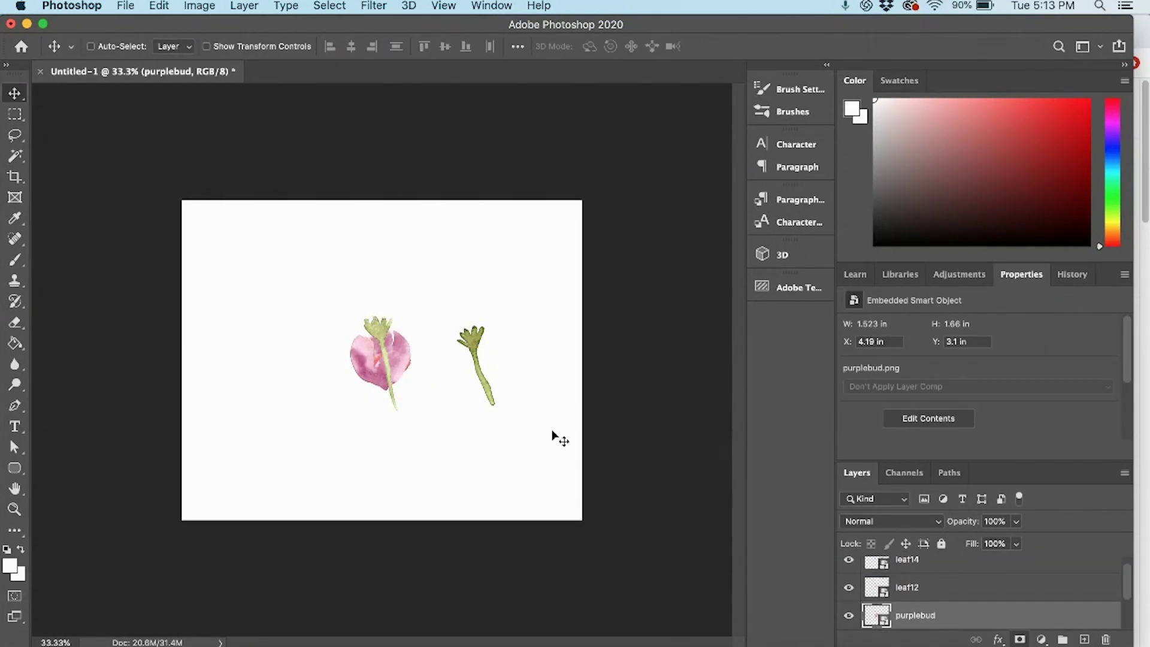
pyautogui.moveTo(371, 364); pyautogui.dragTo(252, 294)
pyautogui.click(937, 587)
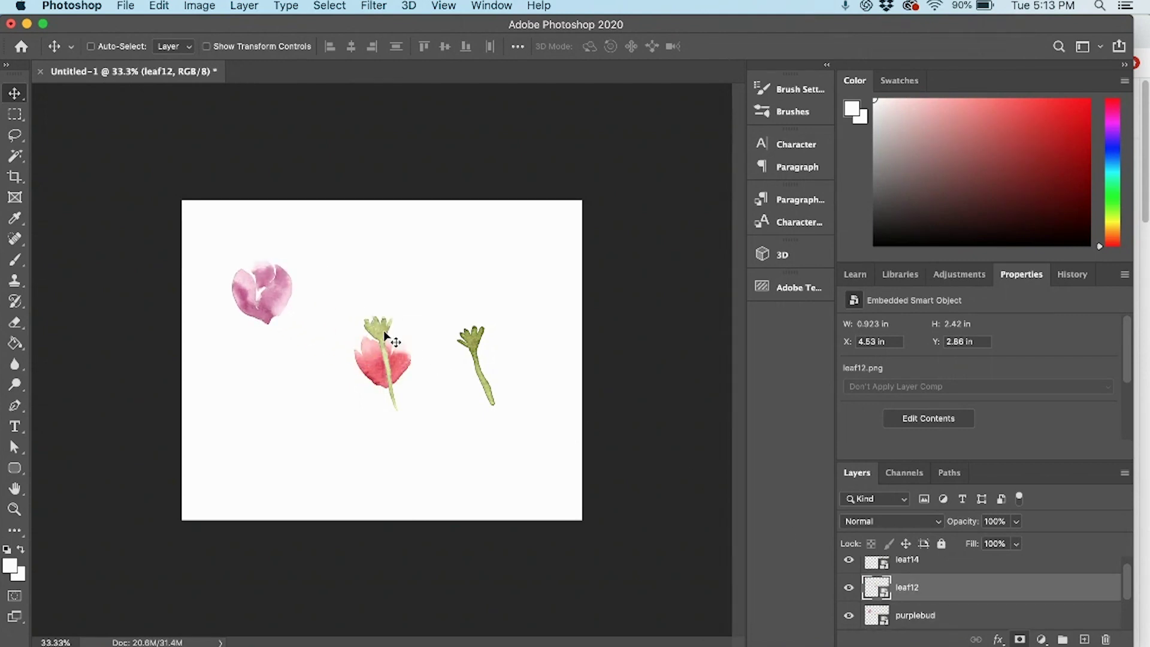
pyautogui.moveTo(384, 329); pyautogui.dragTo(266, 320)
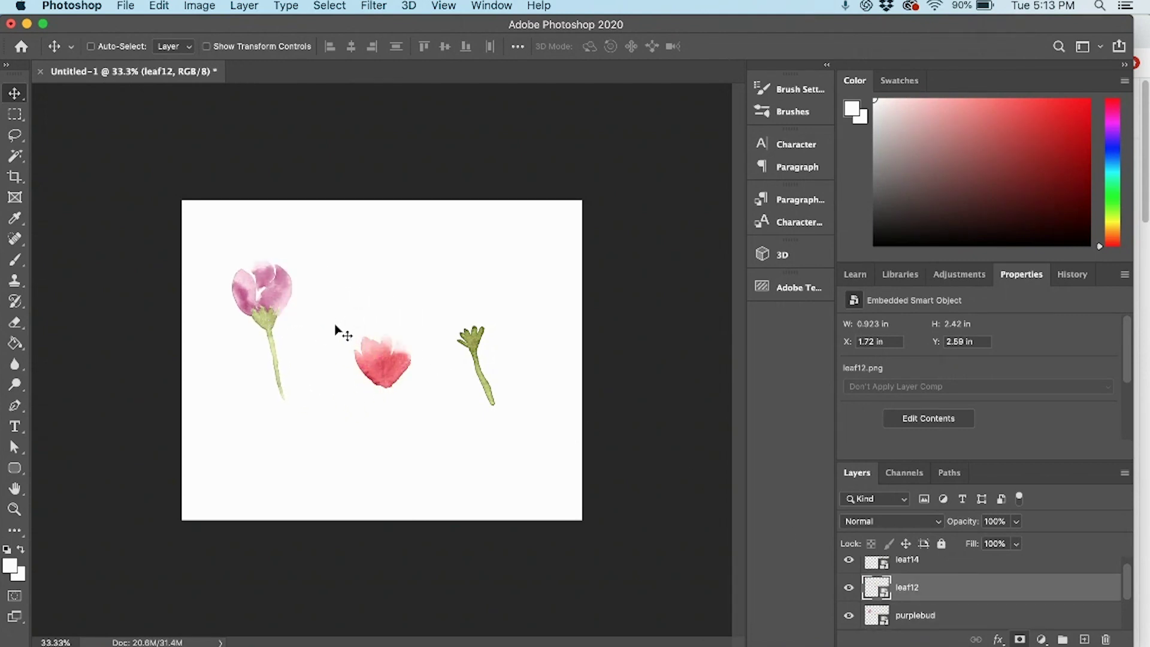
# Step: Merge the purplebud and leaf12 layers, then rotate the flower so its stem is vertical near the canvas's upper-left corner
pyautogui.scroll(-2, 974, 590)
pyautogui.click(960, 588)
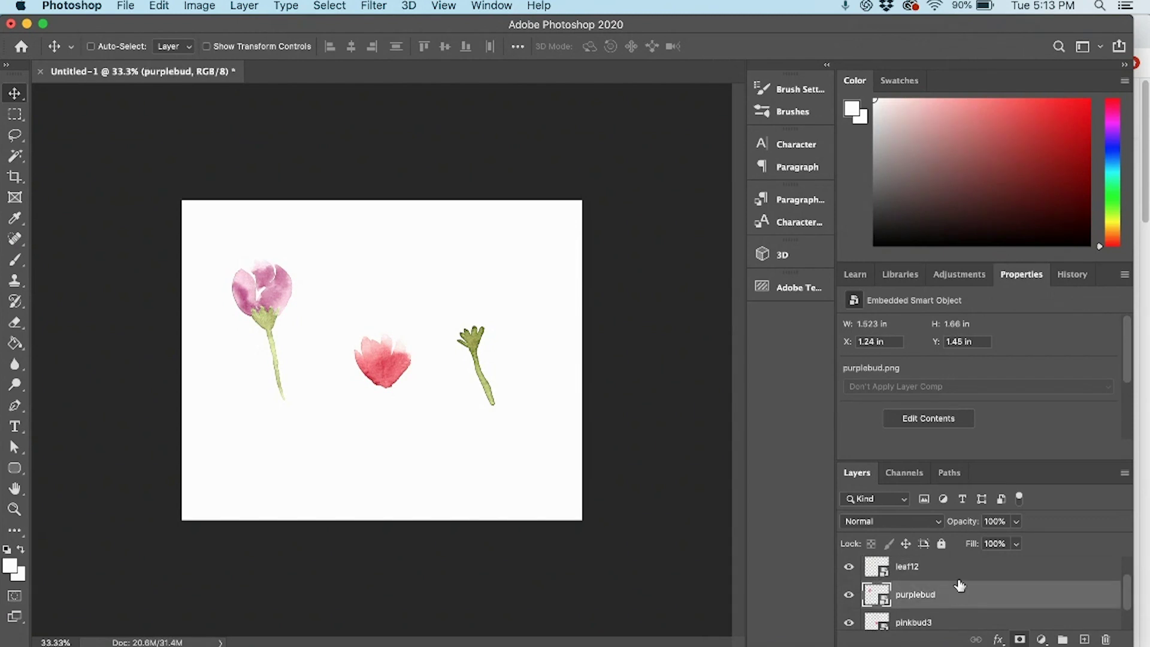
pyautogui.keyDown('shift'); pyautogui.click(965, 572); pyautogui.keyUp('shift')
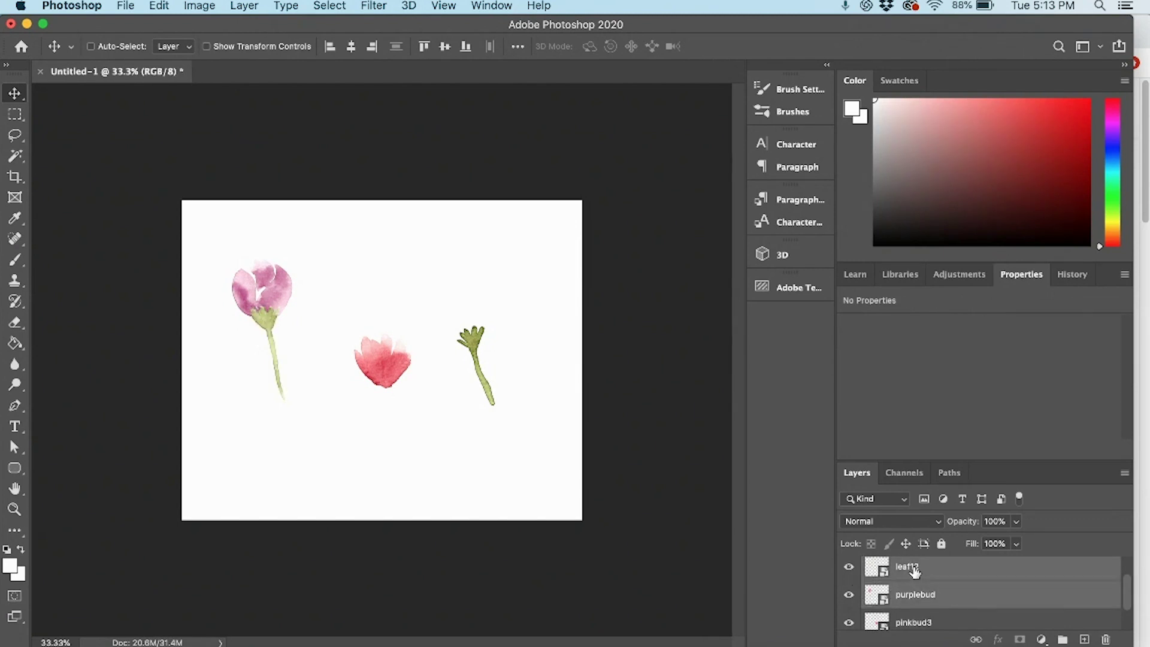
pyautogui.press('super+e')
pyautogui.moveTo(267, 299); pyautogui.dragTo(300, 245)
pyautogui.press('super+t')
pyautogui.press('Return')
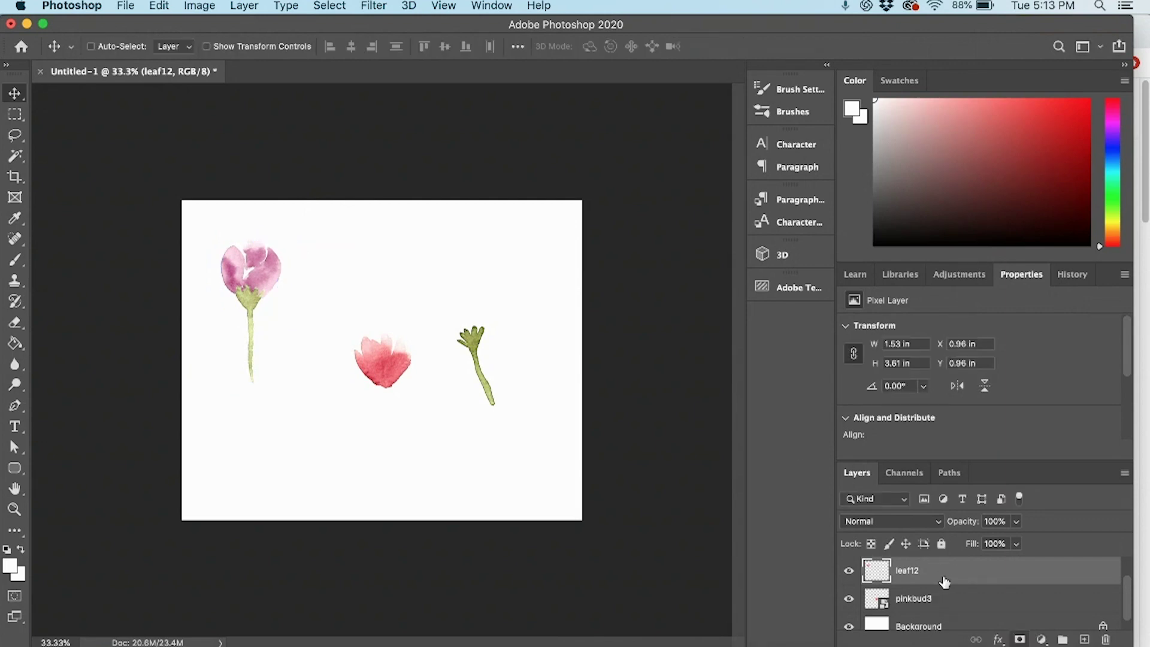
# Step: Move the merged purple flower layer below the pinkbud3 layer
pyautogui.moveTo(944, 574); pyautogui.dragTo(950, 604)
pyautogui.scroll(1, 946, 599)
pyautogui.click(944, 596)
# Step: Attach the leaf14 stem to the base of the pink bud, rotated about 8.7° and scaled to about 94%
pyautogui.click(944, 570)
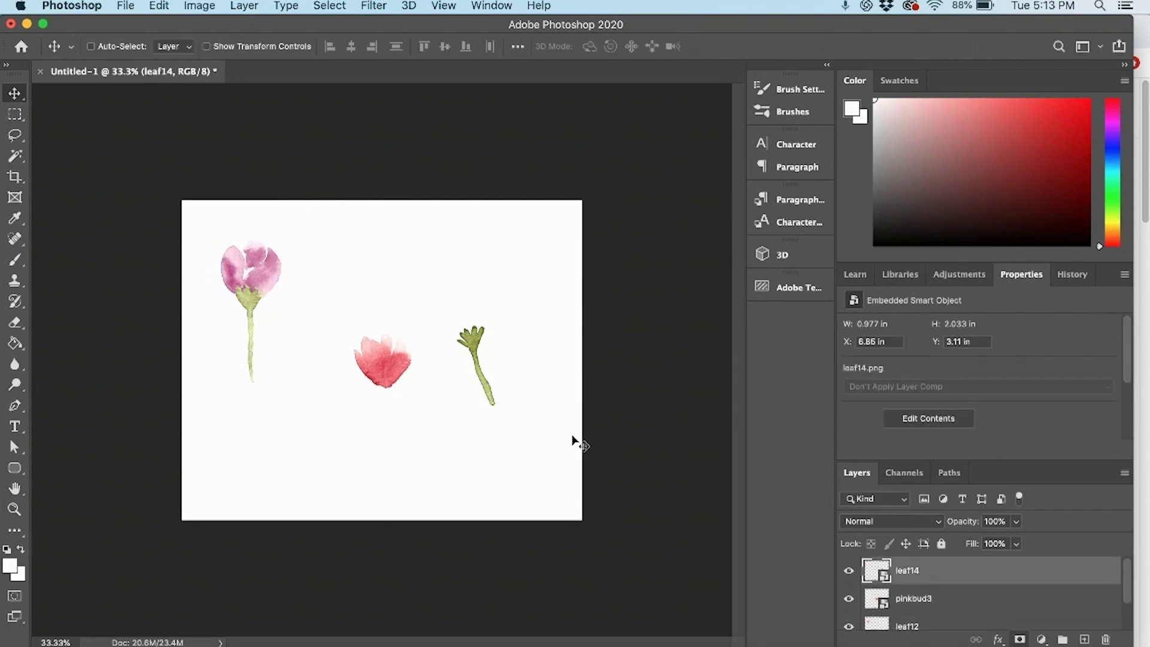
pyautogui.moveTo(480, 351); pyautogui.dragTo(394, 400)
pyautogui.press('super+t')
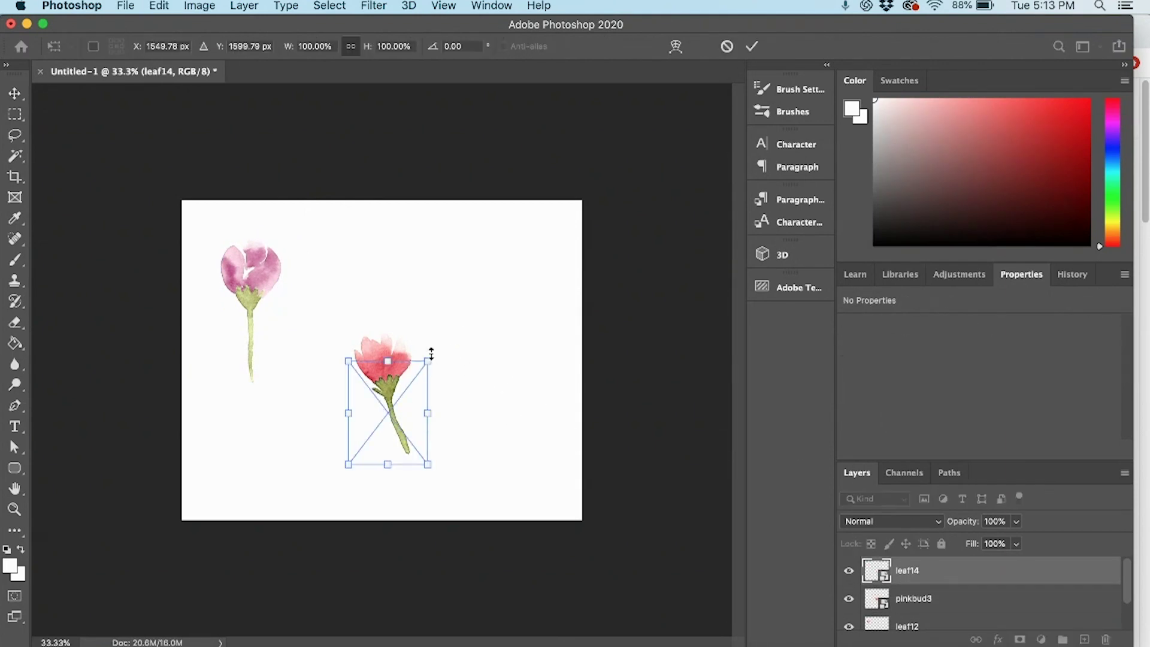
pyautogui.moveTo(444, 351); pyautogui.dragTo(387, 390)
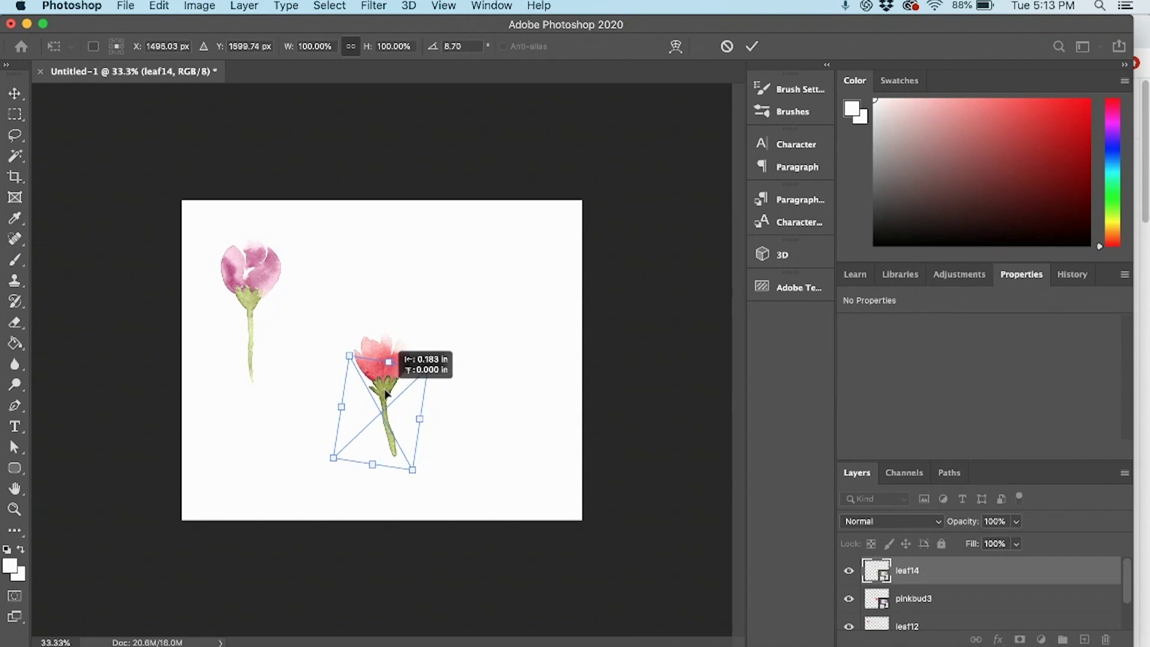
pyautogui.moveTo(333, 457); pyautogui.dragTo(336, 451)
pyautogui.moveTo(390, 392); pyautogui.dragTo(387, 390)
# Step: Merge the leaf14 and pinkbud3 layers and move the pink flower up beside the purple flower
pyautogui.click(942, 576)
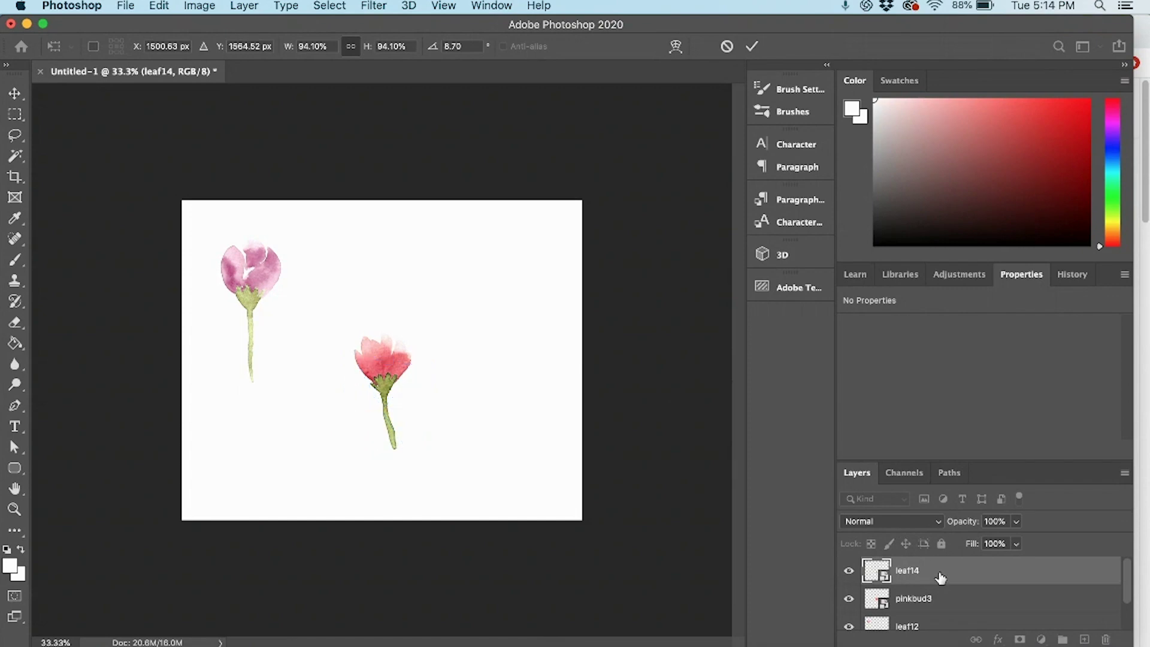
pyautogui.keyDown('shift'); pyautogui.click(940, 600); pyautogui.keyUp('shift')
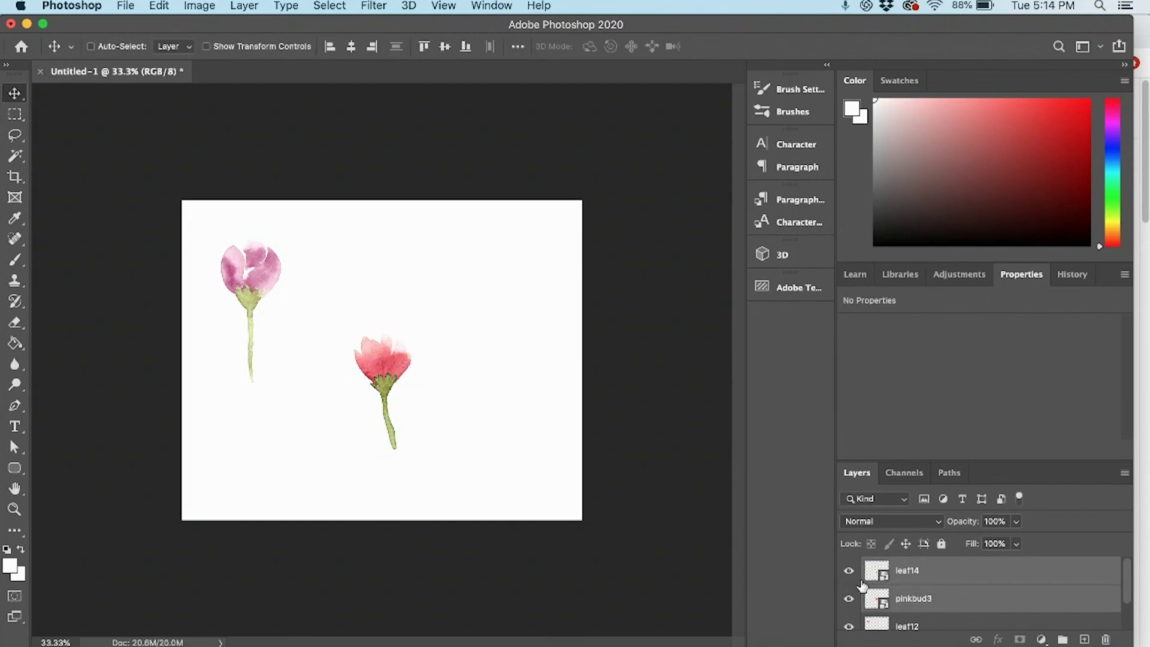
pyautogui.scroll(-2, 855, 606)
pyautogui.click(849, 603)
pyautogui.click(849, 604)
pyautogui.scroll(2, 913, 588)
pyautogui.hotkey('ctrl', 'e')
pyautogui.moveTo(393, 369); pyautogui.dragTo(352, 295)
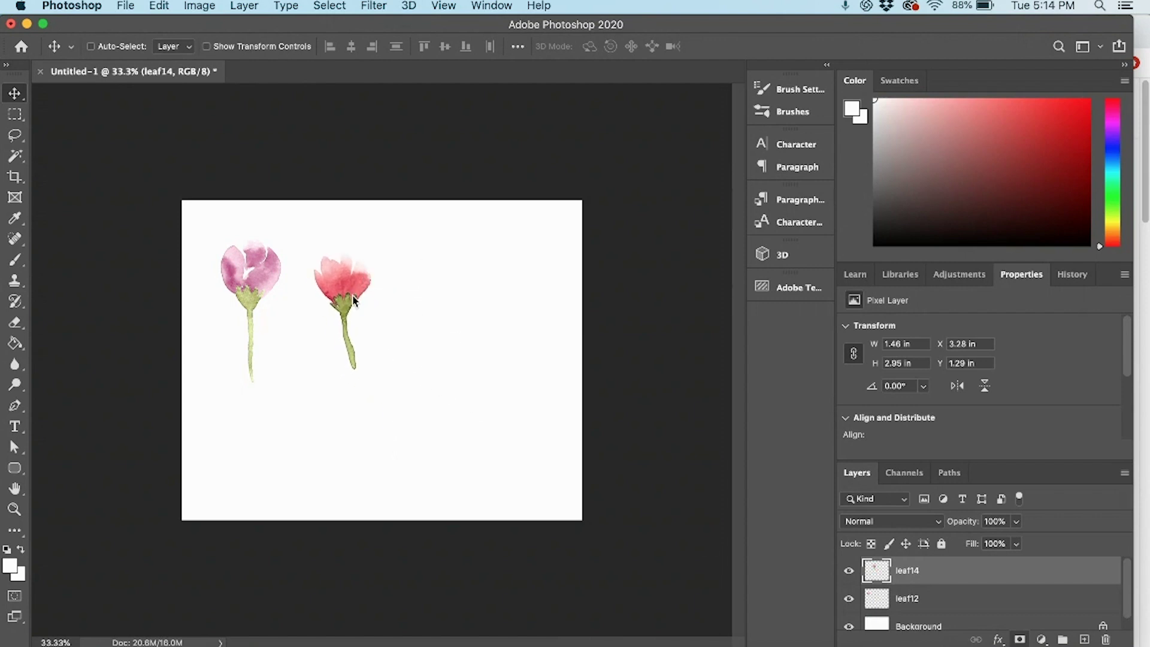
# Step: Rotate the pink flower about 10.8° clockwise so its stem stands upright
pyautogui.hotkey('ctrl', 't')
pyautogui.moveTo(387, 247); pyautogui.dragTo(396, 256)
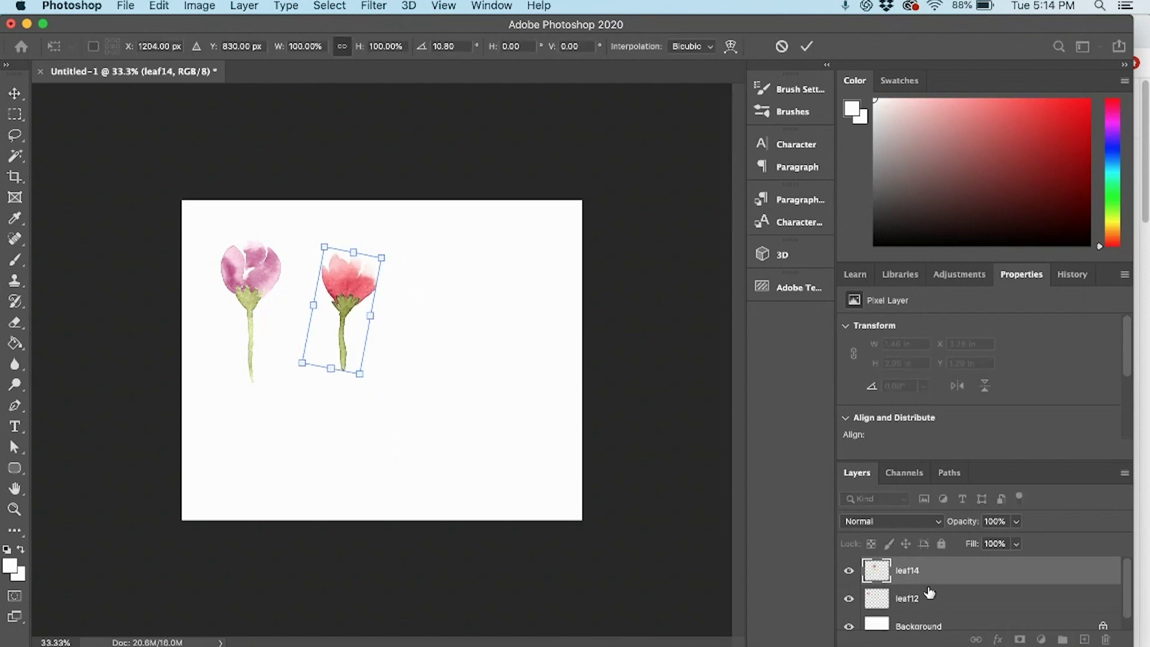
pyautogui.press('Return')
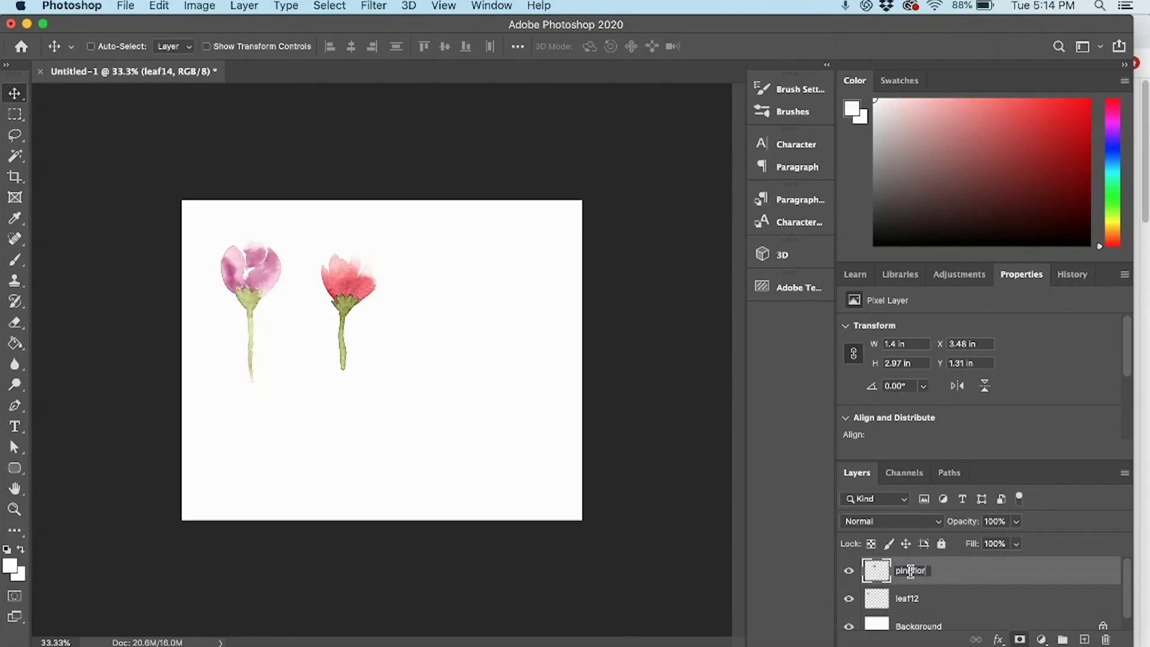
# Step: Rename the two merged flower layers pinkflower and purpleflower
pyautogui.click(913, 602)
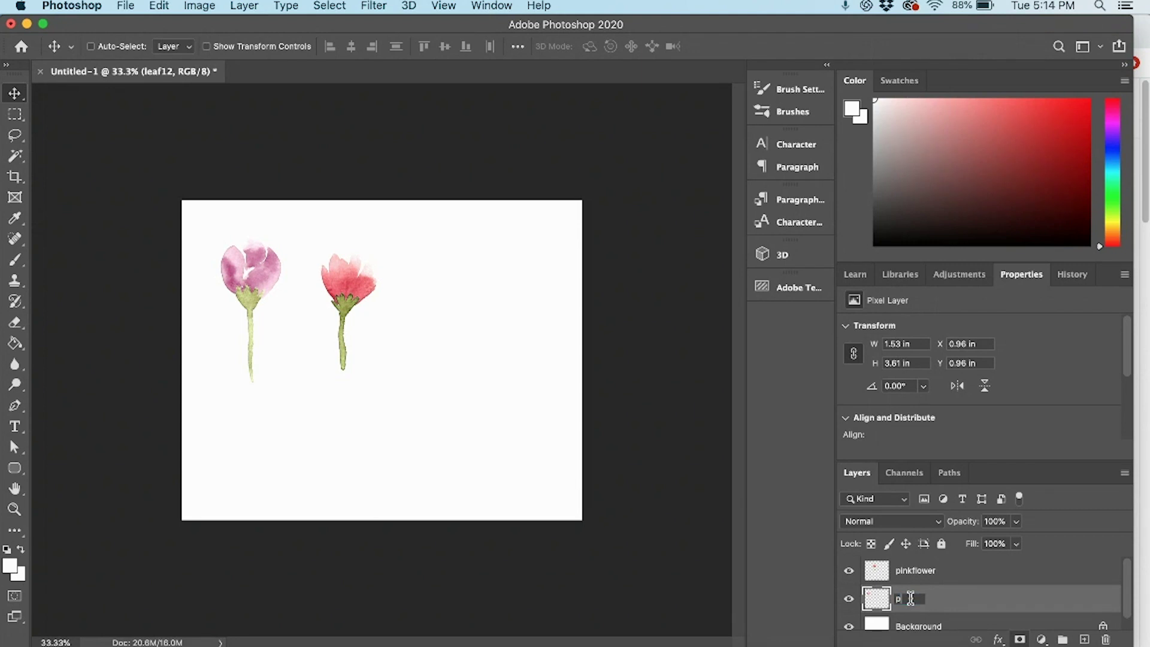
pyautogui.press('Return')
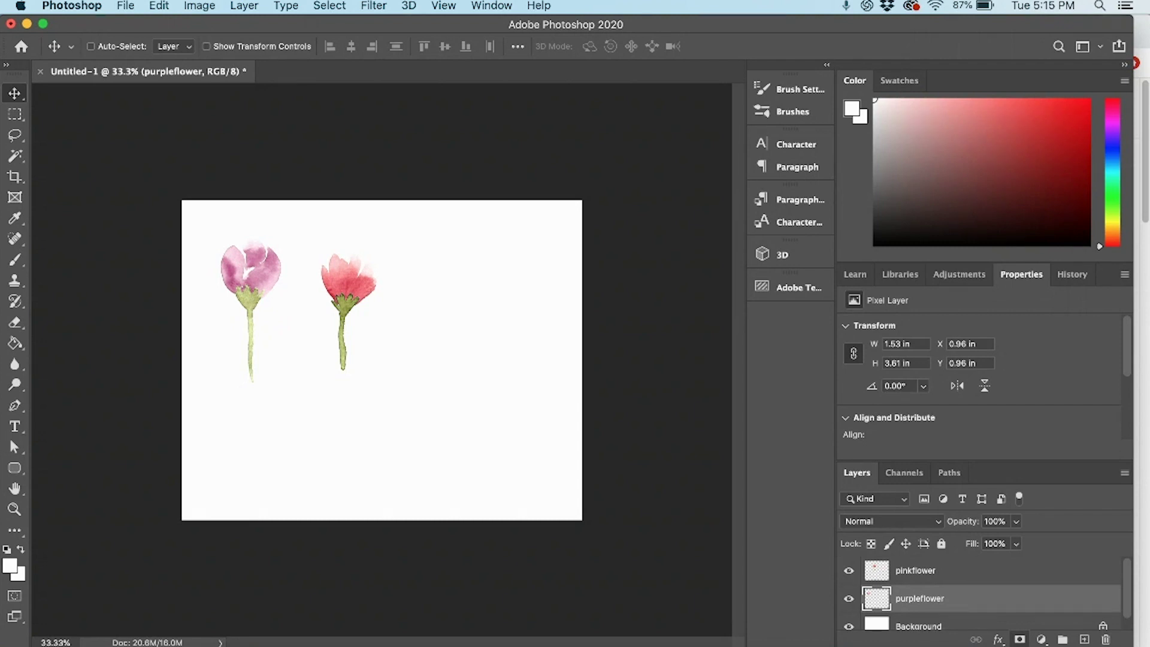
# Step: Scale both flowers down together, the pink one to about 0.91 in wide, and move them to the canvas's lower-left corner
pyautogui.click(909, 574)
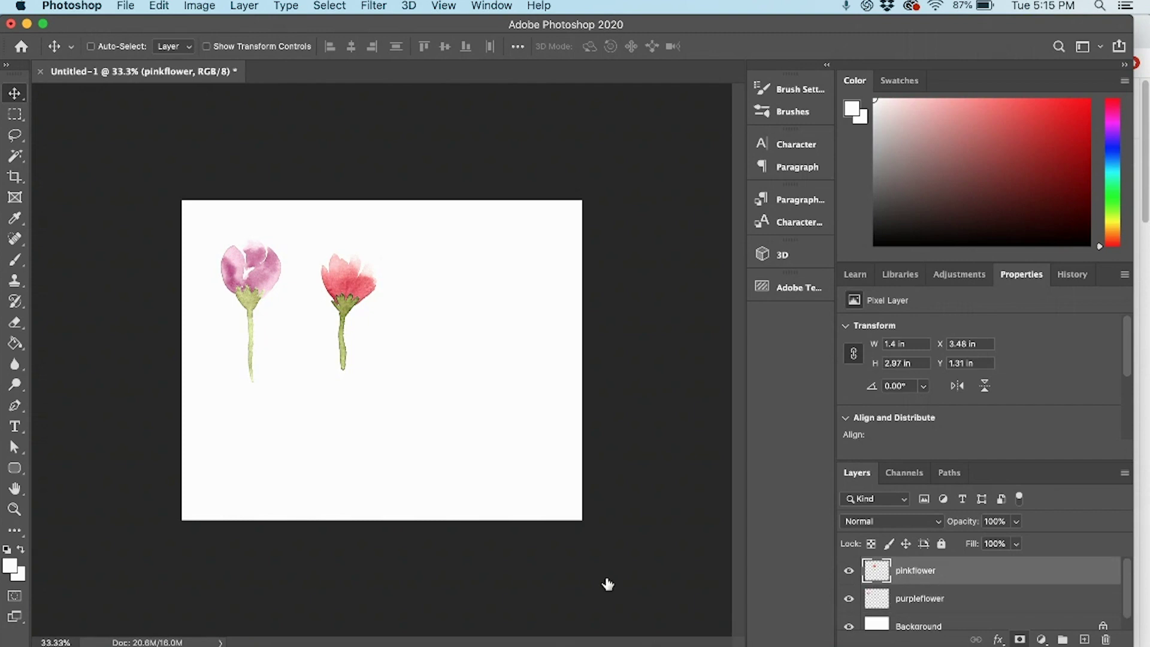
pyautogui.keyDown('shift'); pyautogui.click(897, 602); pyautogui.keyUp('shift')
pyautogui.press('super+t')
pyautogui.moveTo(378, 238); pyautogui.dragTo(322, 288)
pyautogui.press('Return')
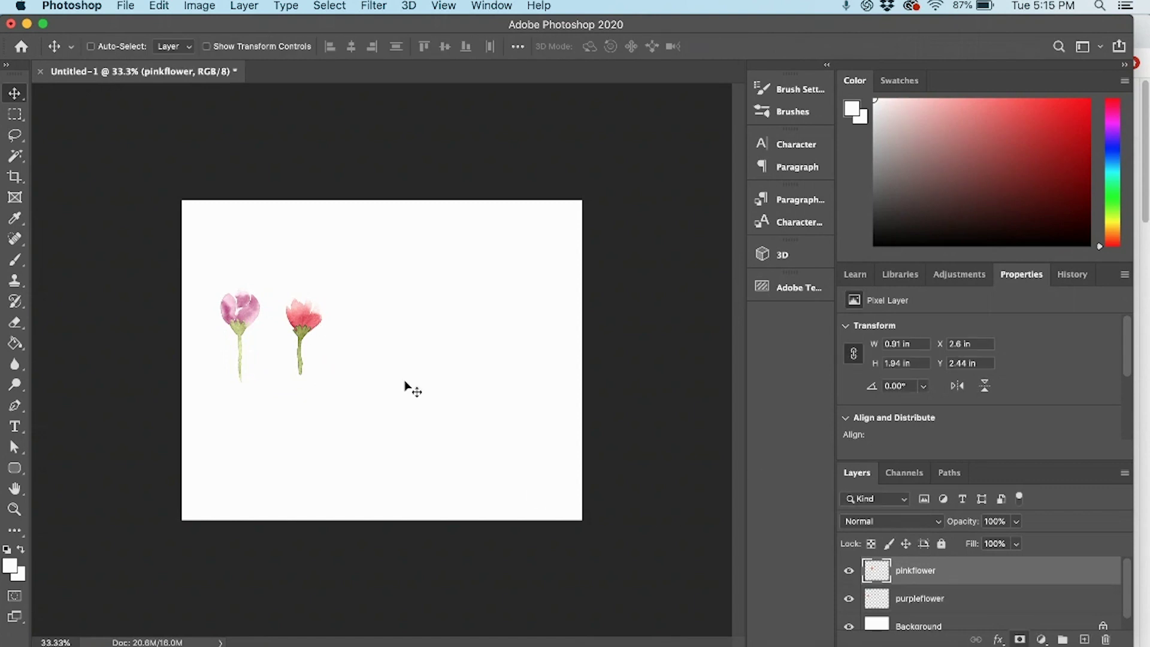
pyautogui.keyDown('shift'); pyautogui.click(935, 610); pyautogui.keyUp('shift')
pyautogui.moveTo(316, 329); pyautogui.dragTo(293, 448)
# Step: Place pinkbud, pinkfloral4 and purplefloral1 into the document and shift the three together toward the canvas's upper middle
pyautogui.click(18, 636)
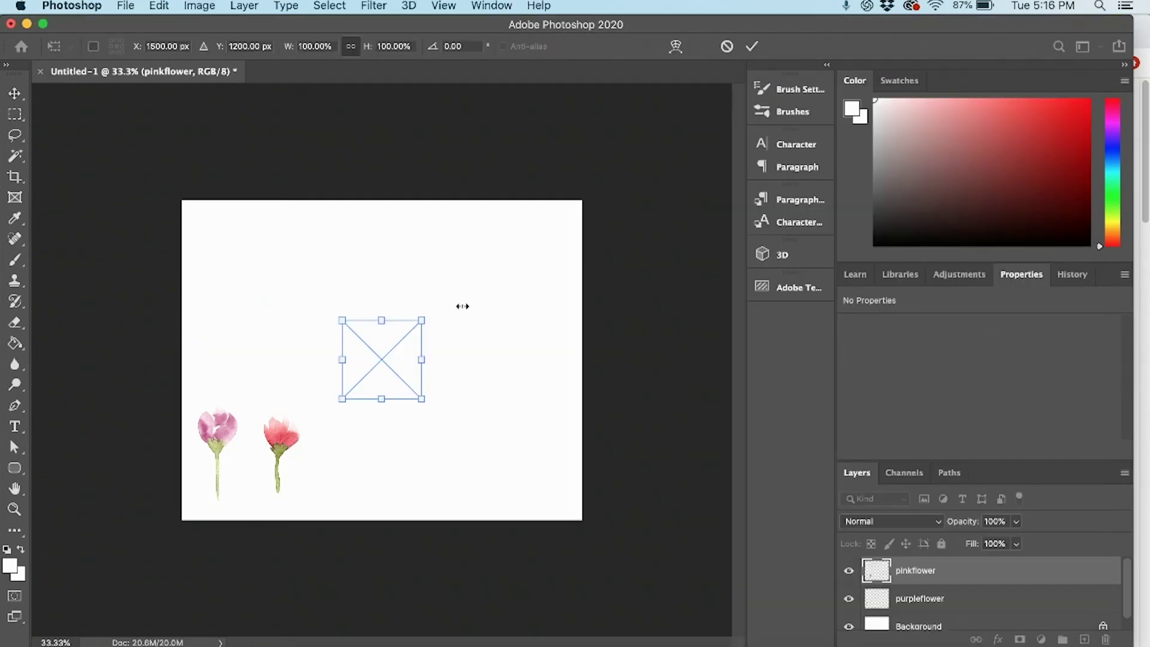
pyautogui.moveTo(384, 336); pyautogui.dragTo(408, 266)
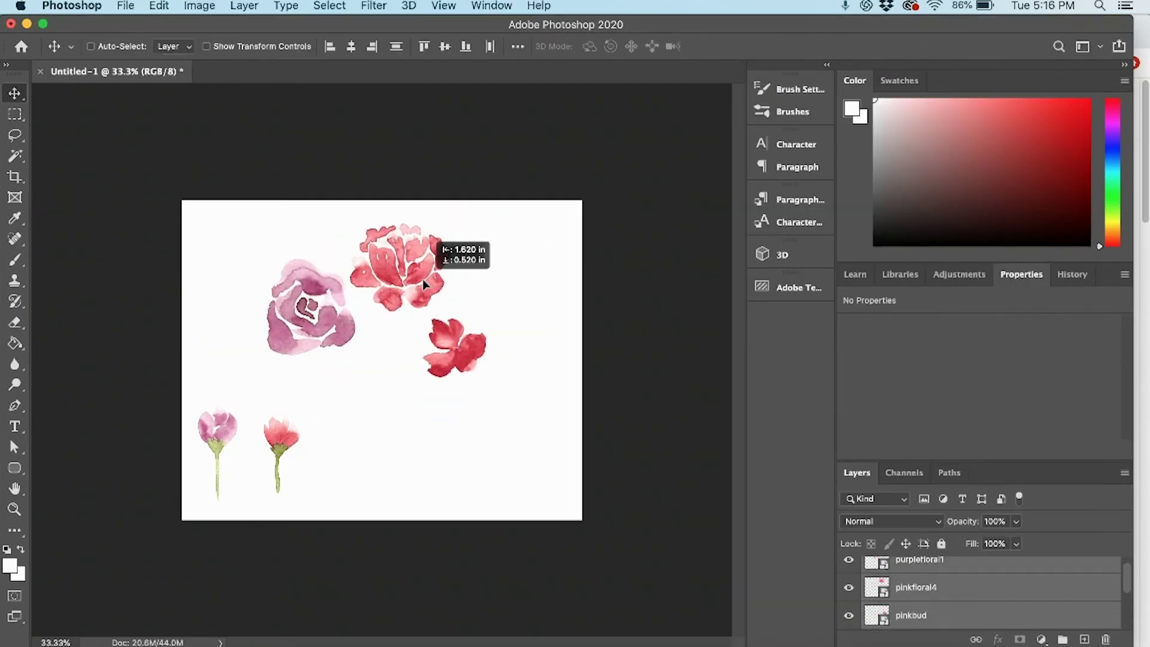
pyautogui.moveTo(513, 287); pyautogui.dragTo(418, 274)
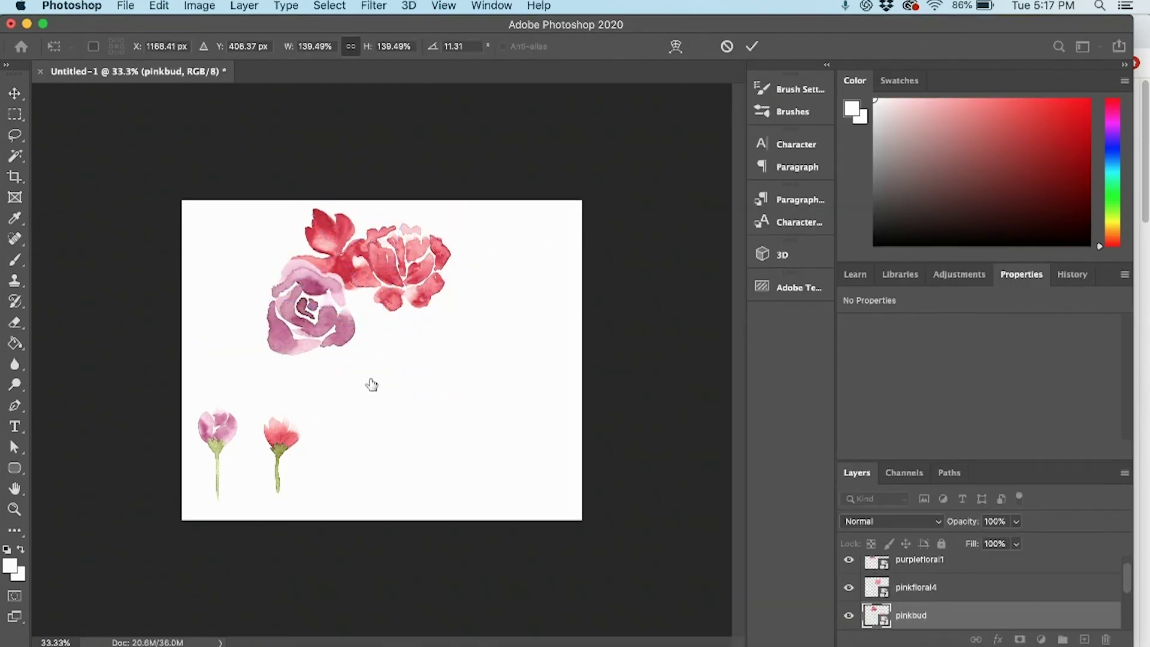
# Step: Arrange the three large flowers as a cluster, with pinkbud and pinkfloral4 side by side above the purple rose
pyautogui.moveTo(335, 300); pyautogui.dragTo(363, 319)
pyautogui.click(916, 599)
pyautogui.moveTo(420, 266); pyautogui.dragTo(420, 248)
pyautogui.click(911, 625)
pyautogui.moveTo(329, 251)
pyautogui.mouseDown()
pyautogui.moveTo(305, 249)
pyautogui.moveTo(336, 247)
pyautogui.mouseUp()
pyautogui.press('super+t')
pyautogui.press('Return')
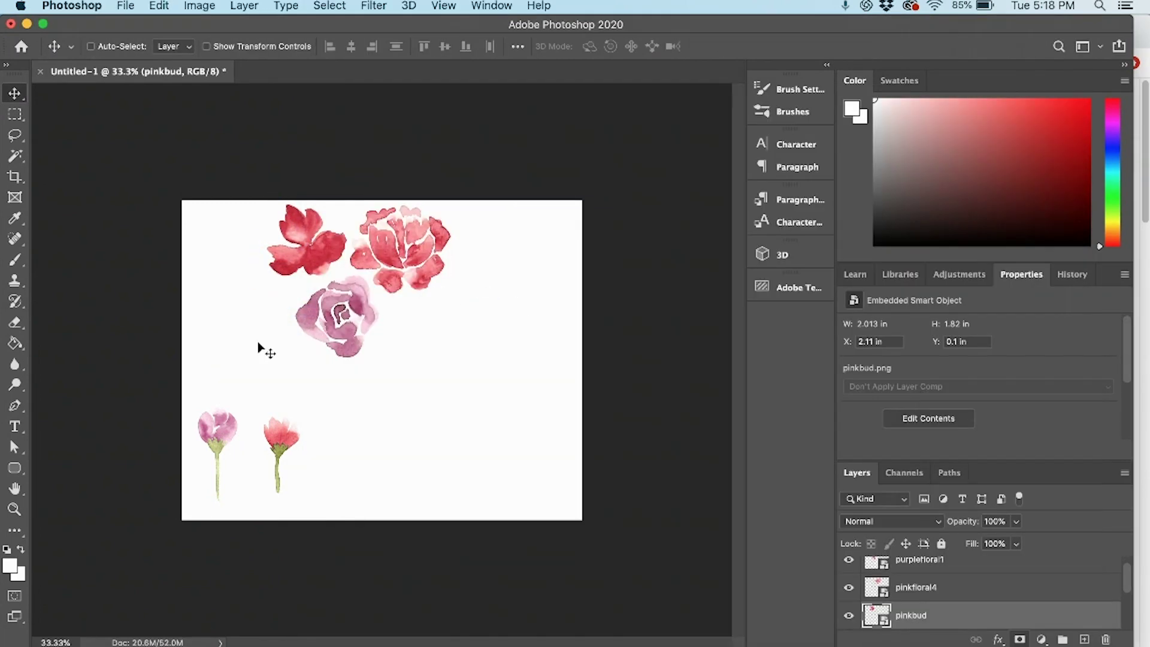
# Step: Position pinkfloral2 to the right of the purple rose and move pinkbud closer to the cluster
pyautogui.moveTo(389, 362); pyautogui.dragTo(421, 331)
pyautogui.moveTo(347, 337); pyautogui.dragTo(355, 326)
pyautogui.press('super+z')
pyautogui.moveTo(328, 258); pyautogui.dragTo(349, 275)
pyautogui.moveTo(332, 265); pyautogui.dragTo(476, 279)
pyautogui.press('super+z')
# Step: Place purplebud to the right of the two pink roses and rotate it slightly clockwise against the cluster
pyautogui.click(62, 645)
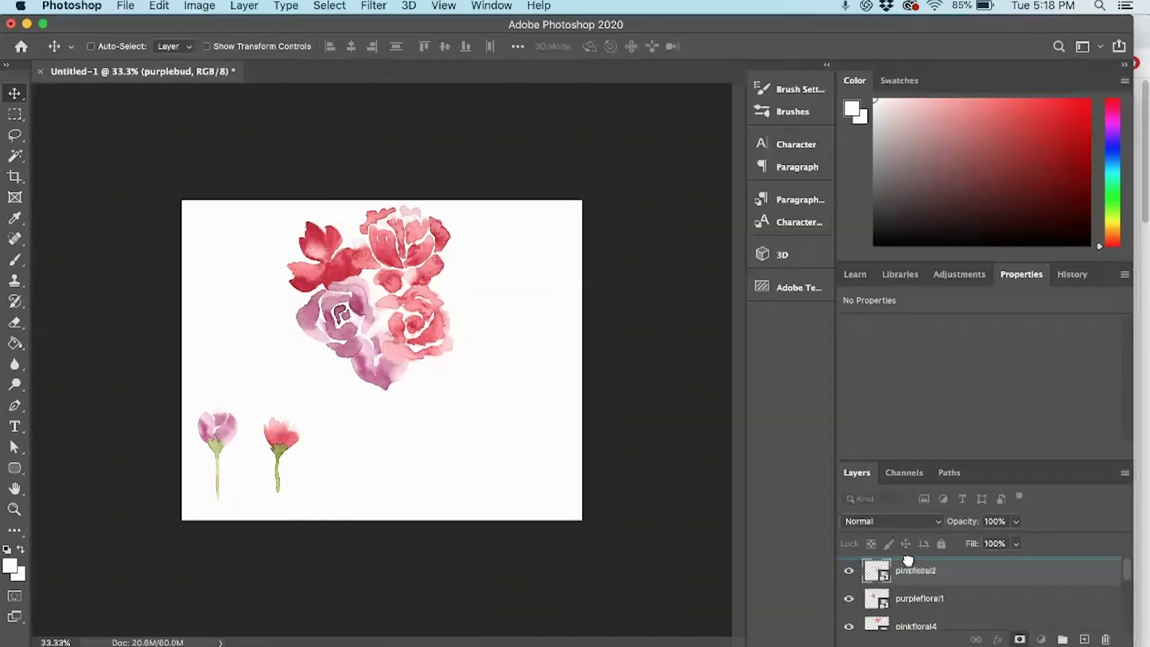
pyautogui.moveTo(381, 359); pyautogui.dragTo(459, 300)
pyautogui.press('super+t')
pyautogui.moveTo(517, 235); pyautogui.dragTo(526, 243)
pyautogui.press('Return')
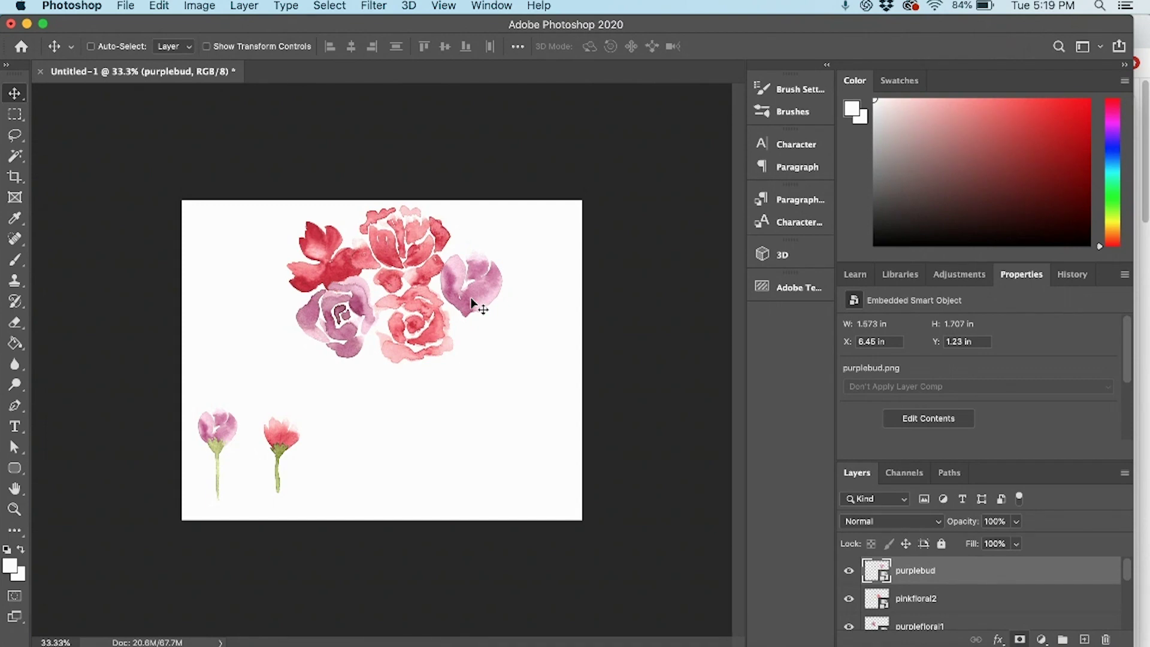
pyautogui.press('super+t')
pyautogui.moveTo(536, 254); pyautogui.dragTo(539, 266)
pyautogui.moveTo(473, 294); pyautogui.dragTo(469, 295)
pyautogui.press('Return')
# Step: Place leaf clip art images, including leaf5, leaf1 and leaf7, into the document on layers beneath the flowers
pyautogui.scroll(-6, 964, 590)
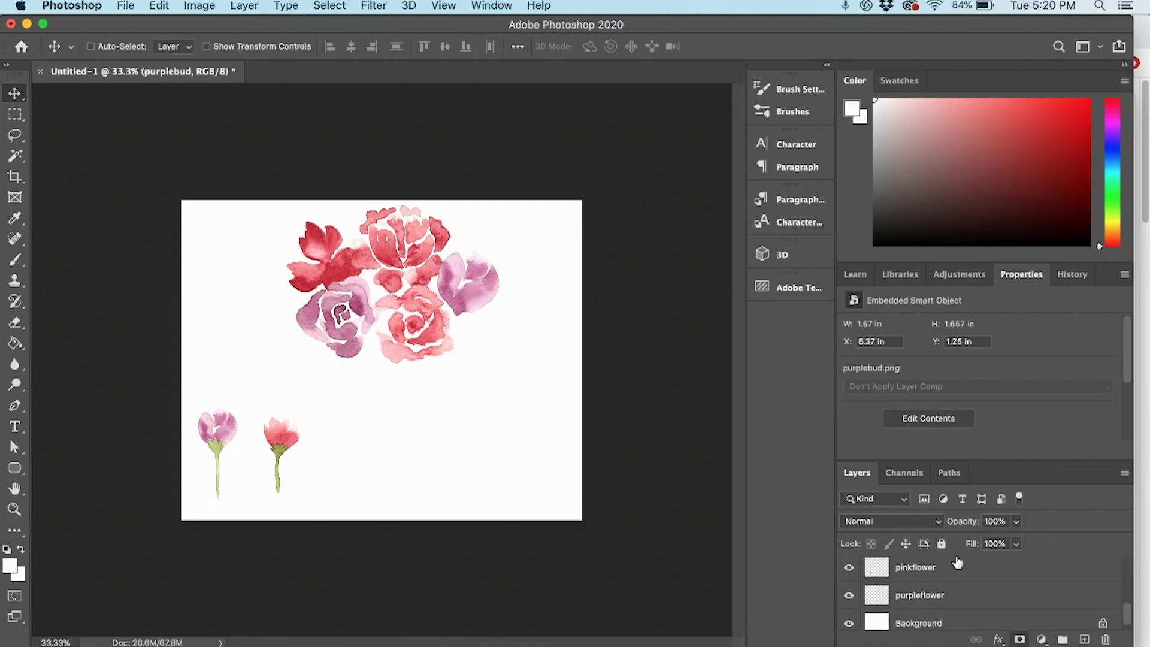
pyautogui.click(957, 593)
pyautogui.press('super+Tab')
pyautogui.doubleClick(792, 425)
pyautogui.click(527, 175)
pyautogui.keyDown('super'); pyautogui.click(532, 269); pyautogui.keyUp('super')
pyautogui.keyDown('super'); pyautogui.click(531, 373); pyautogui.keyUp('super')
pyautogui.moveTo(531, 373); pyautogui.dragTo(312, 383)
pyautogui.press('Return')
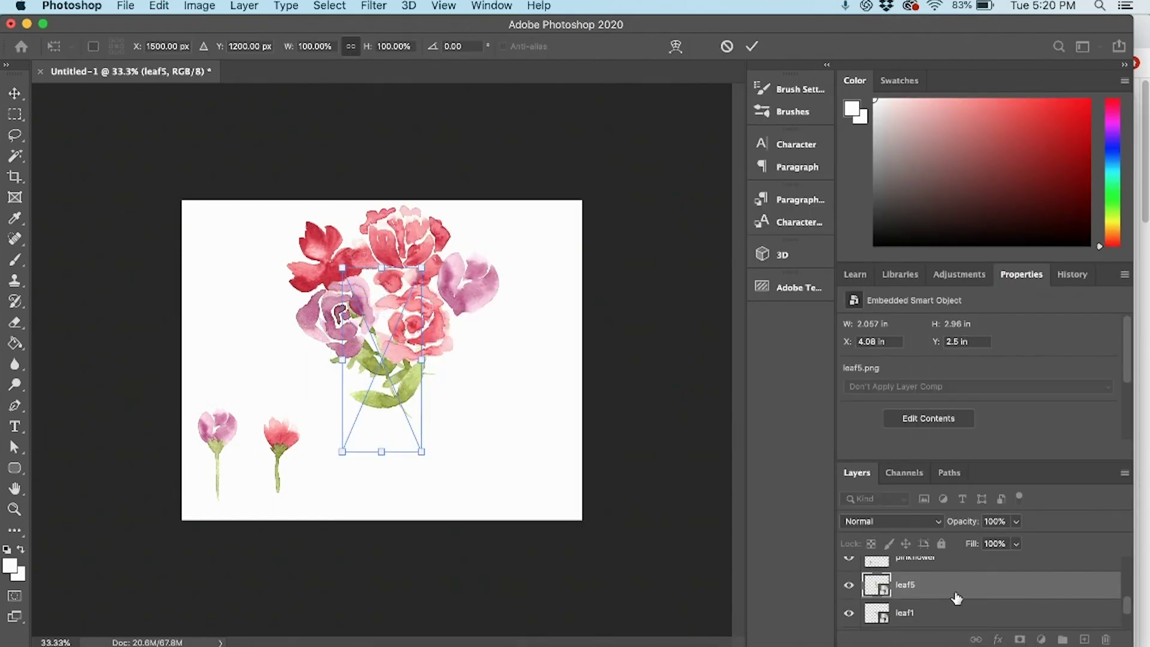
pyautogui.press('Return')
pyautogui.press('Return')
pyautogui.press('Return')
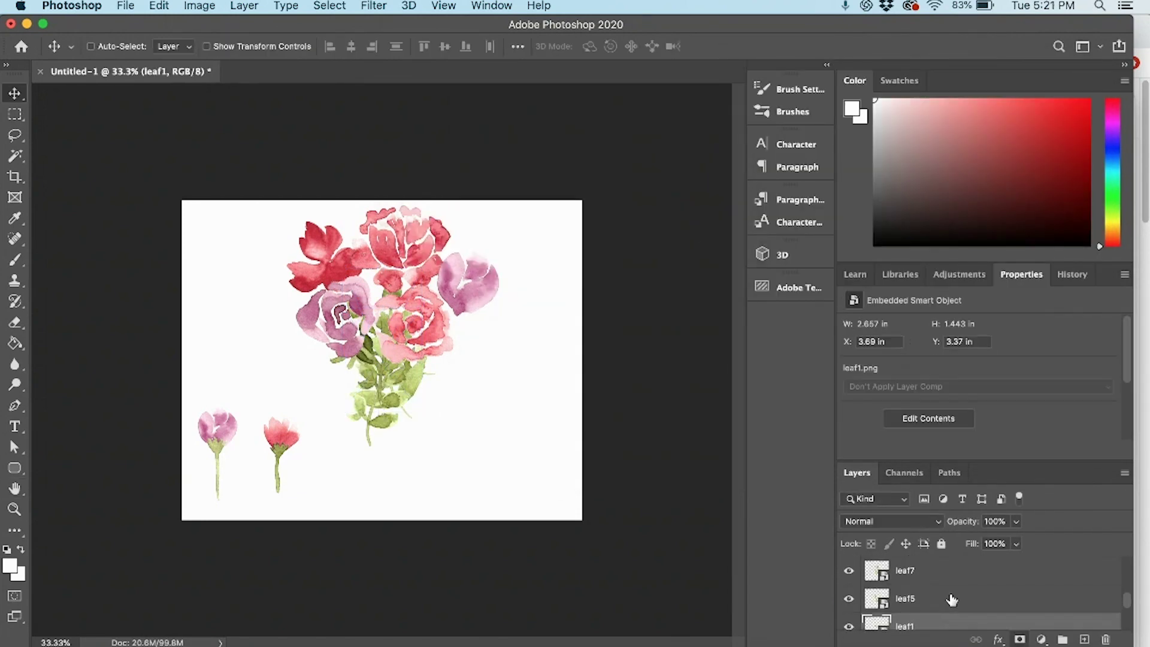
pyautogui.press('Return')
# Step: Move the leaf9 sprig above the gap between the red bud and the upper pink rose and rotate it slightly counterclockwise
pyautogui.moveTo(388, 398); pyautogui.dragTo(354, 274)
pyautogui.press('super+t')
pyautogui.moveTo(386, 182); pyautogui.dragTo(336, 178)
pyautogui.press('Return')
# Step: Rotate and flip the round-leaved leaf7 sprig and position it pointing left from behind the purple rose
pyautogui.click(911, 626)
pyautogui.press('super+t')
pyautogui.moveTo(527, 221); pyautogui.dragTo(560, 391)
pyautogui.moveTo(532, 345); pyautogui.dragTo(523, 376)
pyautogui.click(159, 6)
pyautogui.moveTo(256, 377)
pyautogui.click(431, 560)
pyautogui.moveTo(515, 336); pyautogui.dragTo(311, 360)
pyautogui.press('Return')
# Step: Move and rotate the leaf5 sprig so it rises to the upper right from behind the purple bud
pyautogui.moveTo(414, 435); pyautogui.dragTo(498, 434)
pyautogui.press('super+t')
pyautogui.moveTo(552, 339); pyautogui.dragTo(574, 443)
pyautogui.moveTo(498, 416); pyautogui.dragTo(546, 291)
pyautogui.moveTo(564, 300); pyautogui.dragTo(567, 284)
pyautogui.press('Return')
# Step: Position the leaf1 fern sprig pointing left from behind the red bud and rotate it slightly
pyautogui.scroll(-2, 911, 613)
pyautogui.click(911, 613)
pyautogui.moveTo(423, 416); pyautogui.dragTo(313, 321)
pyautogui.press('super+t')
pyautogui.moveTo(351, 348); pyautogui.dragTo(363, 326)
pyautogui.press('Return')
# Step: Place leaf8 from the leaf folder behind the upper pink rose, rising above the cluster
pyautogui.press('super+Tab')
pyautogui.moveTo(666, 110); pyautogui.dragTo(744, 147)
pyautogui.moveTo(878, 401); pyautogui.dragTo(377, 402)
pyautogui.moveTo(377, 402); pyautogui.dragTo(420, 289)
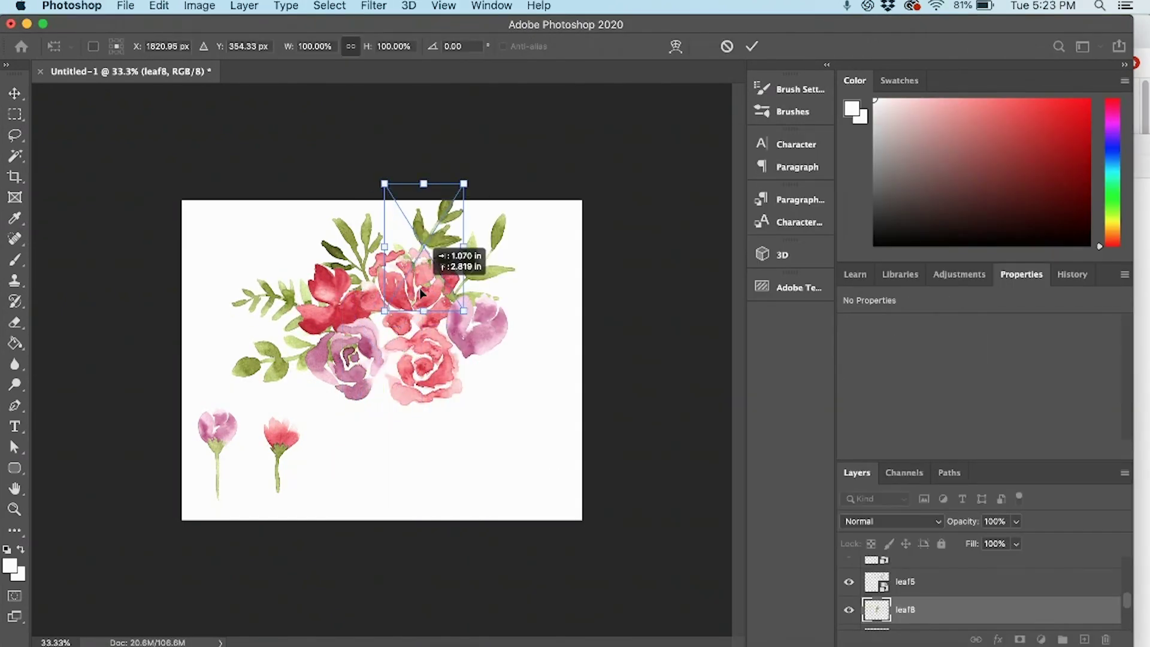
pyautogui.press('Return')
# Step: Shift the lower pink rose slightly up and left to tighten the flower cluster
pyautogui.click(446, 370)
pyautogui.press('super+t')
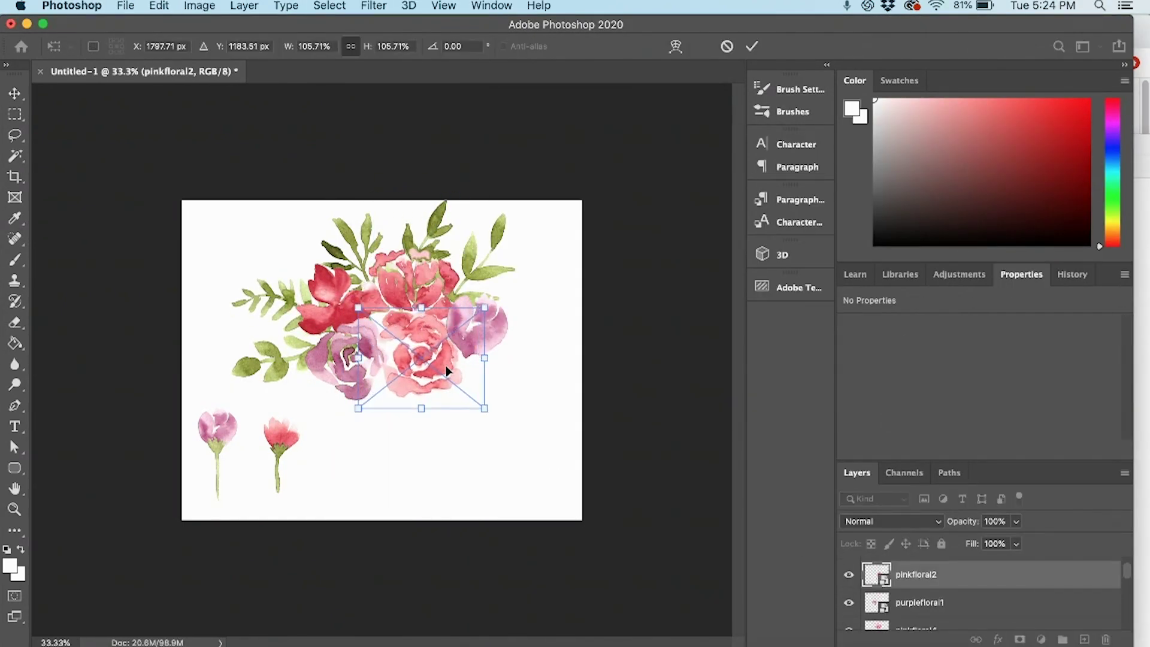
pyautogui.press('Return')
# Step: Merge all the leaf layers from leaf9 downward into one layer
pyautogui.scroll(-3, 924, 599)
pyautogui.click(934, 586)
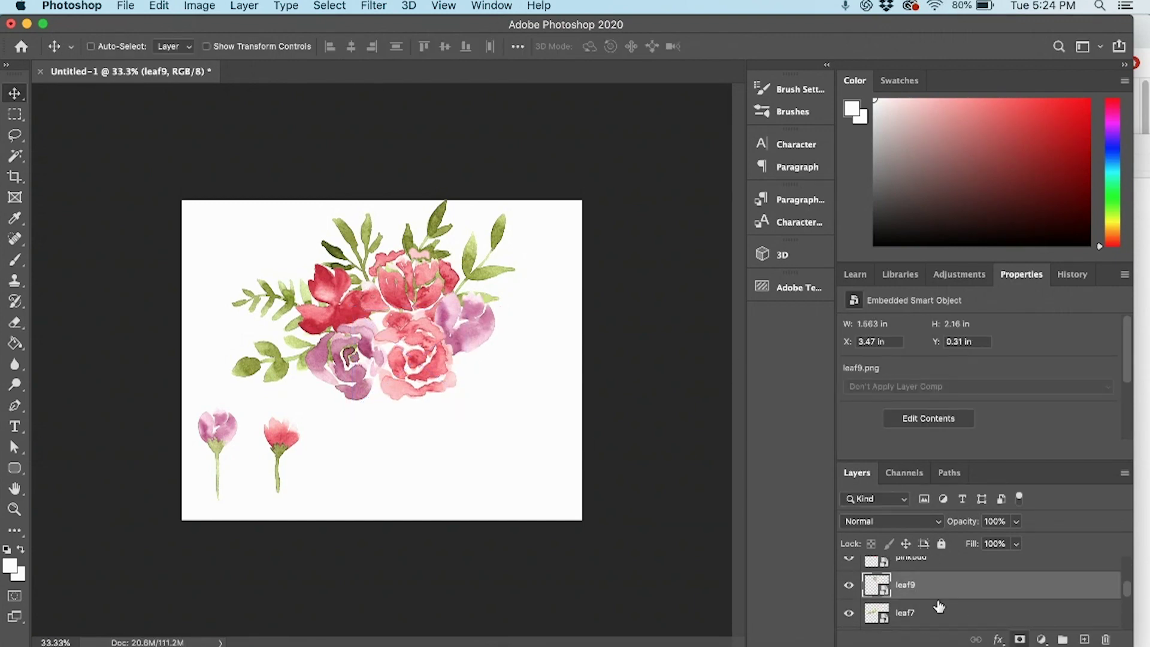
pyautogui.scroll(-5, 939, 607)
pyautogui.keyDown('shift'); pyautogui.click(940, 607); pyautogui.keyUp('shift')
pyautogui.press('super+e')
# Step: Nudge the upper pink rose slightly to the right within the cluster
pyautogui.click(15, 322)
pyautogui.press('super+equal')
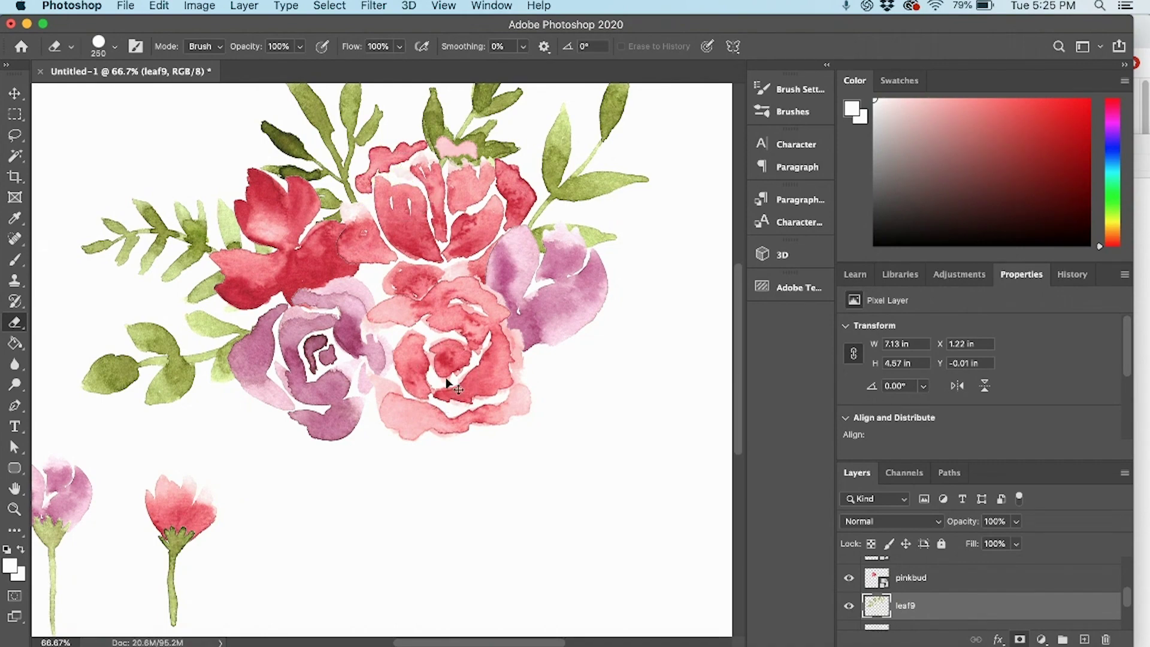
pyautogui.scroll(4, 447, 381)
pyautogui.press('v')
pyautogui.moveTo(468, 291); pyautogui.dragTo(493, 287)
# Step: Erase the leaf sprig above the upper pink rose from the merged leaf layer
pyautogui.keyDown('super'); pyautogui.click(502, 293); pyautogui.keyUp('super')
pyautogui.press('e')
pyautogui.scroll(1, 641, 467)
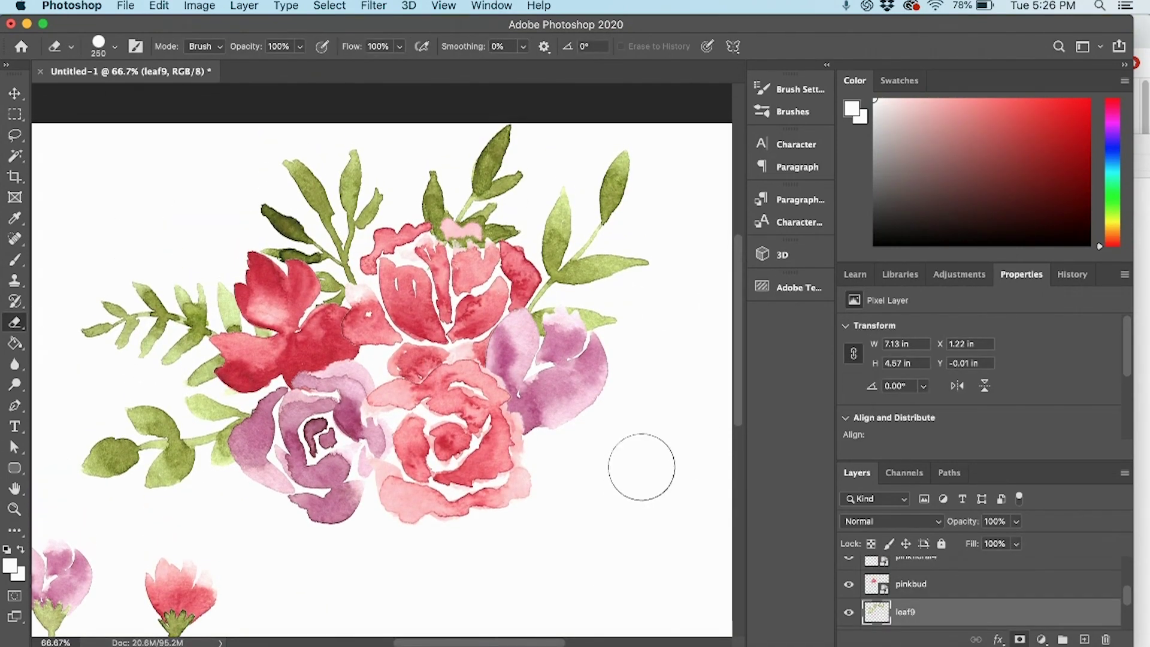
pyautogui.scroll(-3, 642, 467)
pyautogui.scroll(2, 539, 300)
pyautogui.moveTo(440, 174)
pyautogui.mouseDown()
pyautogui.moveTo(497, 134)
pyautogui.moveTo(498, 101)
pyautogui.mouseUp()
pyautogui.press('super+minus')
# Step: Place leaf8 from the leaf folder to the right of the lower pink rose, layered behind the flowers
pyautogui.press('super+Tab')
pyautogui.moveTo(1022, 397); pyautogui.dragTo(479, 425)
pyautogui.moveTo(444, 464); pyautogui.dragTo(562, 340)
pyautogui.click(948, 615)
pyautogui.click(14, 93)
# Step: Reorient the leaf8 sprig so it slants down and to the right, with its stem tucked beneath the purple bud
pyautogui.click(159, 6)
pyautogui.moveTo(277, 381)
pyautogui.click(482, 635)
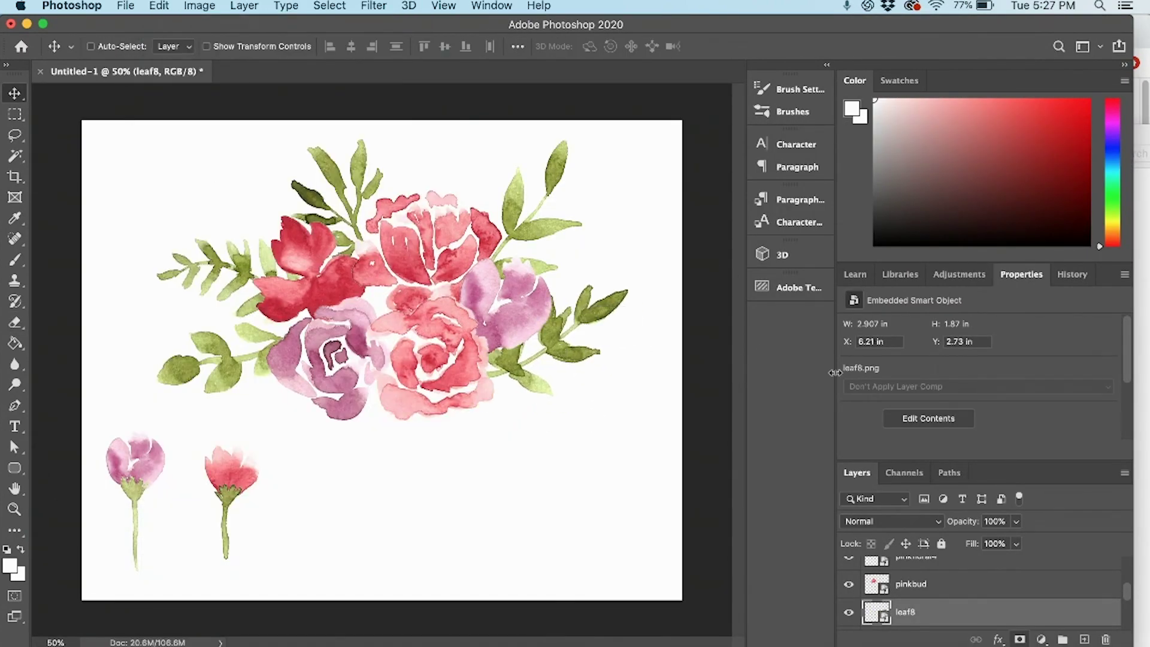
pyautogui.press('super+z')
pyautogui.press('super+z')
pyautogui.press('super+t')
pyautogui.moveTo(665, 303); pyautogui.dragTo(651, 280)
pyautogui.moveTo(557, 368); pyautogui.dragTo(550, 356)
# Step: Merge the arrangement's flower and leaf layers into one layer, keeping purpleflower and pinkflower separate
pyautogui.click(919, 623)
pyautogui.press('e')
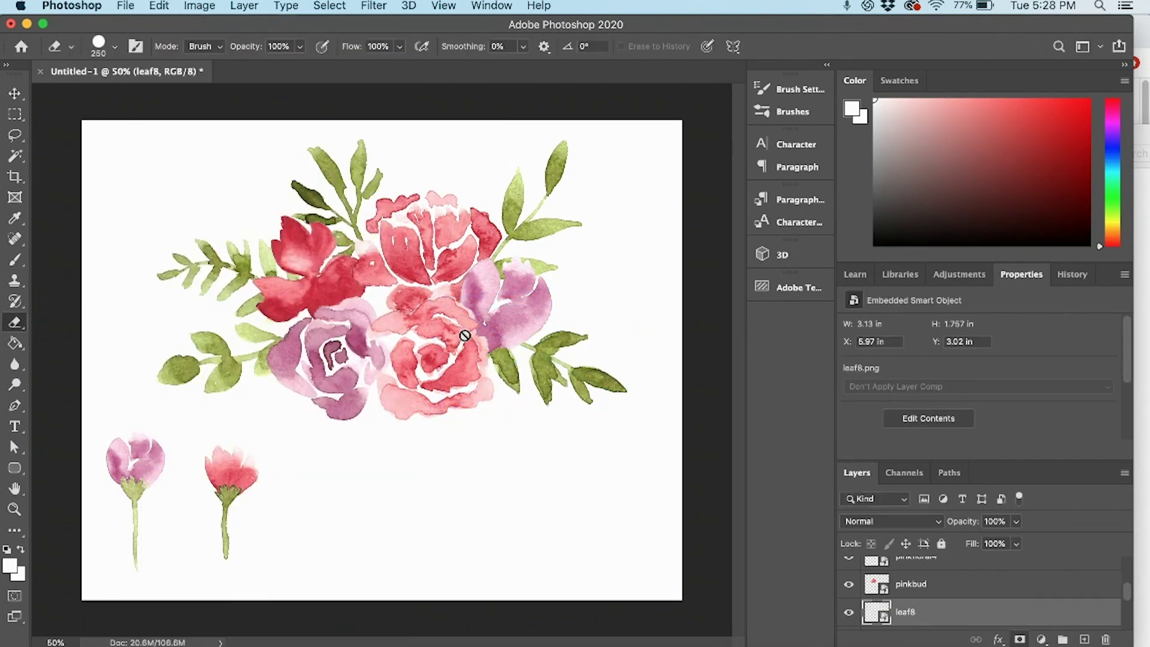
pyautogui.click(465, 335)
pyautogui.press('Return')
pyautogui.scroll(3, 939, 599)
pyautogui.click(916, 573)
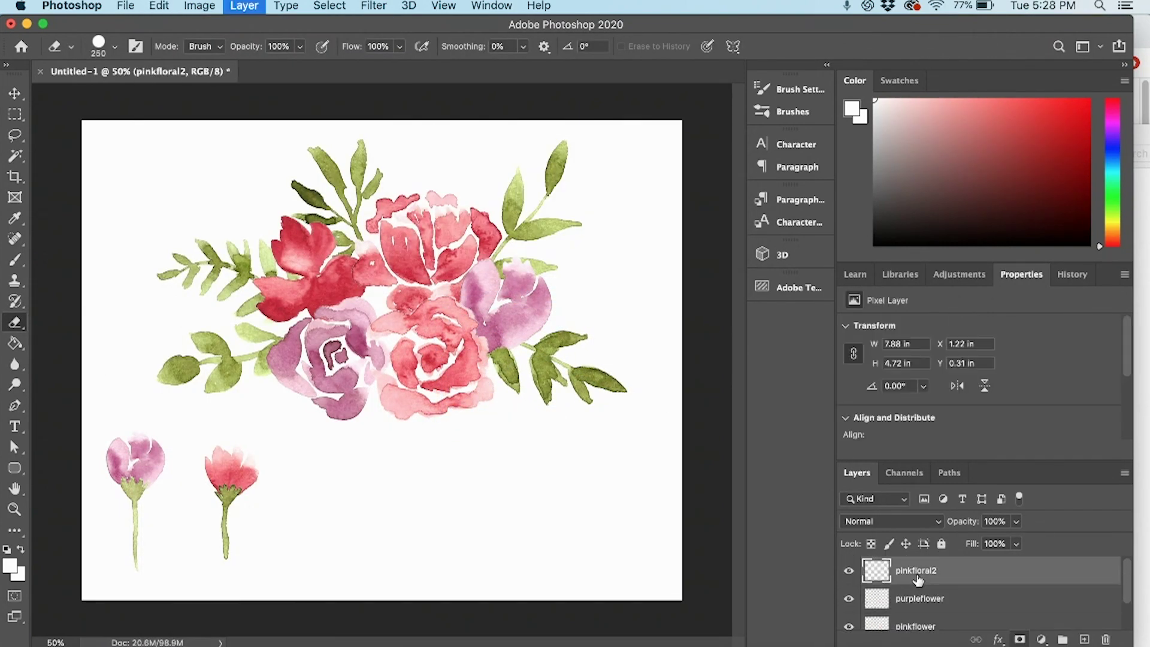
# Step: Scale down the merged floral arrangement and move it toward the canvas's upper middle
pyautogui.press('v')
pyautogui.press('super+t')
pyautogui.moveTo(628, 135); pyautogui.dragTo(556, 203)
pyautogui.press('Return')
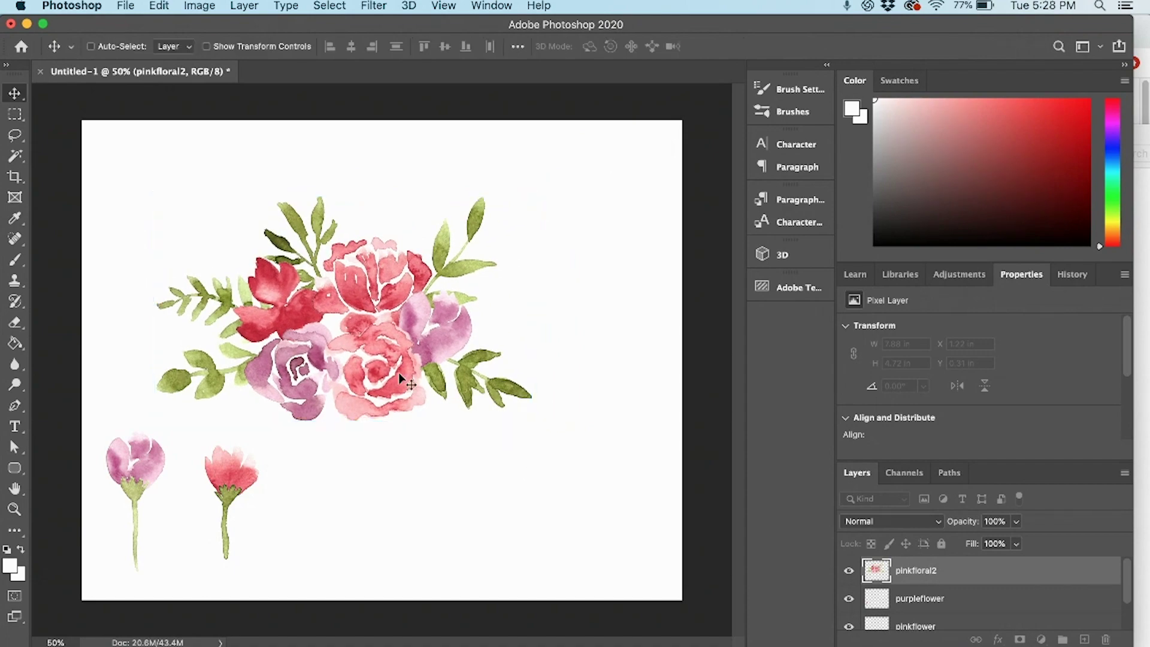
pyautogui.moveTo(398, 372); pyautogui.dragTo(450, 362)
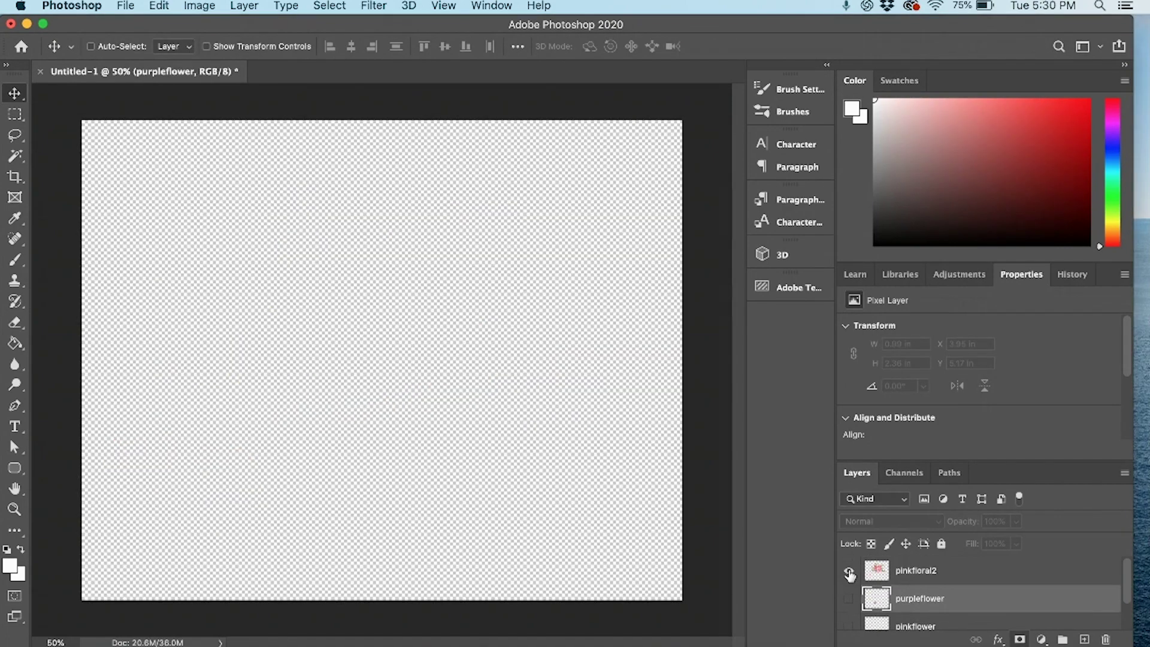
# Step: Show only the merged arrangement layer and export it as floralbundle.png to the Downloads folder
pyautogui.click(849, 570)
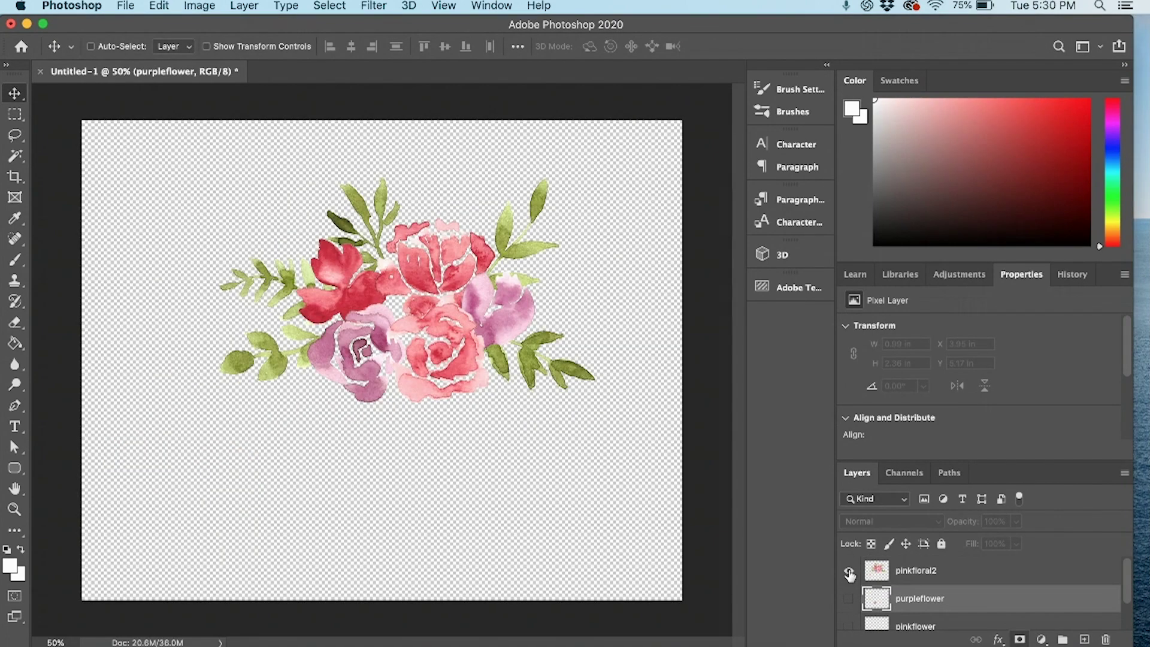
pyautogui.click(129, 8)
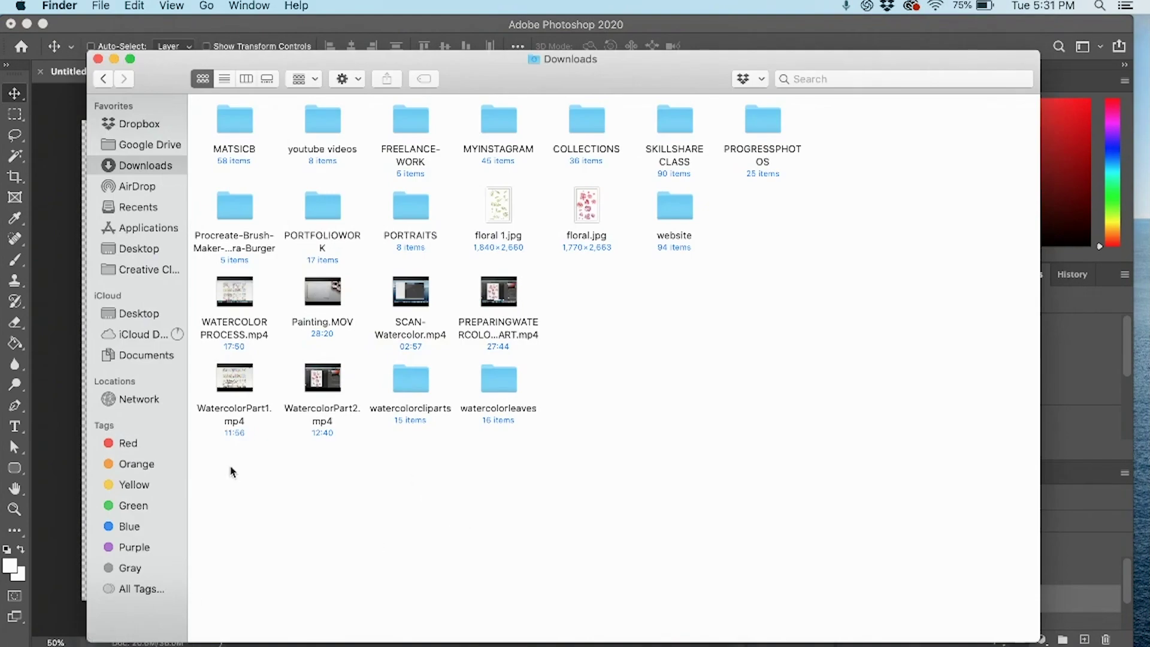
pyautogui.click(98, 59)
pyautogui.click(101, 6)
pyautogui.click(390, 108)
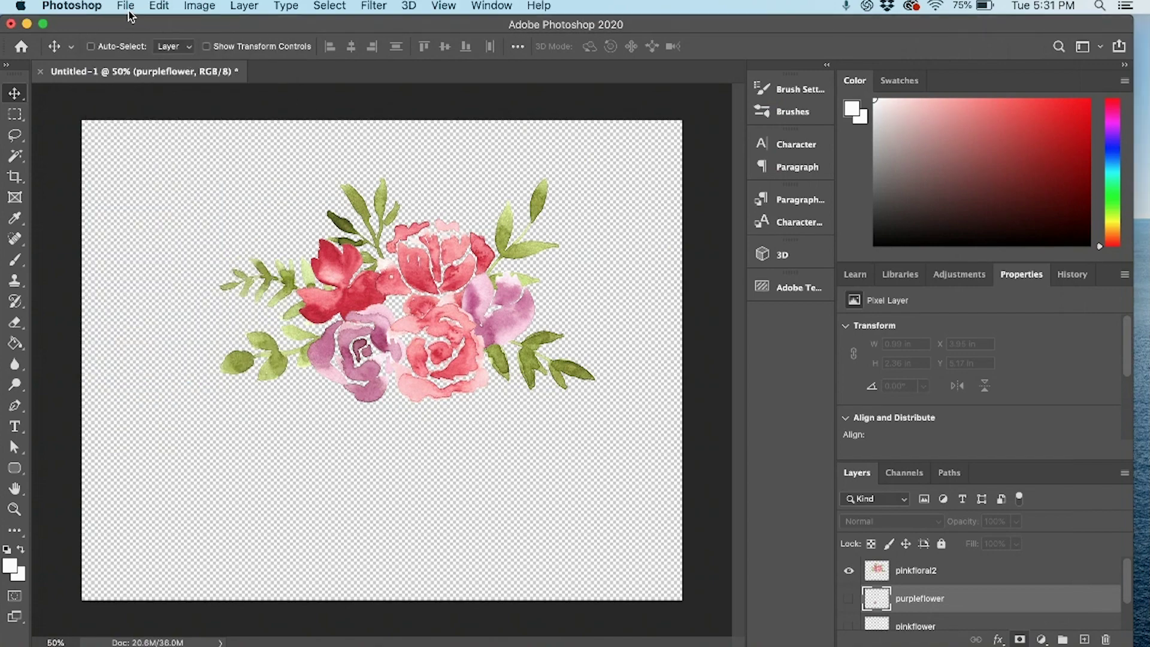
pyautogui.click(126, 5)
pyautogui.moveTo(210, 225)
pyautogui.click(456, 226)
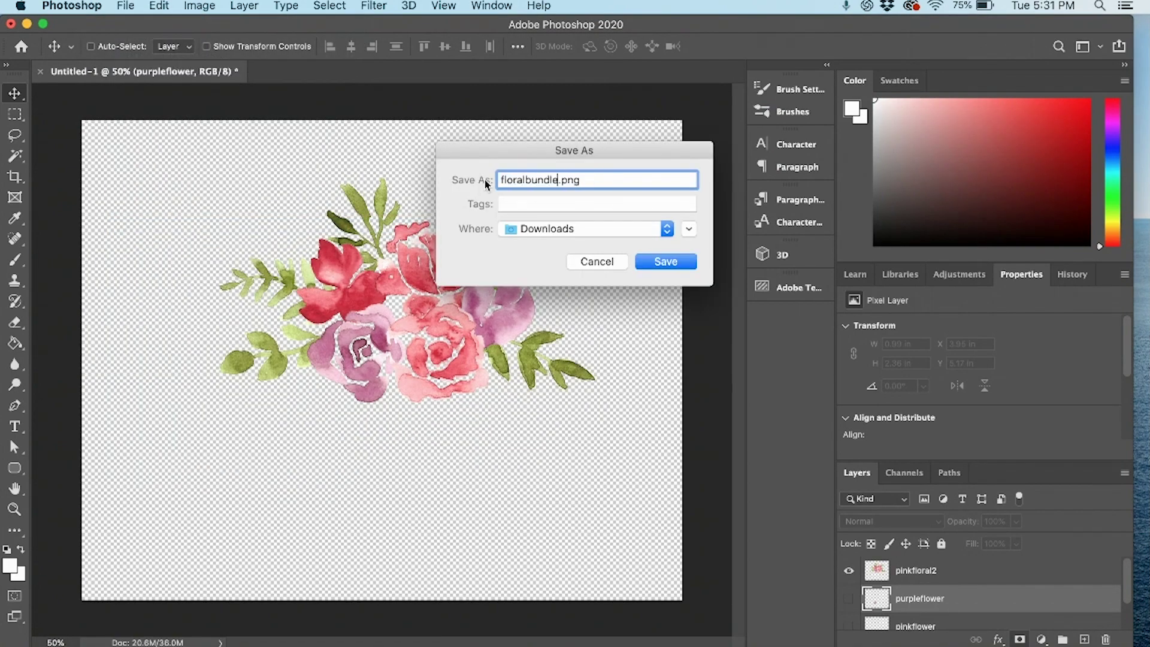
pyautogui.click(667, 261)
# Step: Hide the arrangement, show only the purpleflower layer and export it as purplefloral.png to Downloads
pyautogui.click(849, 571)
pyautogui.click(849, 599)
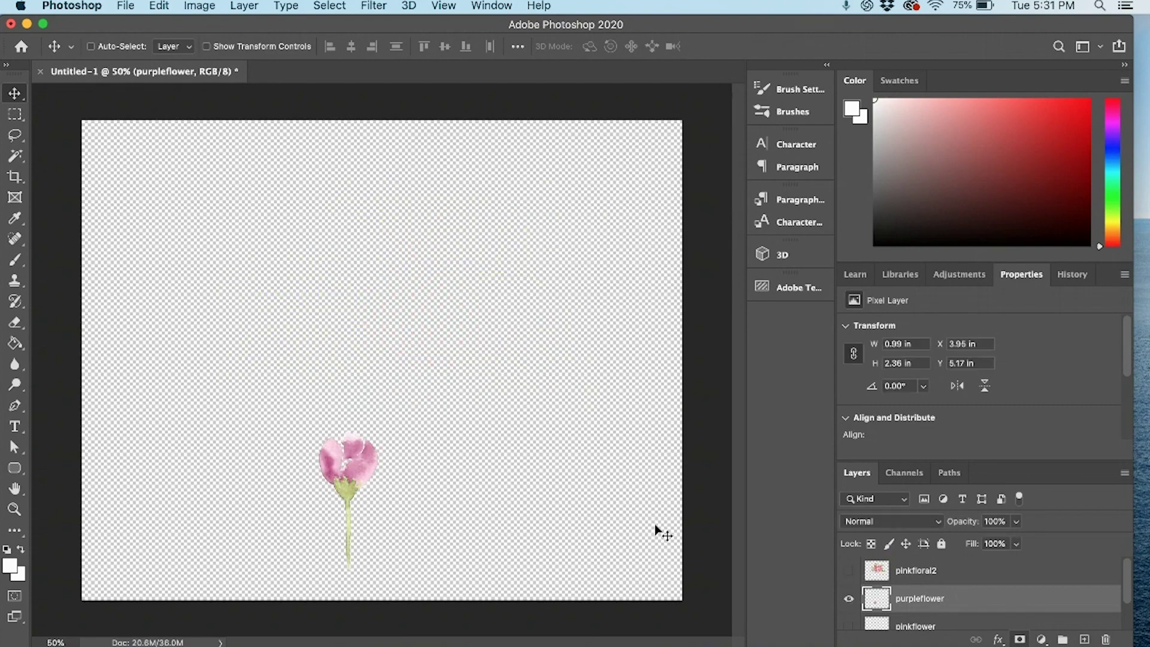
pyautogui.click(125, 5)
pyautogui.moveTo(210, 226)
pyautogui.click(456, 226)
pyautogui.write('purplefloral.')
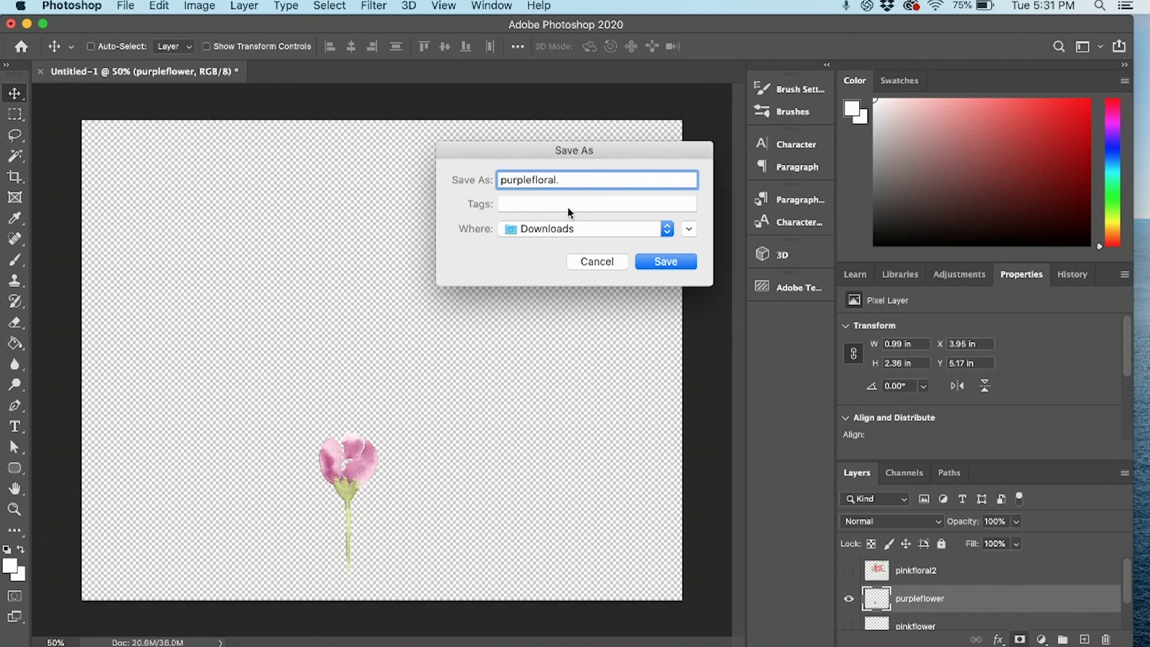
pyautogui.write('png')
pyautogui.click(678, 262)
# Step: Replace the visible purpleflower layer with pinkflower and export it as pinkfloral.png to Downloads
pyautogui.click(848, 600)
pyautogui.click(848, 626)
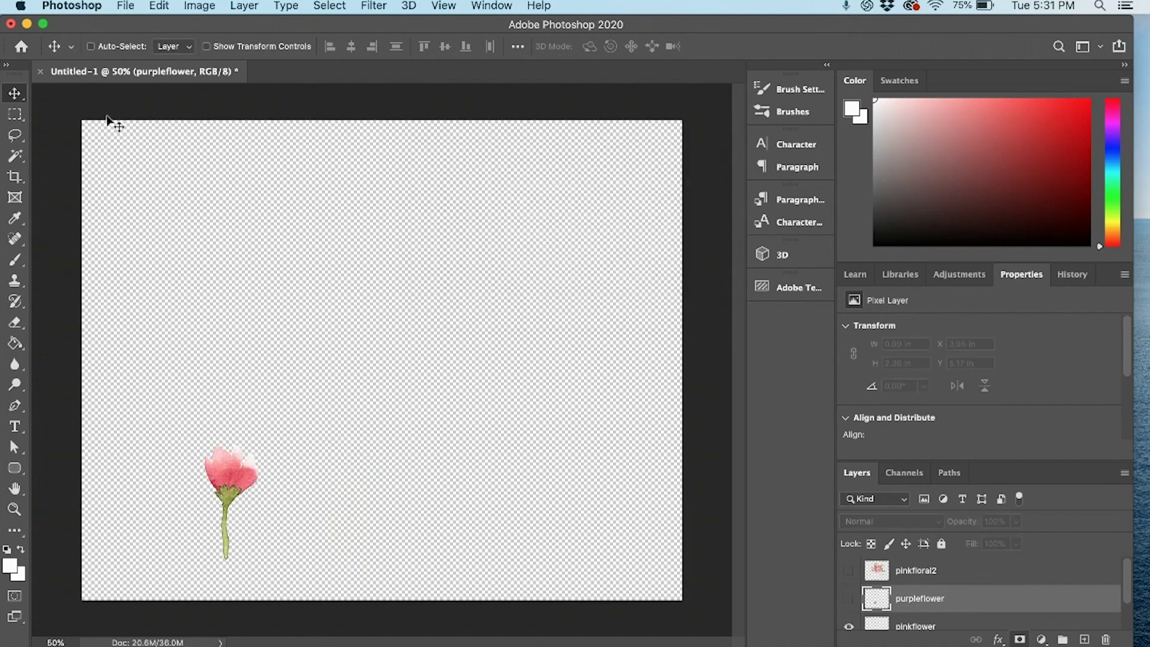
pyautogui.click(126, 5)
pyautogui.moveTo(186, 226)
pyautogui.click(419, 226)
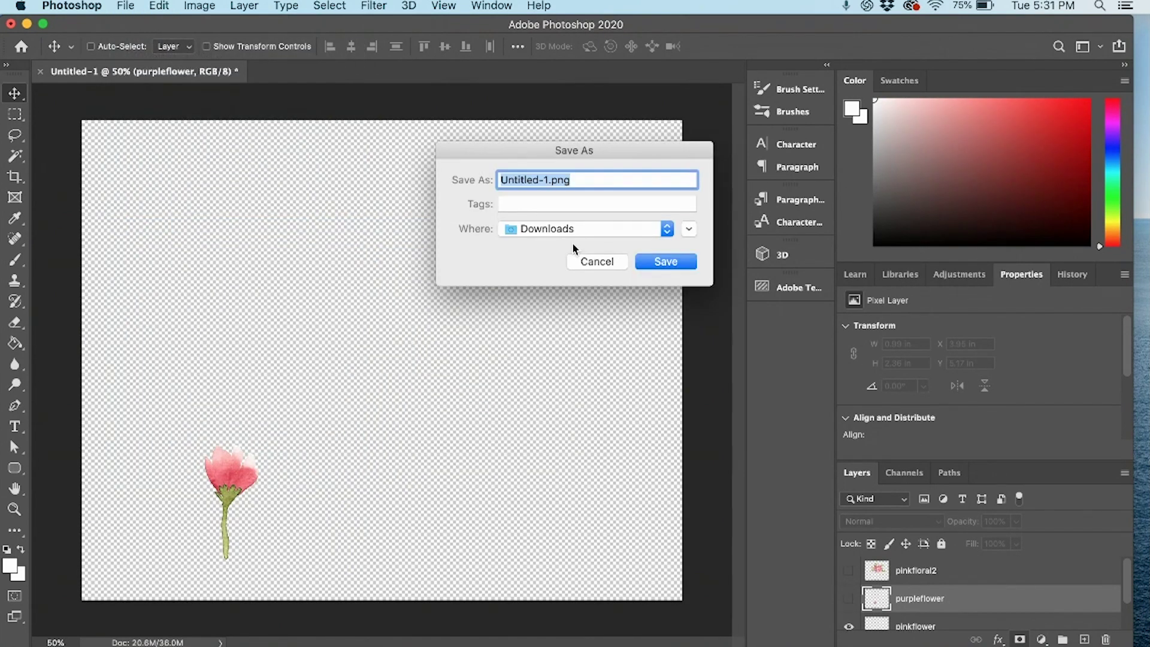
pyautogui.write('pinkfloral.png')
pyautogui.click(675, 264)
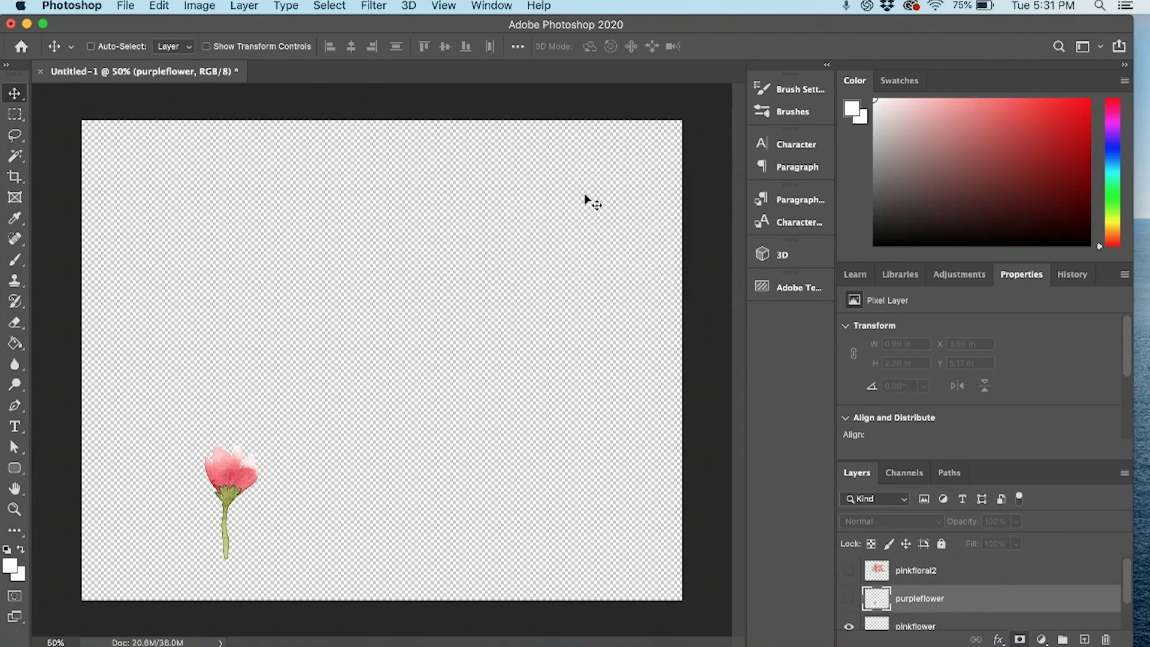
# Step: Switch to Finder, go to the Downloads folder and enlarge its window
pyautogui.click(34, 621)
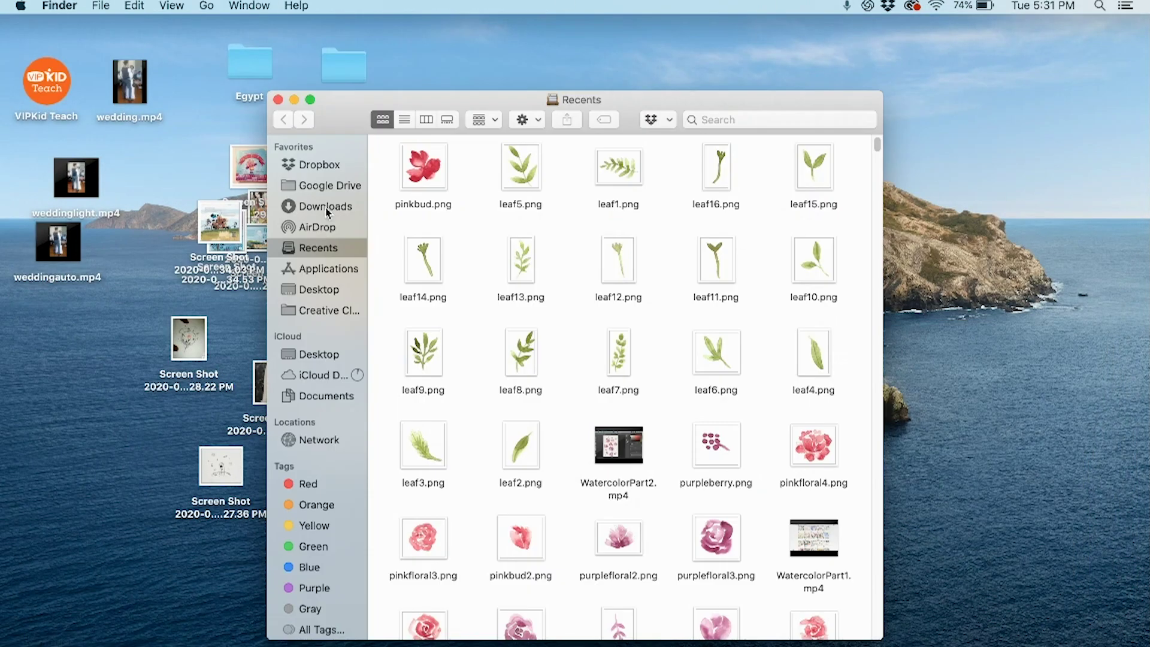
pyautogui.click(326, 206)
pyautogui.moveTo(599, 100); pyautogui.dragTo(521, 92)
pyautogui.moveTo(795, 630); pyautogui.dragTo(1086, 631)
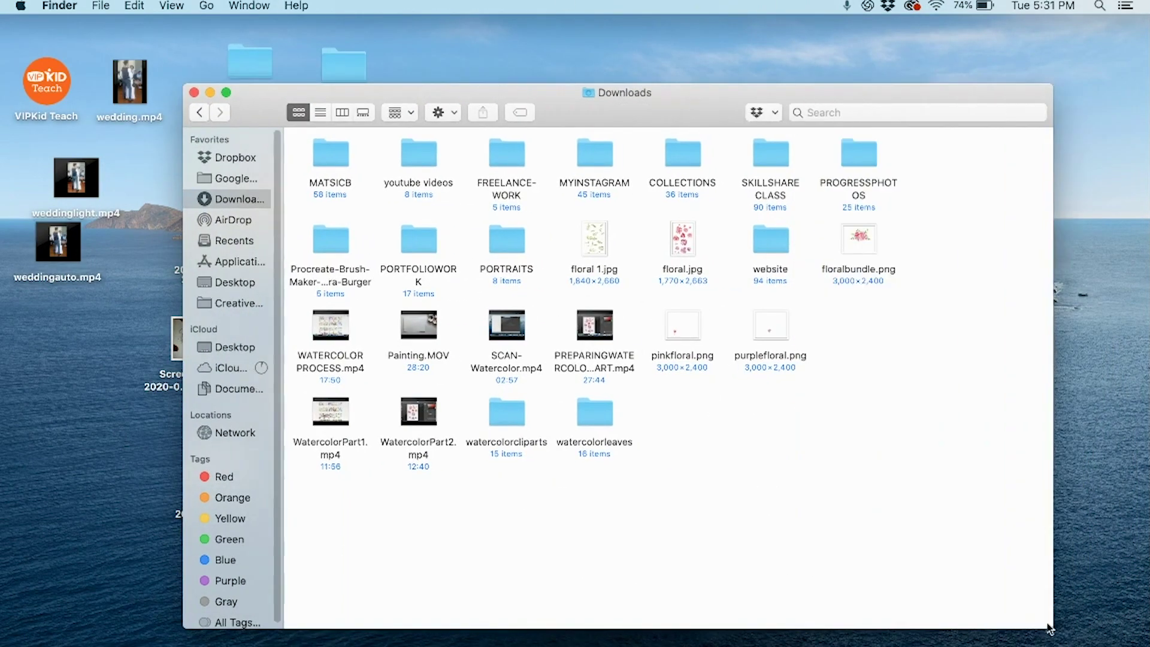
# Step: Select floralbundle.png, pinkfloral.png and purplefloral.png and open them together in Preview
pyautogui.moveTo(860, 240); pyautogui.dragTo(861, 326)
pyautogui.moveTo(968, 360); pyautogui.dragTo(679, 325)
pyautogui.rightClick(680, 327)
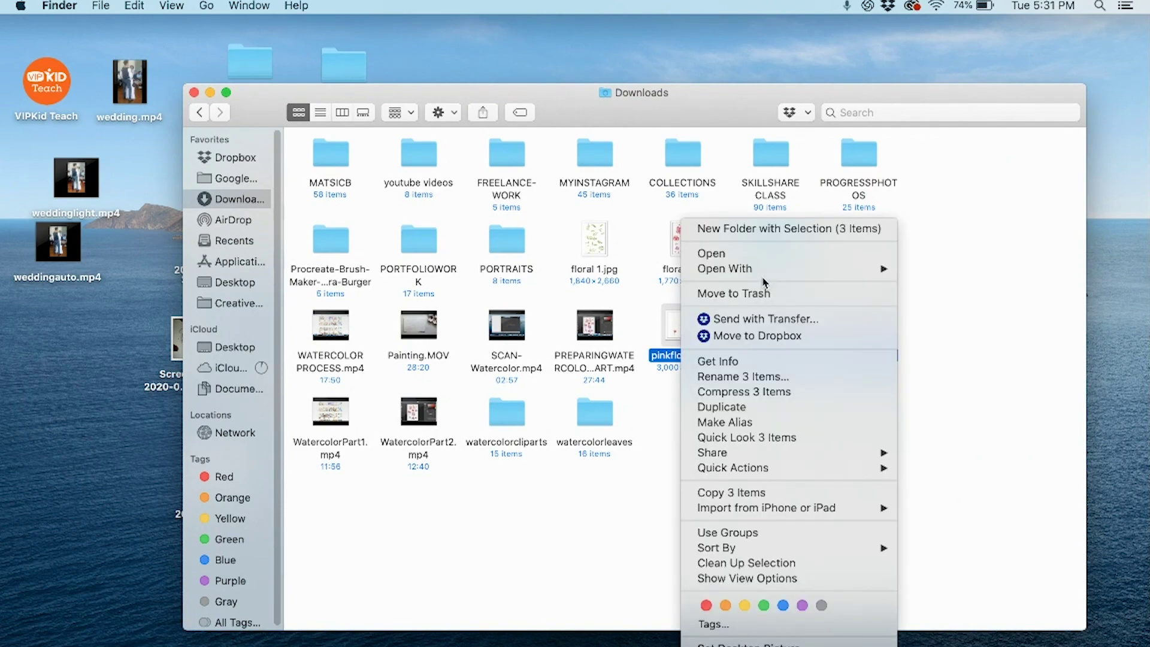
pyautogui.moveTo(779, 269)
pyautogui.click(930, 270)
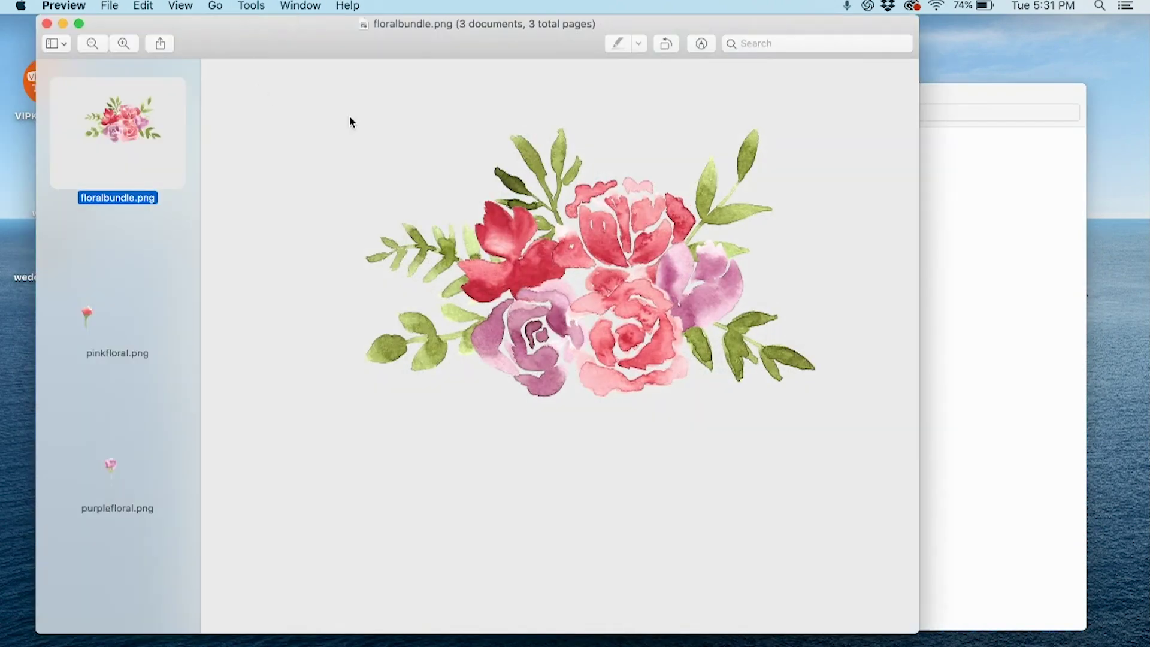
# Step: Crop floralbundle.png closely around the floral arrangement
pyautogui.moveTo(592, 281); pyautogui.dragTo(842, 411)
pyautogui.moveTo(843, 255); pyautogui.dragTo(823, 255)
pyautogui.moveTo(303, 255); pyautogui.dragTo(334, 257)
pyautogui.moveTo(579, 100); pyautogui.dragTo(577, 105)
pyautogui.press('super+k')
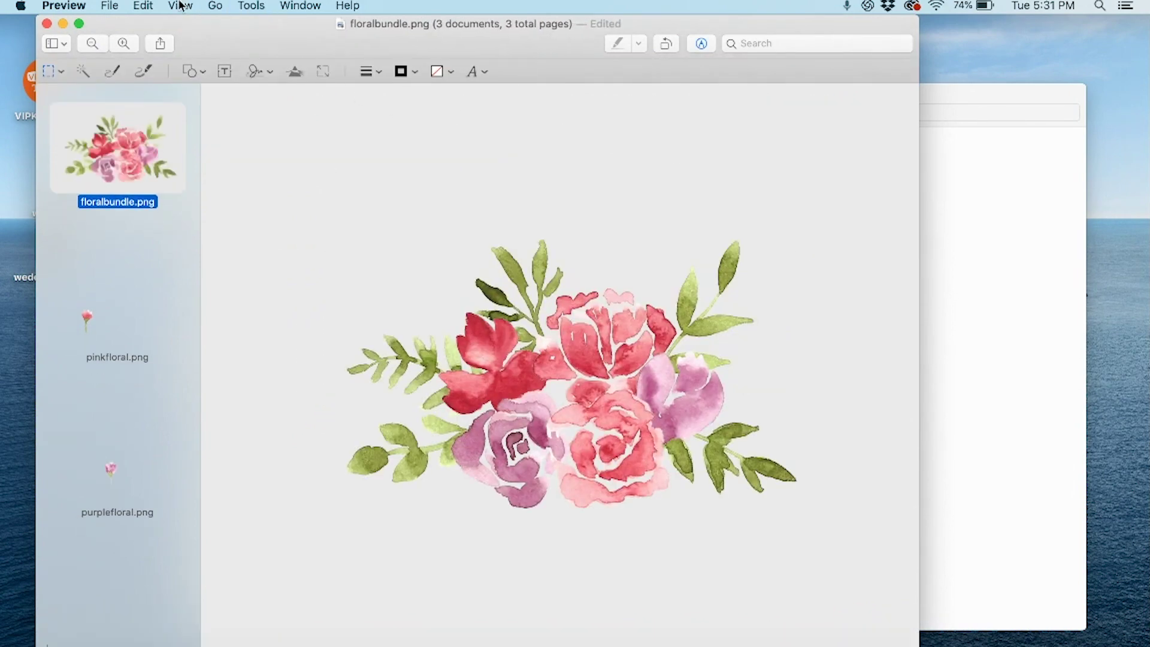
# Step: Resize floralbundle.png to 4 inches wide at 300 pixels/inch, scaled proportionally
pyautogui.click(243, 6)
pyautogui.click(282, 79)
pyautogui.click(413, 210)
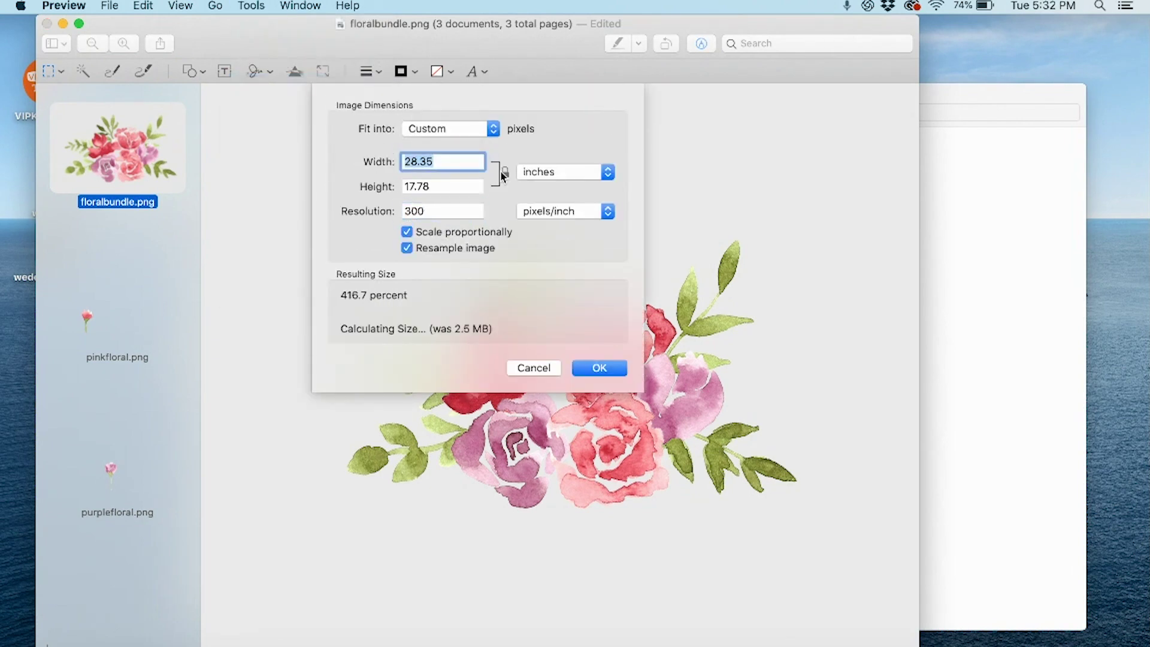
pyautogui.write('5')
pyautogui.press('Tab')
pyautogui.press('Tab')
pyautogui.click(412, 162)
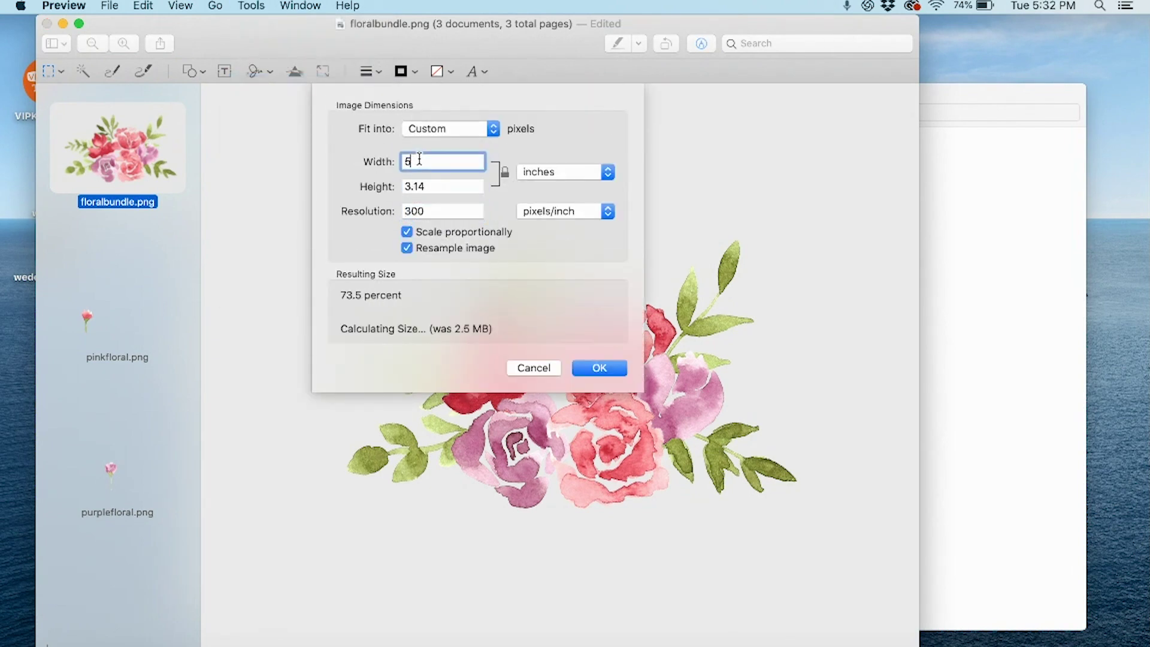
pyautogui.doubleClick(412, 163)
pyautogui.write('4')
pyautogui.press('Tab')
pyautogui.click(597, 365)
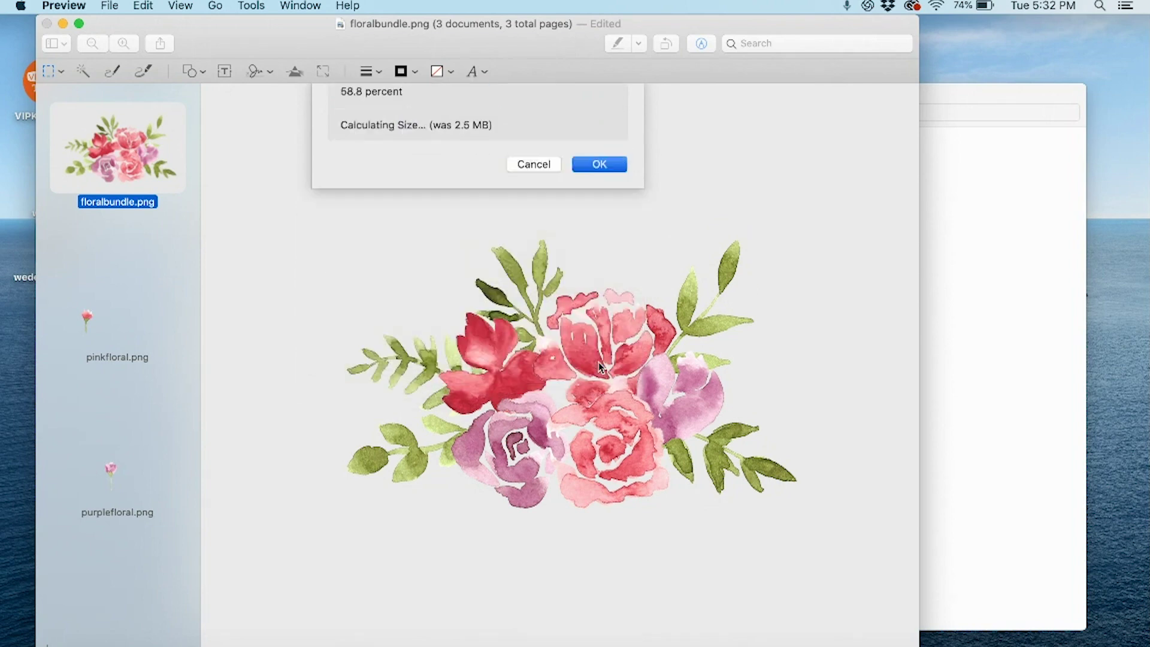
# Step: Crop pinkfloral.png closely around the pink flower and its stem
pyautogui.click(136, 326)
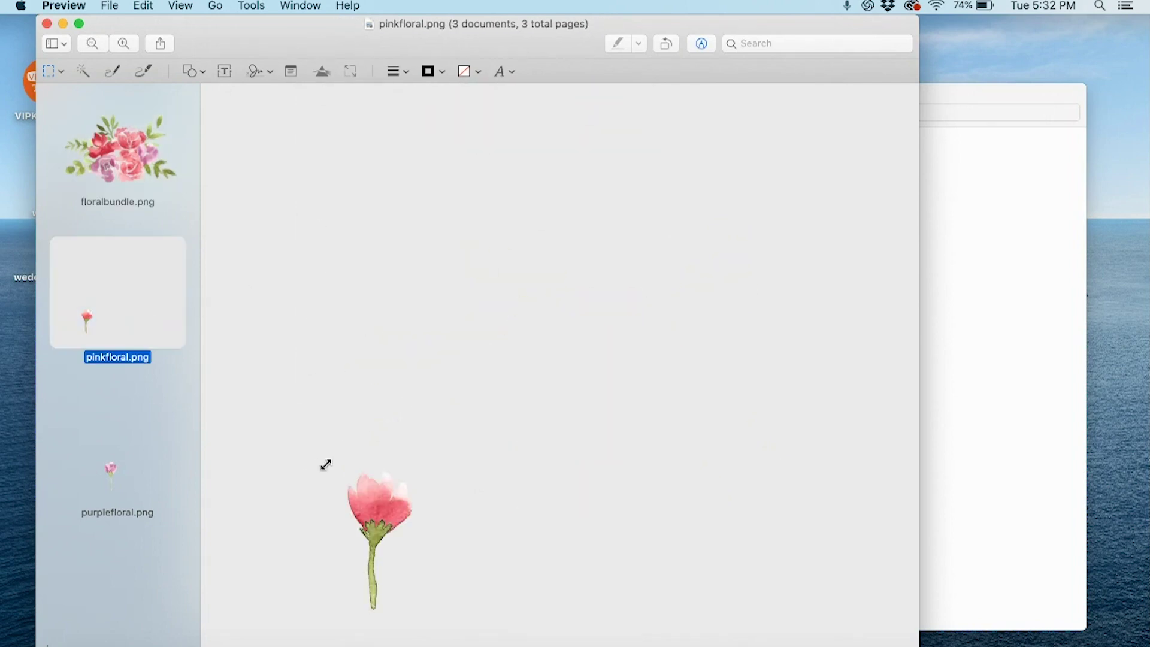
pyautogui.moveTo(326, 463); pyautogui.dragTo(432, 617)
pyautogui.press('super+k')
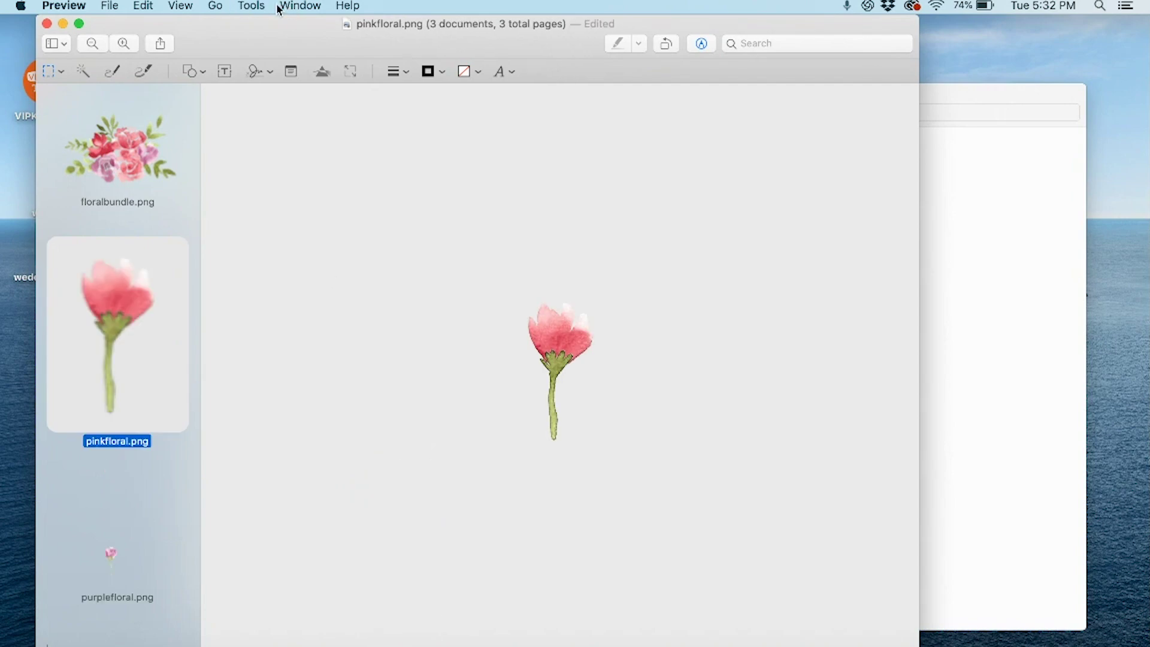
# Step: Resize pinkfloral.png to 2 inches wide at 300 pixels/inch, scaled proportionally
pyautogui.click(251, 6)
pyautogui.click(308, 79)
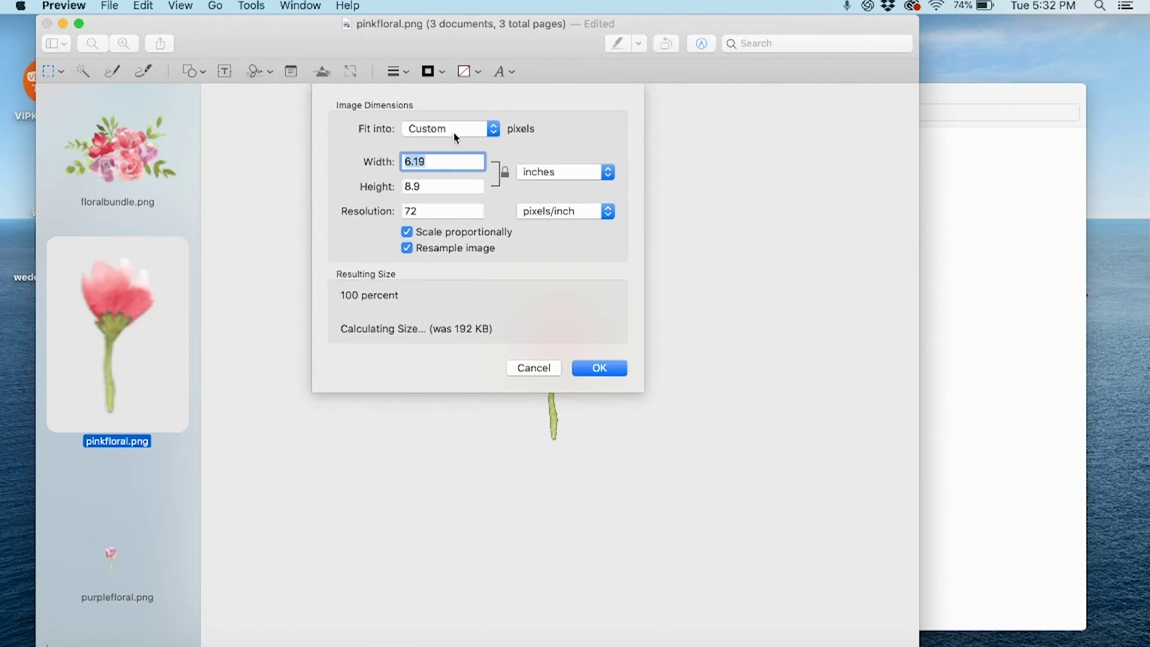
pyautogui.write('2')
pyautogui.doubleClick(437, 211)
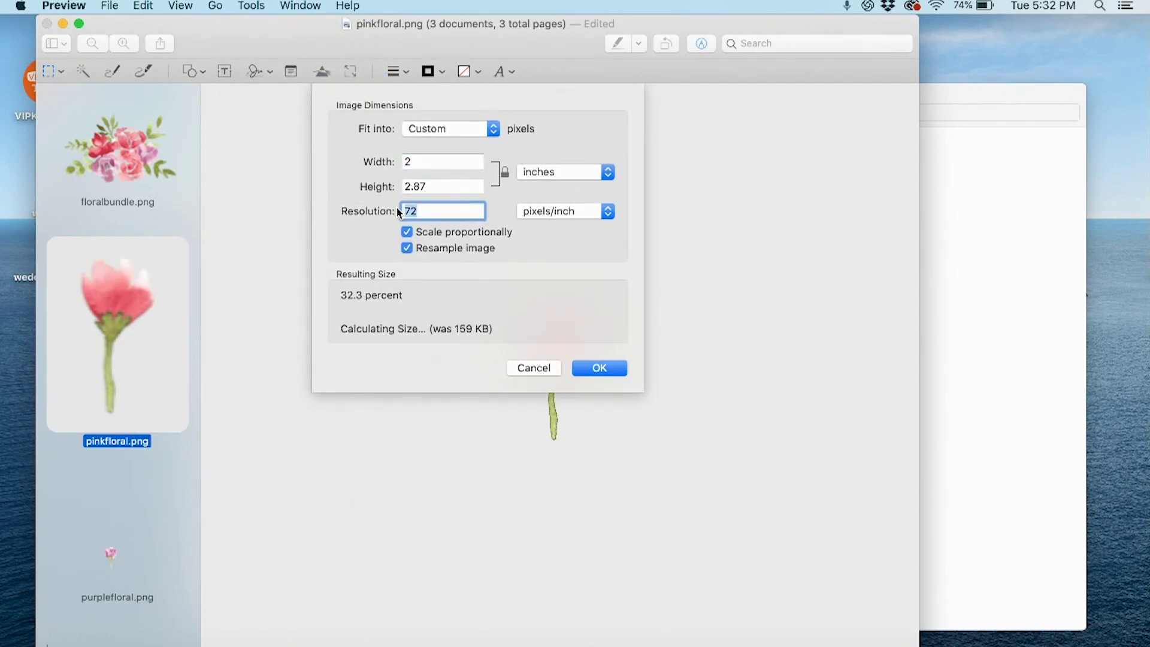
pyautogui.write('300')
pyautogui.click(599, 368)
# Step: Crop purplefloral.png closely around the purple flower and its stem
pyautogui.click(180, 567)
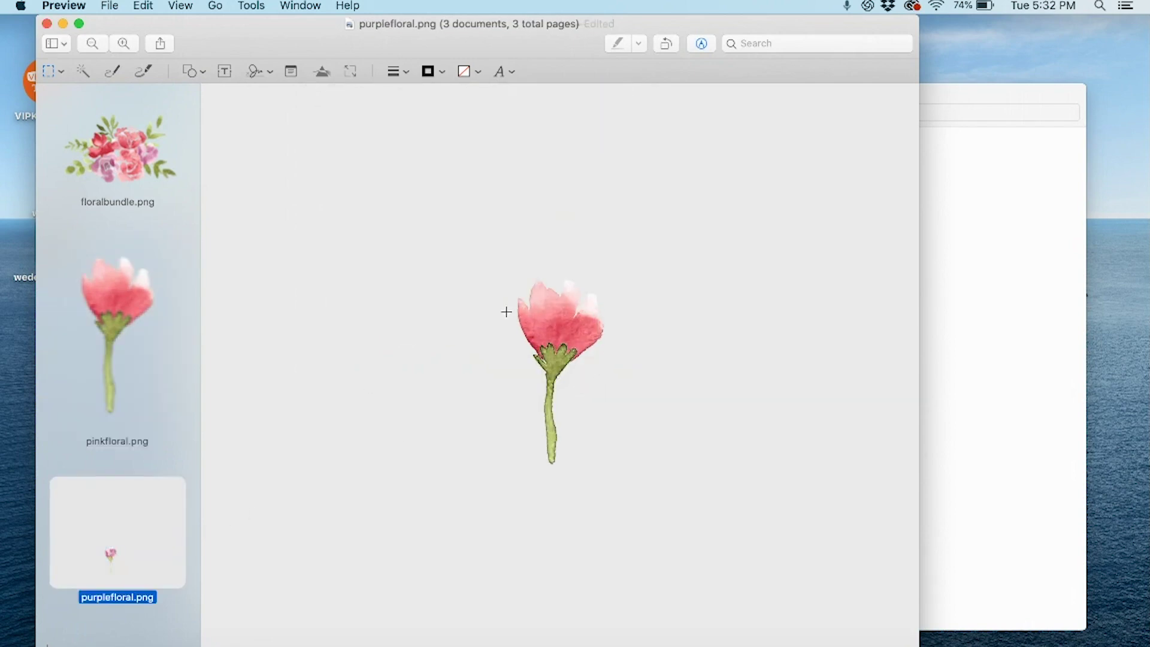
pyautogui.moveTo(472, 443); pyautogui.dragTo(574, 629)
pyautogui.click(251, 5)
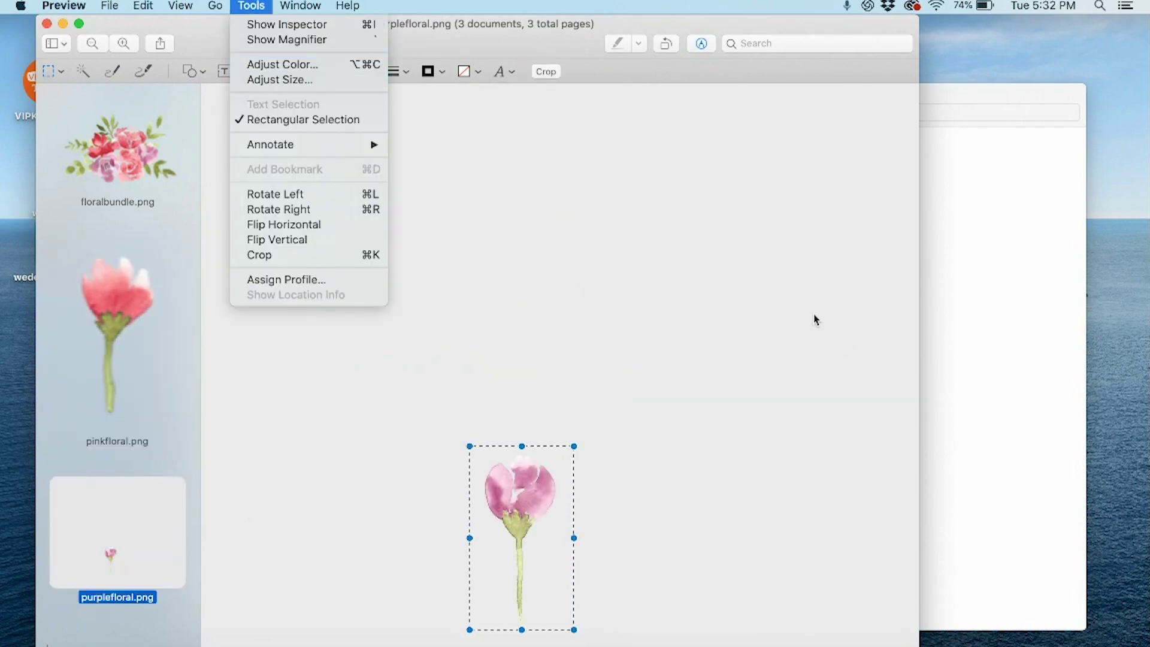
pyautogui.click(798, 328)
pyautogui.press('super+k')
# Step: Resize purplefloral.png to 2 inches wide at 300 pixels/inch, scaled proportionally
pyautogui.click(251, 5)
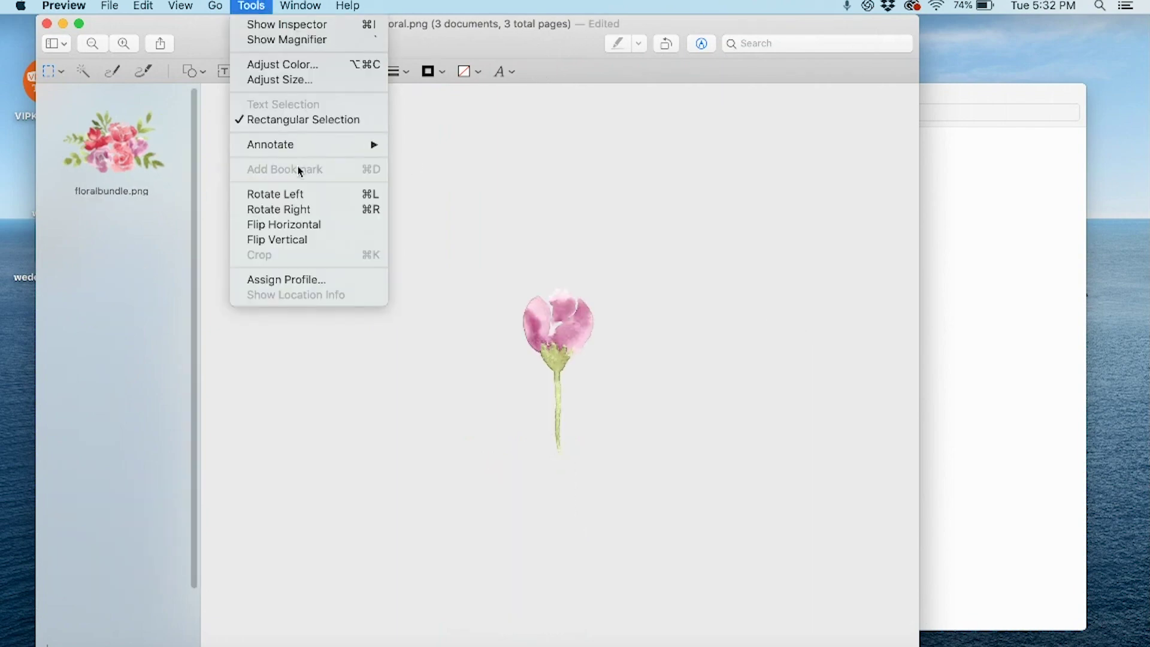
pyautogui.click(321, 82)
pyautogui.write('2')
pyautogui.press('Tab')
pyautogui.press('Tab')
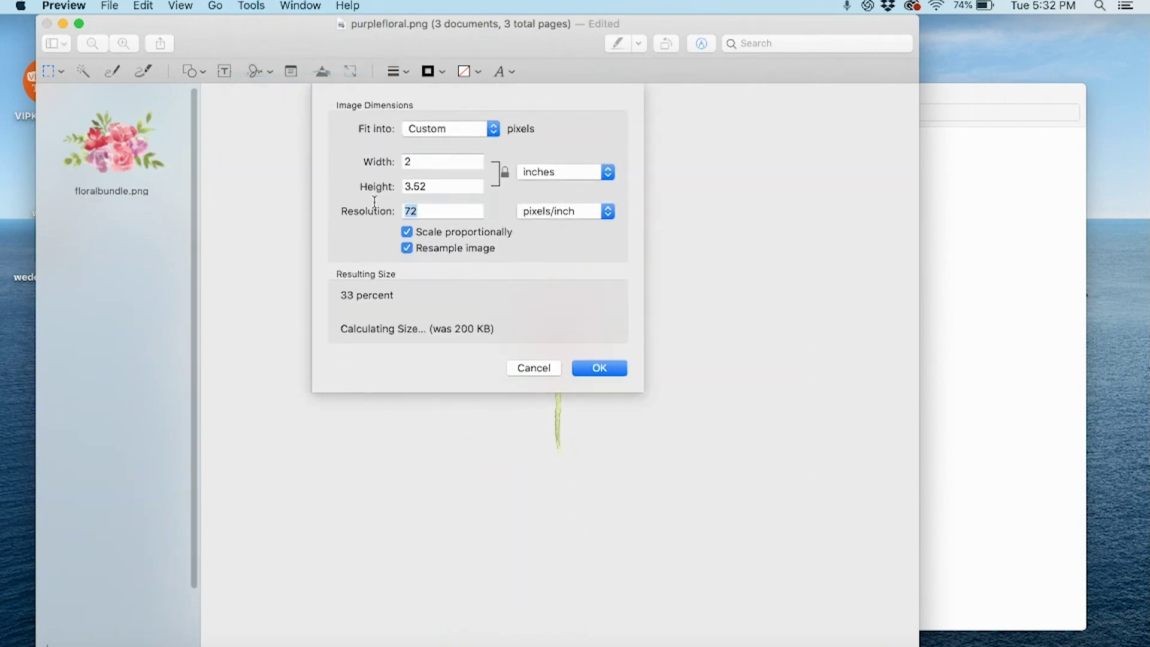
pyautogui.write('300')
pyautogui.click(599, 367)
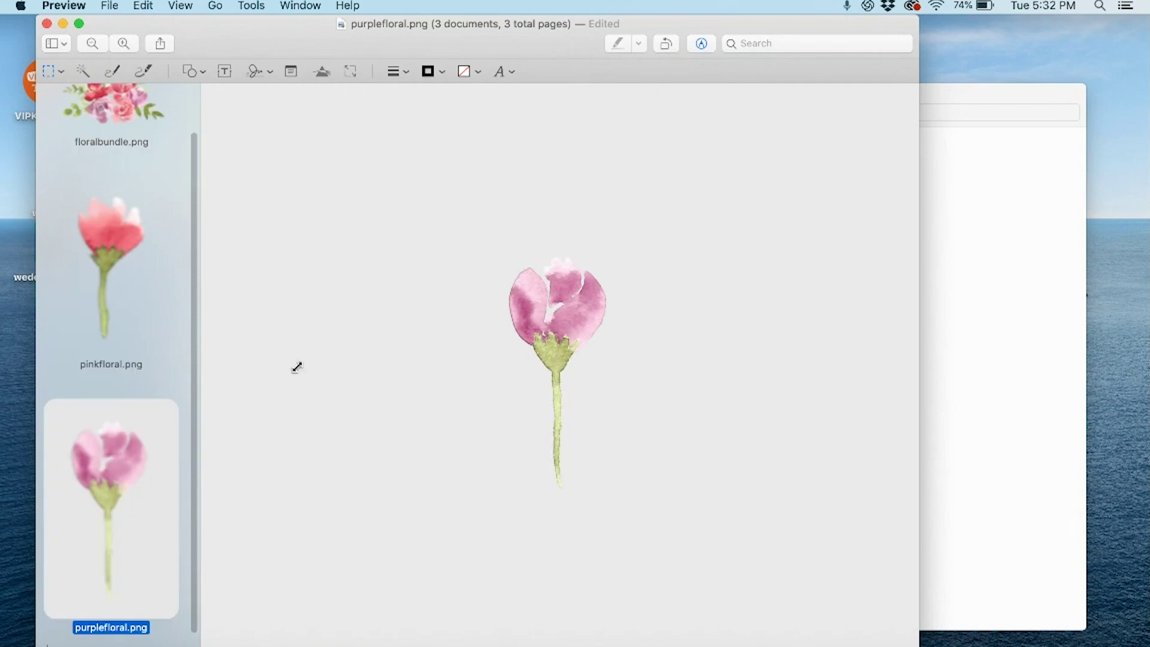
# Step: Quit Preview and rearrange floralbundle.png, pinkfloral.png and purplefloral.png among the other icons in the watercolorcliparts folder
pyautogui.press('super+q')
pyautogui.moveTo(963, 391); pyautogui.dragTo(509, 419)
pyautogui.doubleClick(509, 417)
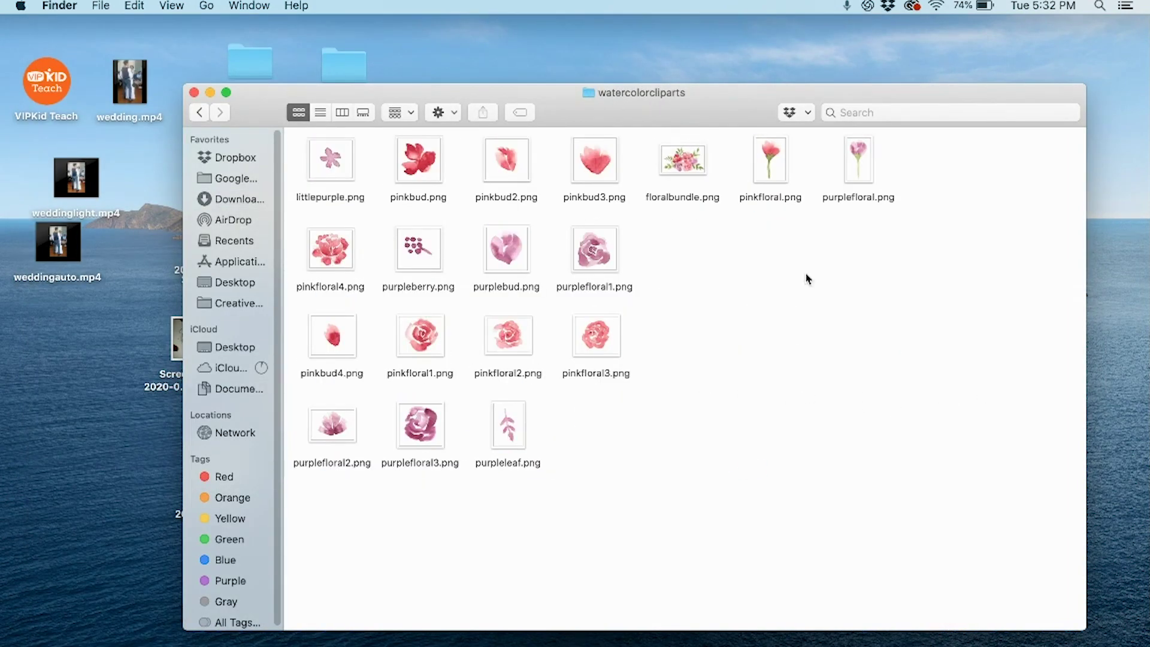
pyautogui.moveTo(683, 159); pyautogui.dragTo(341, 509)
pyautogui.moveTo(771, 161); pyautogui.dragTo(677, 166)
pyautogui.moveTo(859, 159); pyautogui.dragTo(677, 273)
pyautogui.press('super+[')
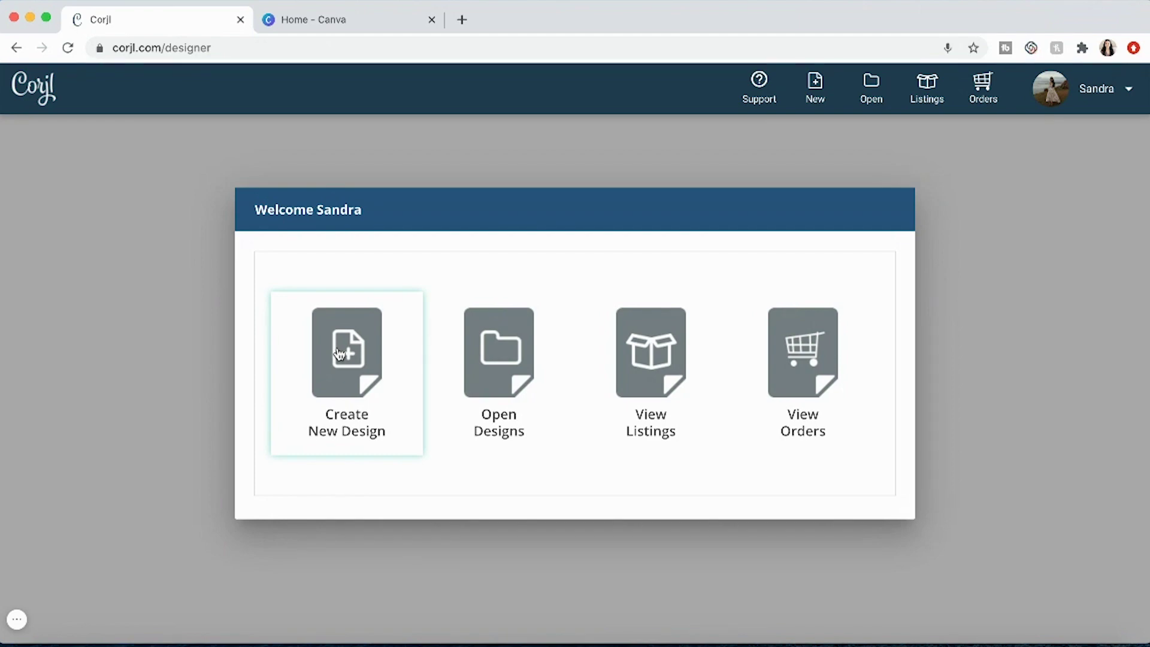
# Step: In Corjl, create a digital or paper item design named Floralexamplecard with one unfolded 5x7 inch artboard per page
pyautogui.click(369, 351)
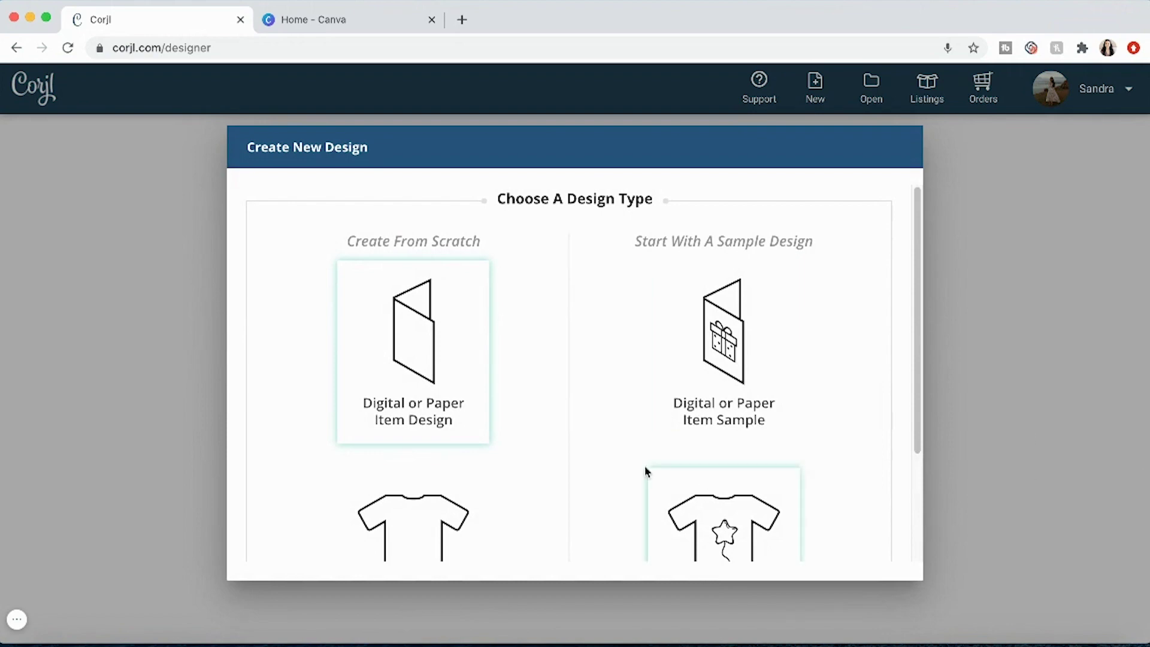
pyautogui.click(462, 347)
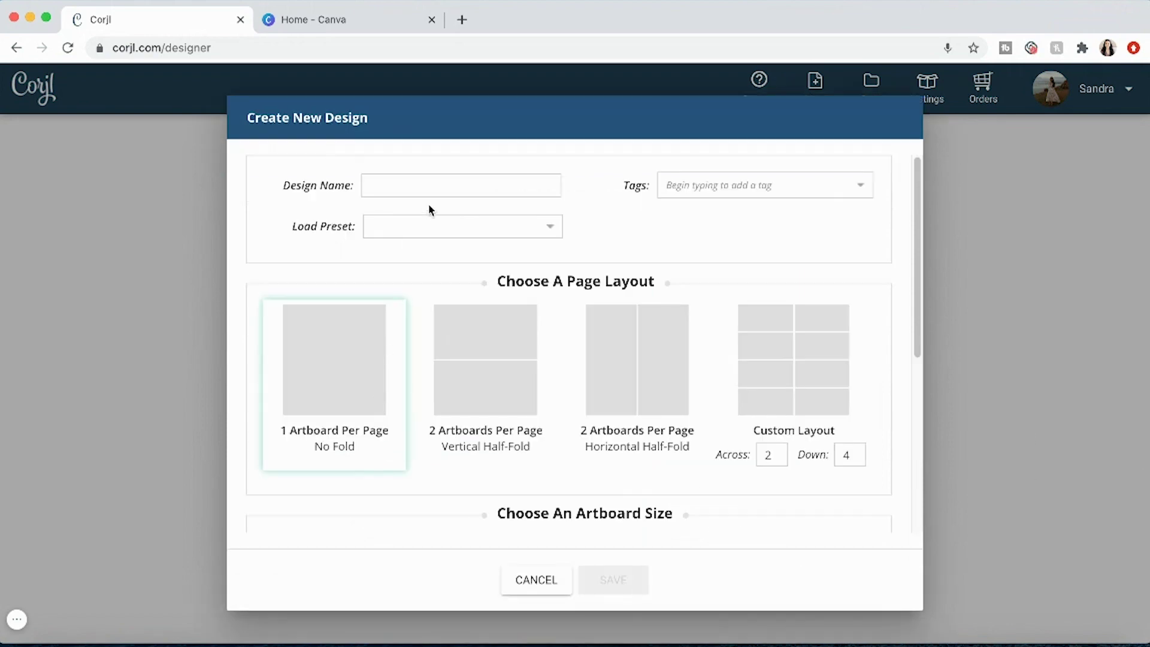
pyautogui.click(448, 184)
pyautogui.write('Floral')
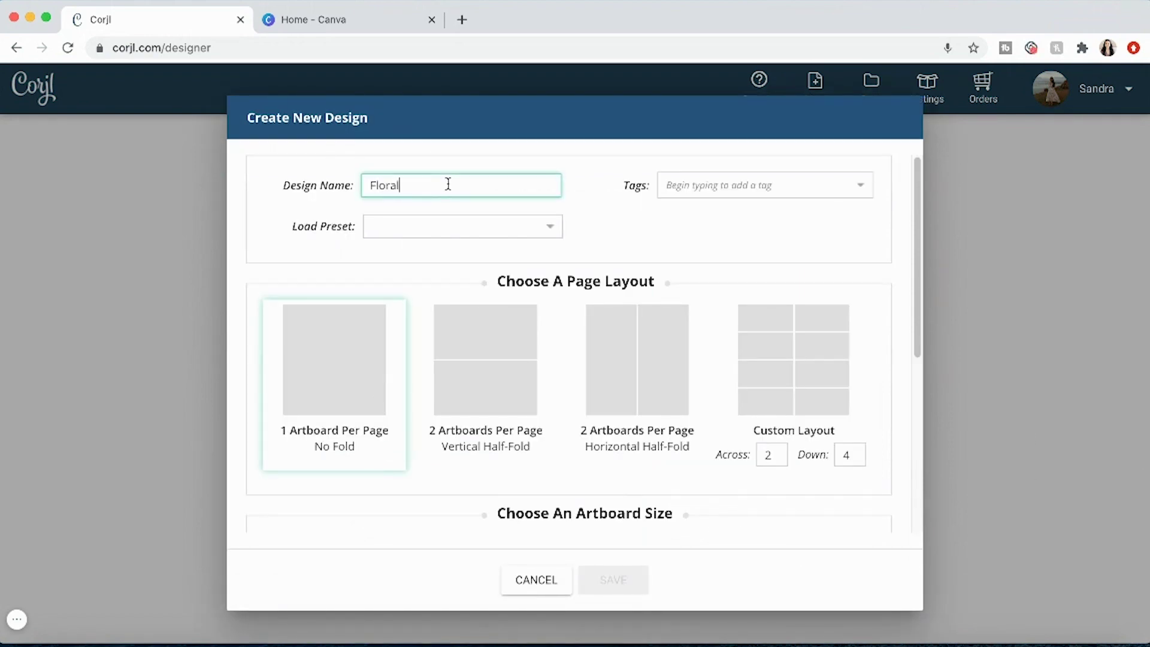
pyautogui.write('examplecard')
pyautogui.scroll(-5, 467, 365)
pyautogui.click(471, 356)
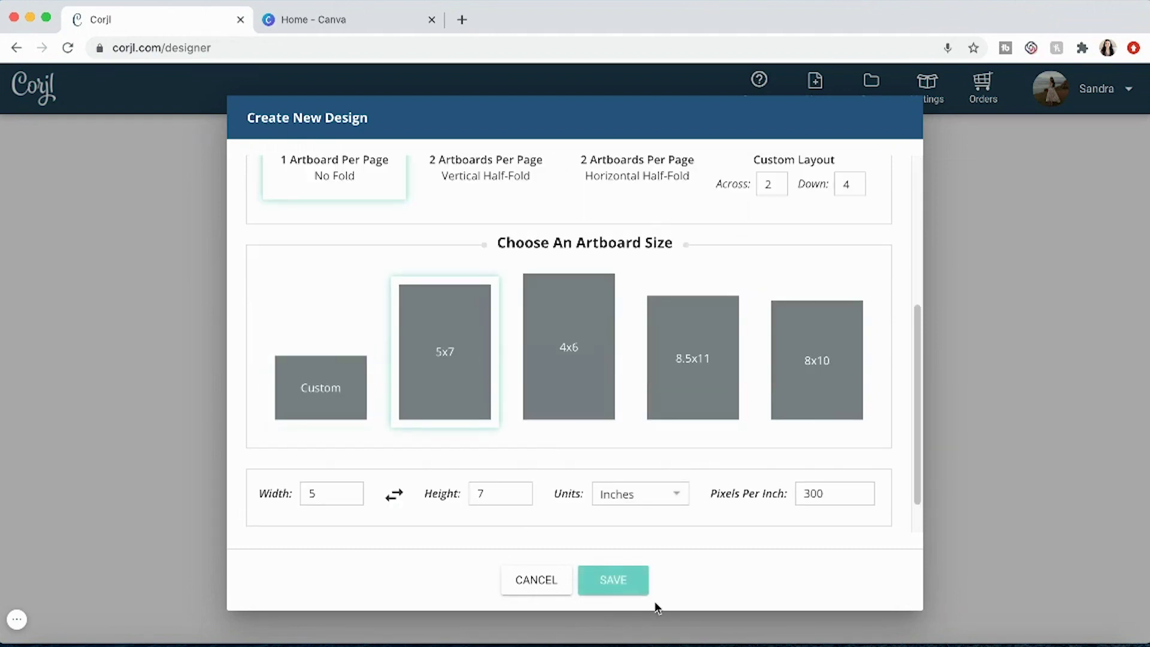
pyautogui.click(610, 584)
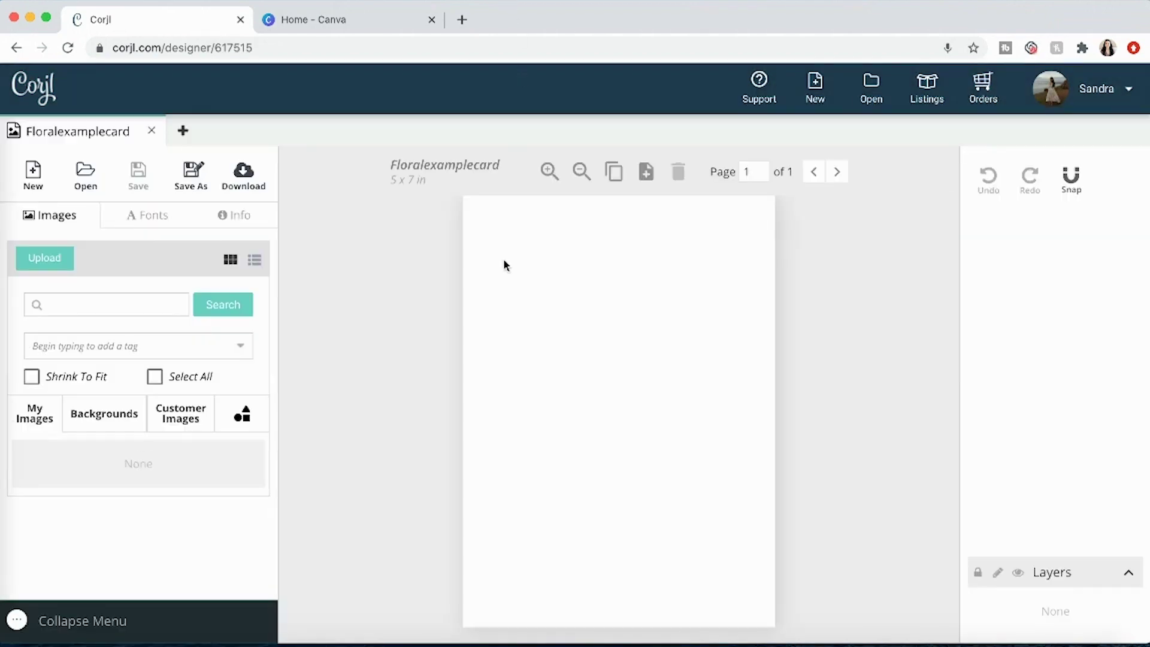
# Step: Upload floralbundle.png from the watercolorcliparts folder in Downloads to the design's images
pyautogui.click(55, 262)
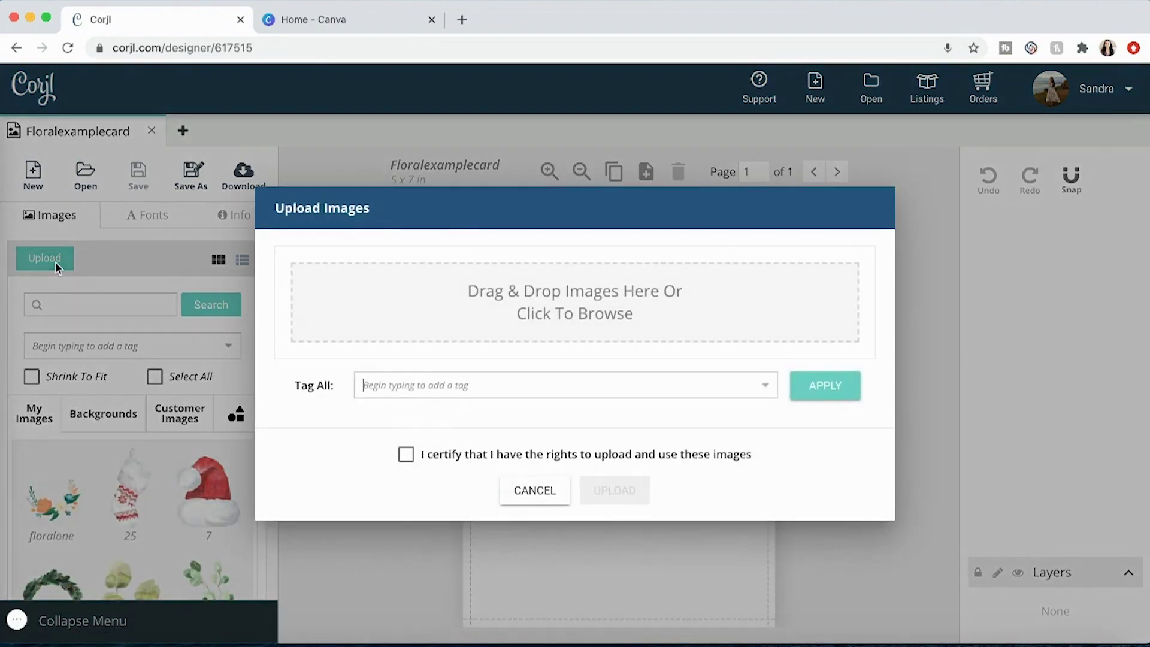
pyautogui.click(620, 297)
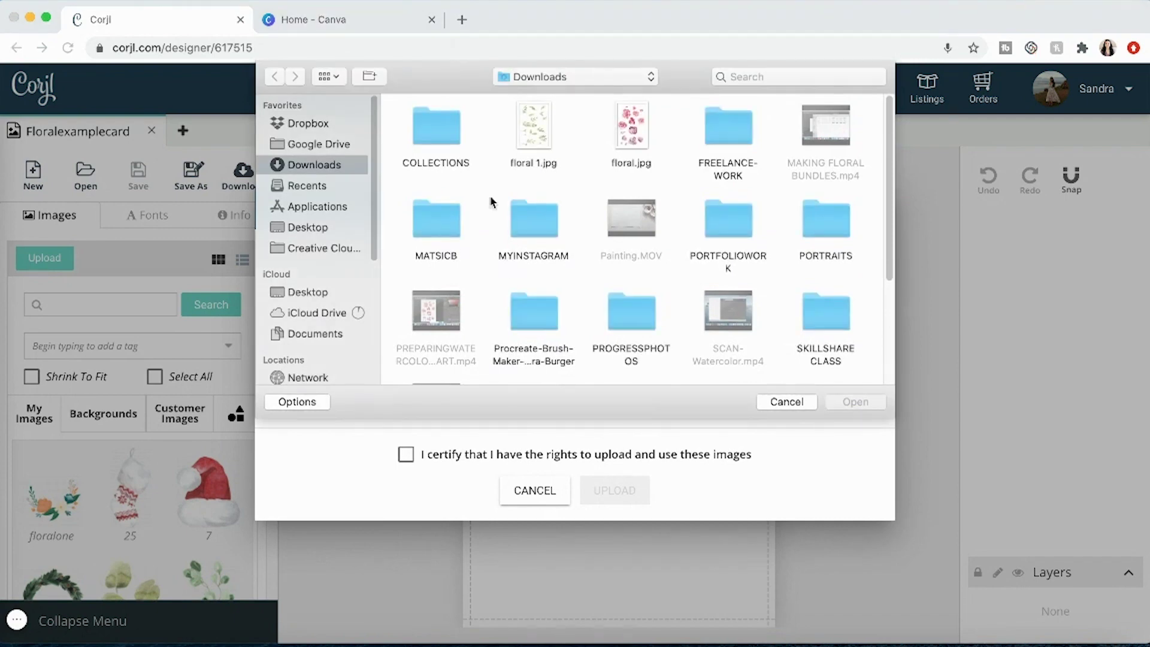
pyautogui.scroll(-3, 555, 247)
pyautogui.scroll(-2, 578, 262)
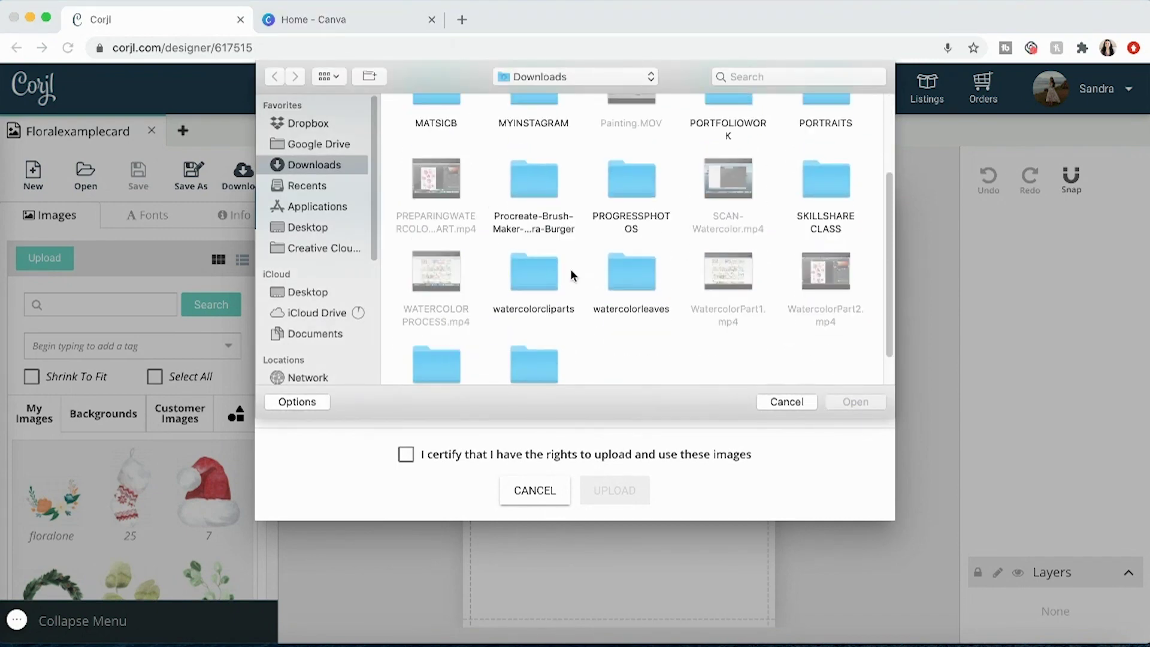
pyautogui.doubleClick(542, 282)
pyautogui.click(443, 128)
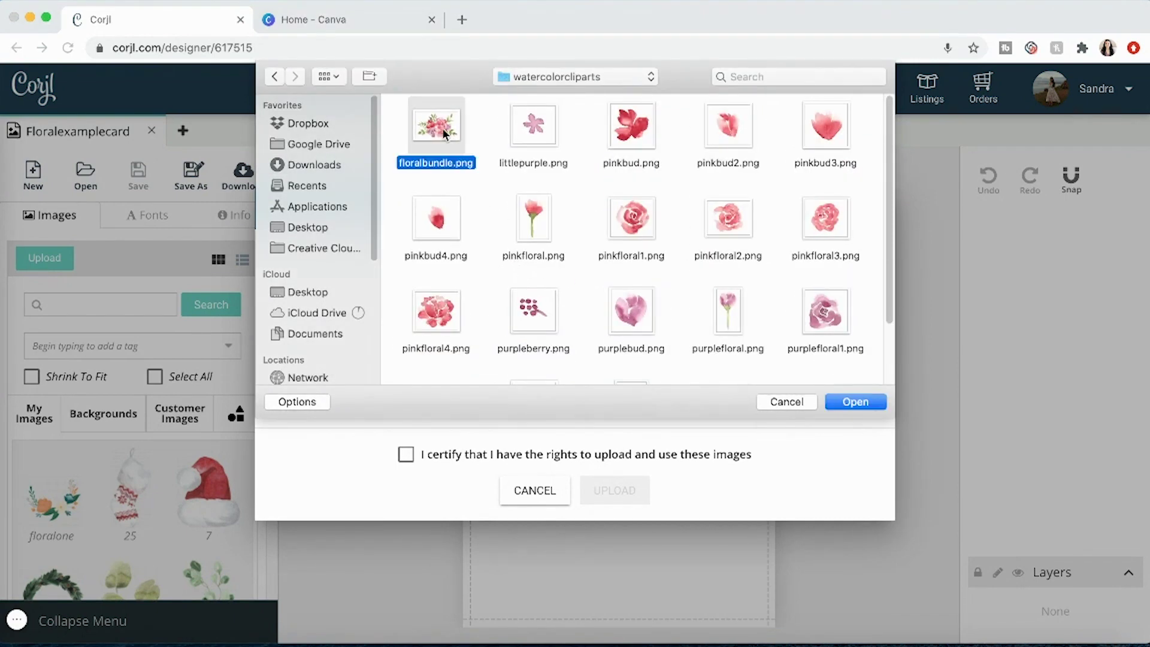
pyautogui.click(867, 399)
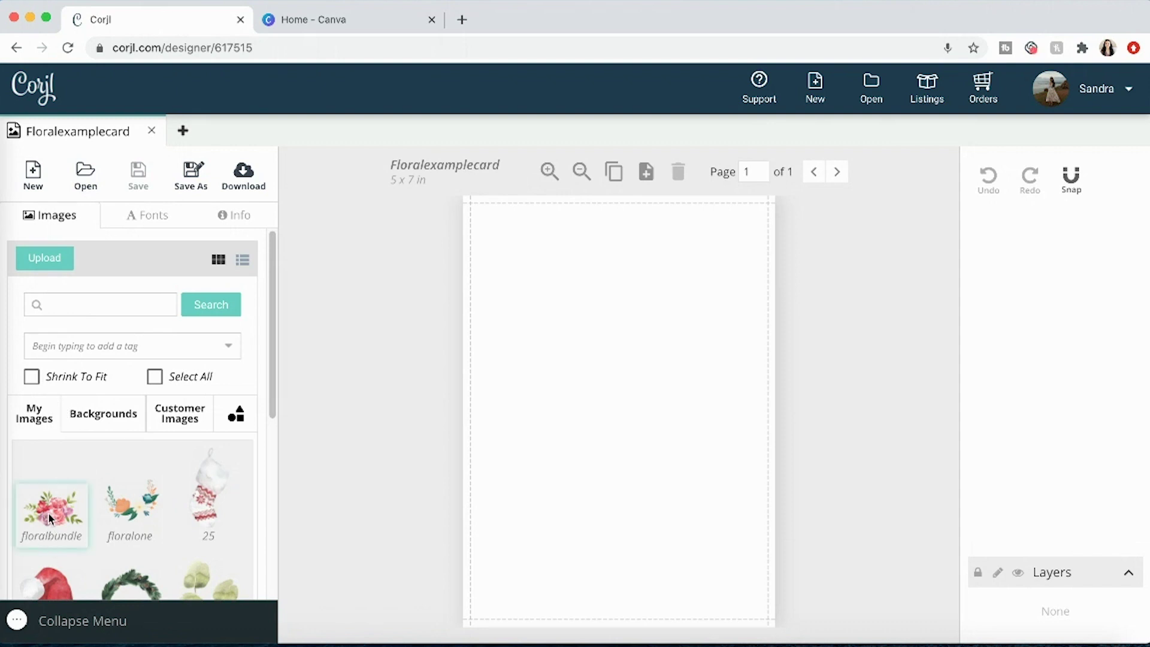
# Step: Place the floralbundle image on the card, scale it to fit within the side margins, and centre it on the artboard
pyautogui.moveTo(48, 512); pyautogui.dragTo(539, 316)
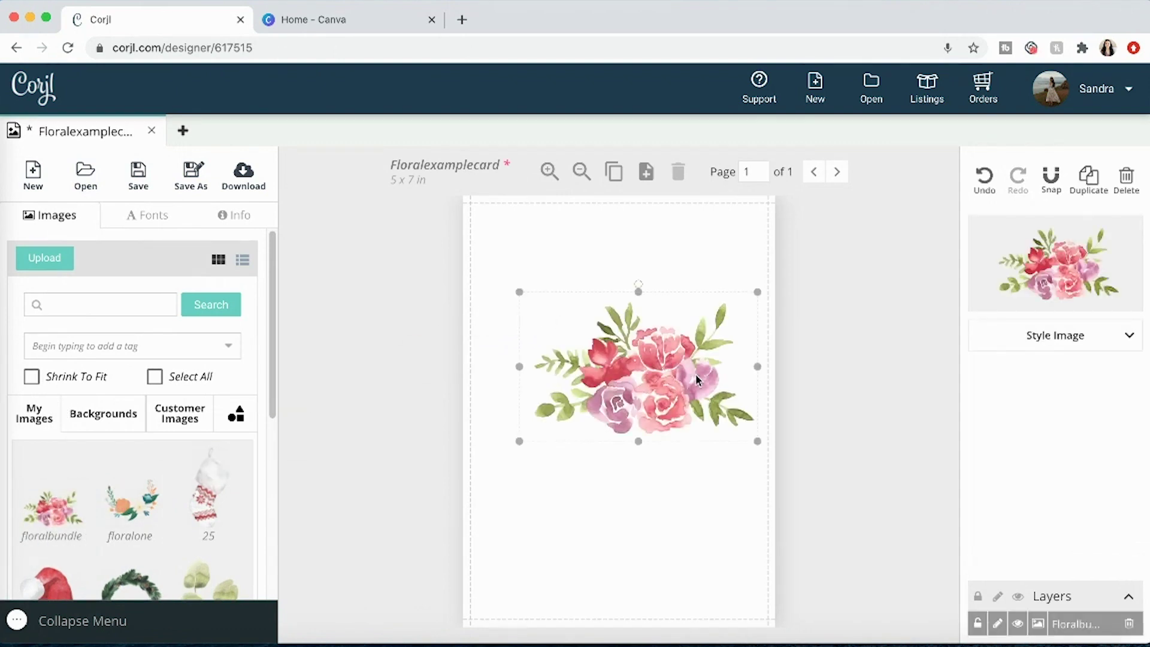
pyautogui.moveTo(736, 348); pyautogui.dragTo(845, 236)
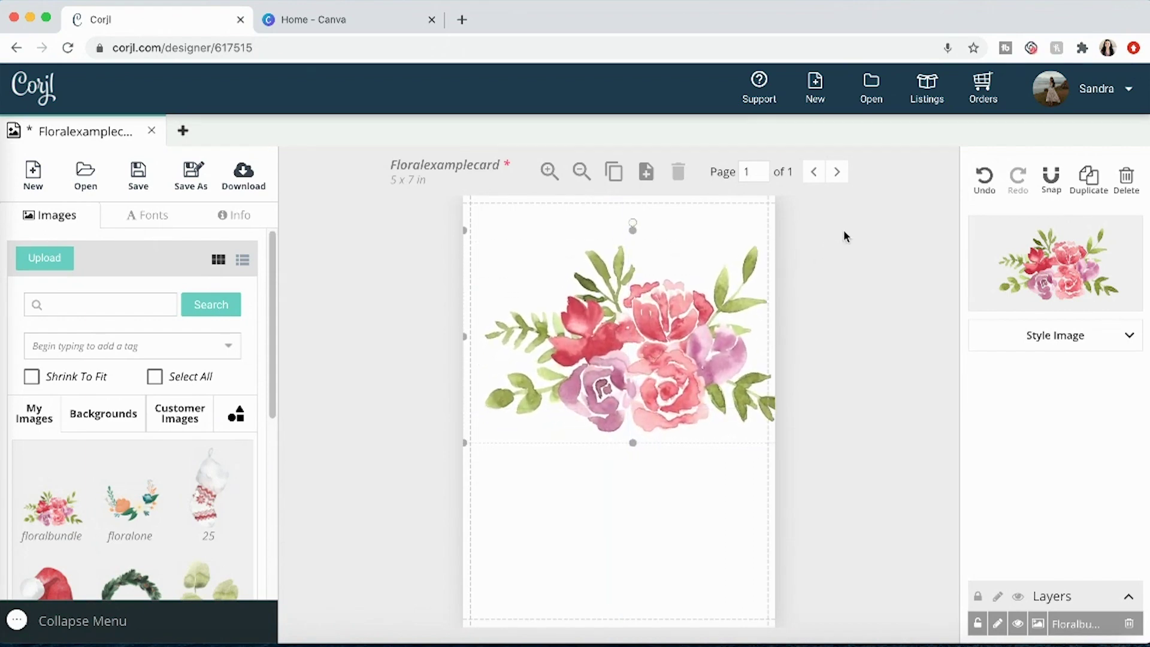
pyautogui.moveTo(652, 360); pyautogui.dragTo(668, 440)
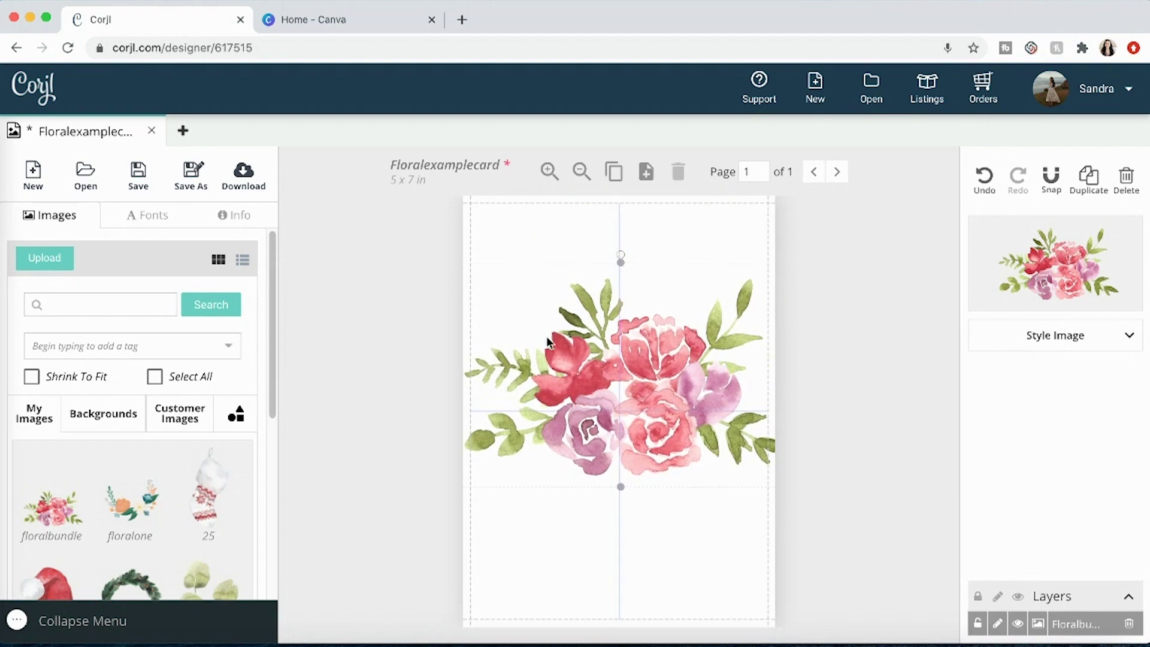
pyautogui.moveTo(548, 339); pyautogui.dragTo(543, 308)
pyautogui.moveTo(478, 262); pyautogui.dragTo(570, 322)
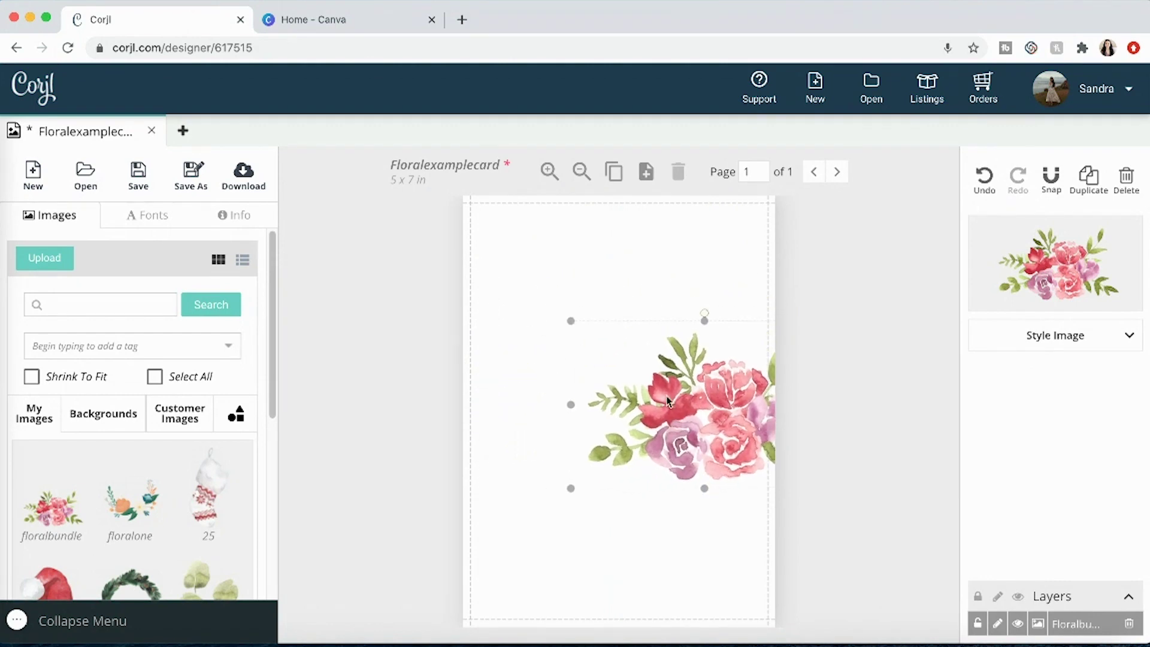
pyautogui.moveTo(678, 410); pyautogui.dragTo(625, 422)
pyautogui.click(808, 414)
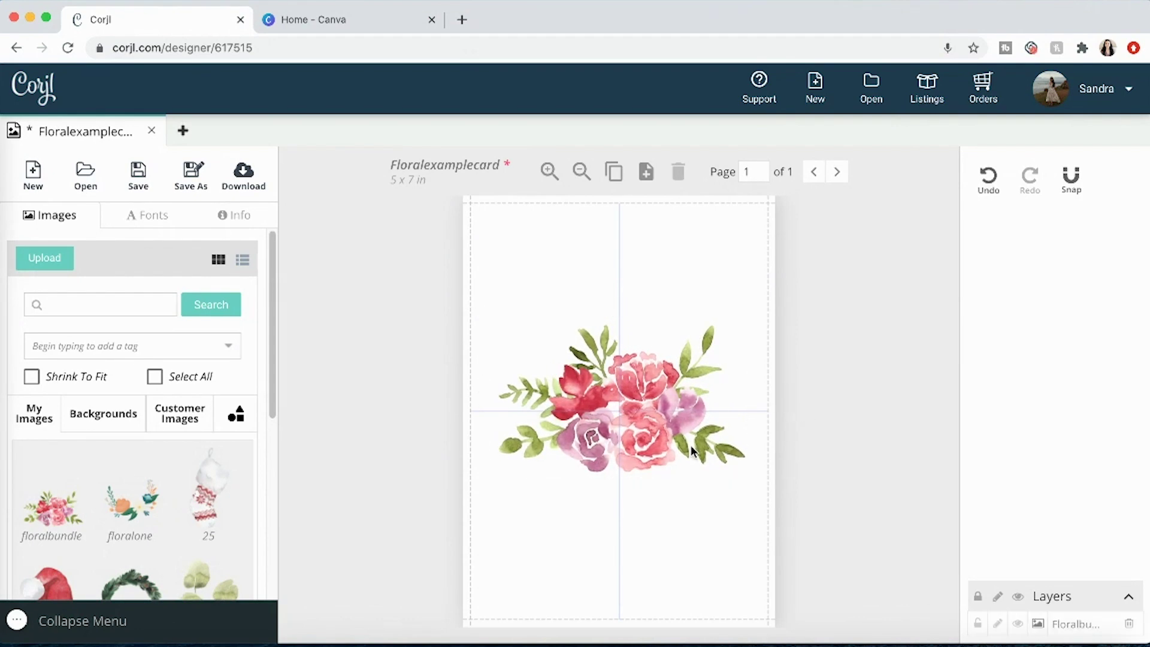
pyautogui.click(662, 445)
pyautogui.click(865, 401)
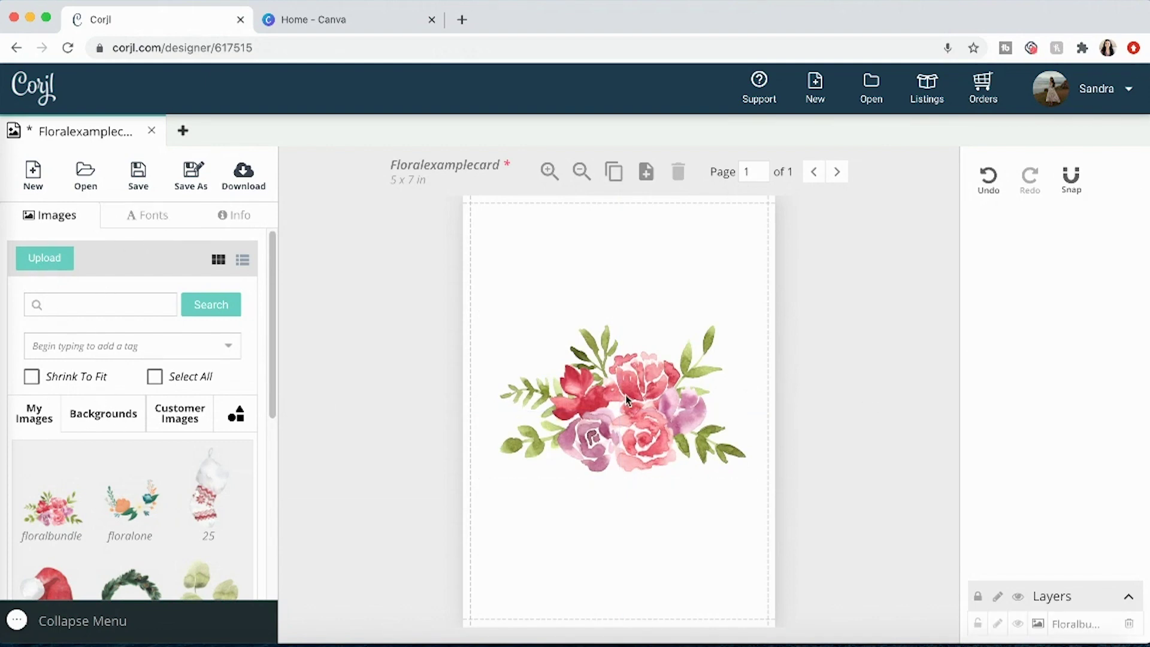
# Step: Add the text "Oh Baby" in the Angel Heart font above the floral bundle
pyautogui.click(147, 215)
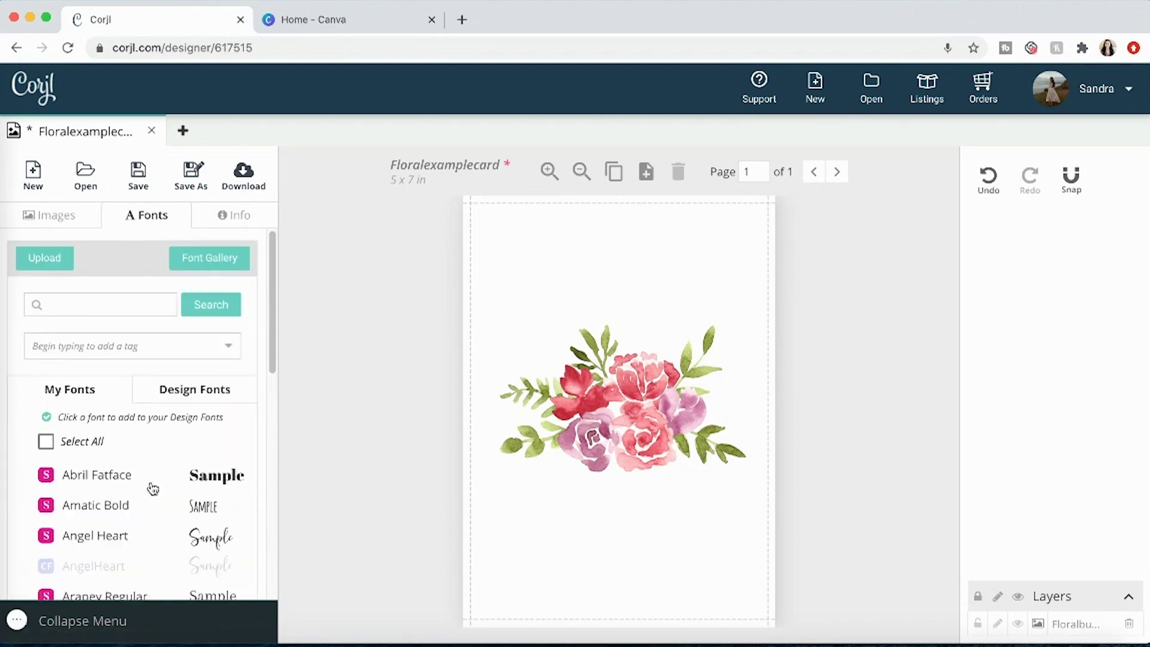
pyautogui.click(198, 534)
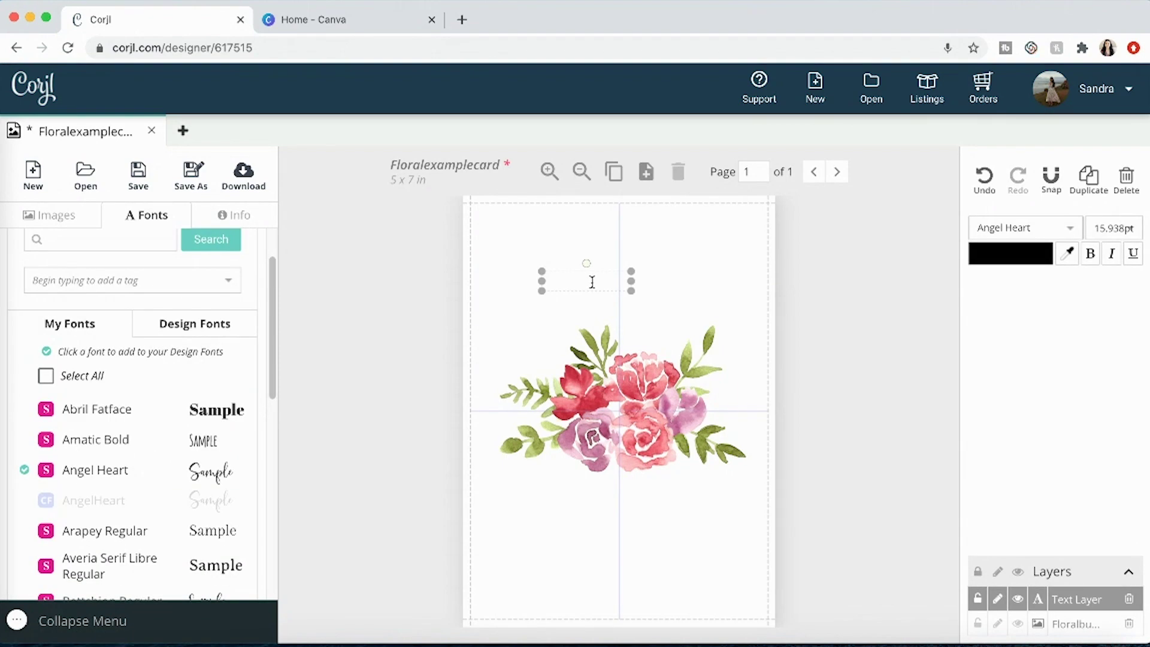
pyautogui.write('Oh Baby')
# Step: Set the font size of the "Oh Baby" text to 50pt
pyautogui.moveTo(632, 306); pyautogui.dragTo(523, 283)
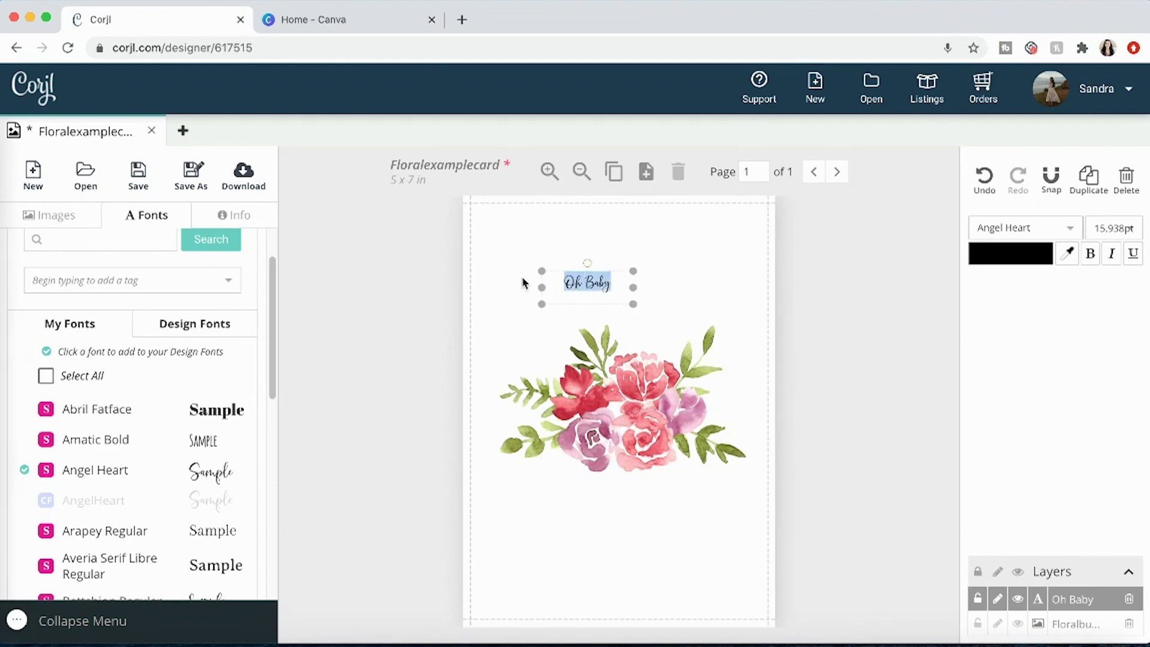
pyautogui.click(1102, 227)
pyautogui.click(1101, 226)
pyautogui.write('5')
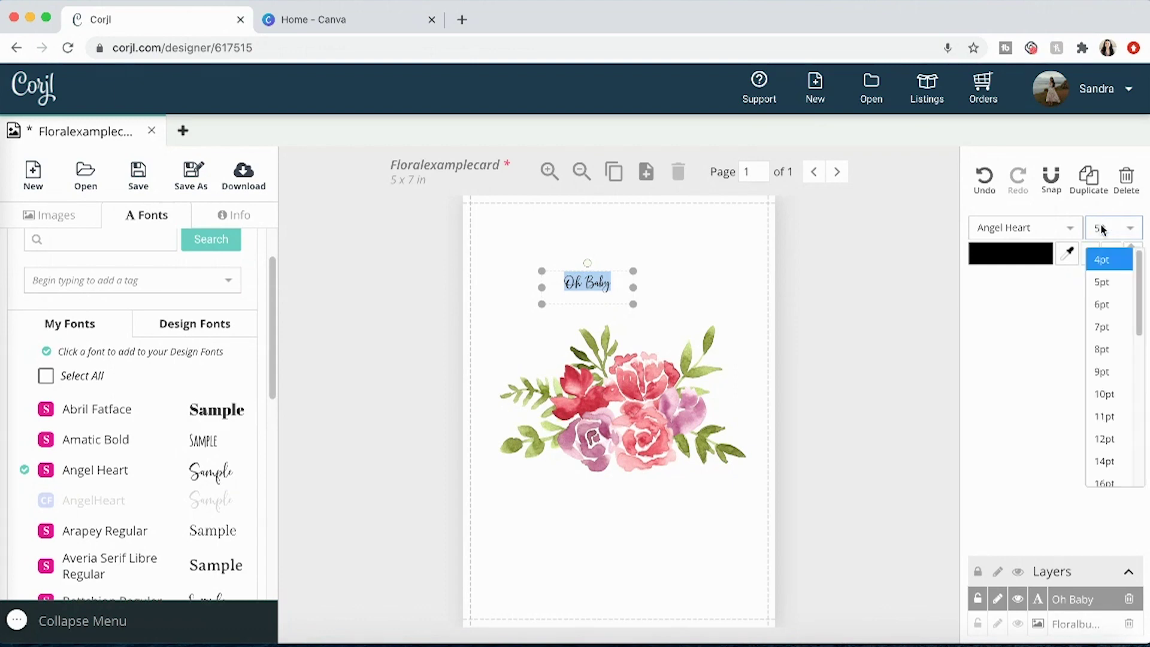
pyautogui.write('0pt')
pyautogui.press('Return')
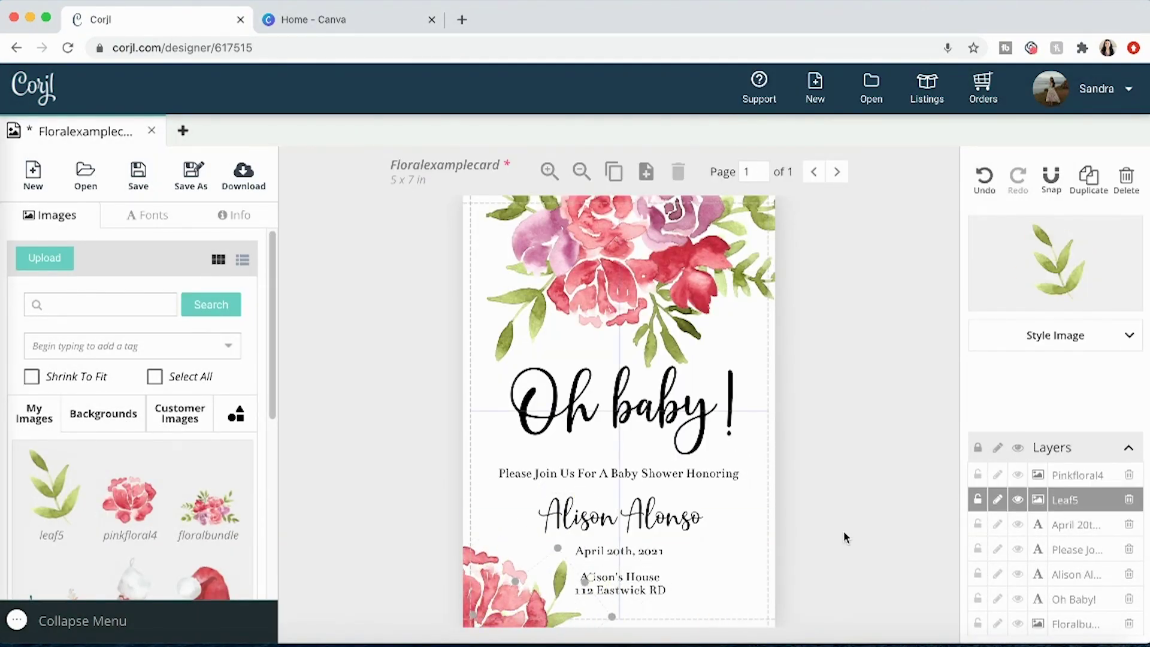
# Step: Examine the file formats offered for downloading the finished invitation, and leave without downloading it
pyautogui.click(843, 531)
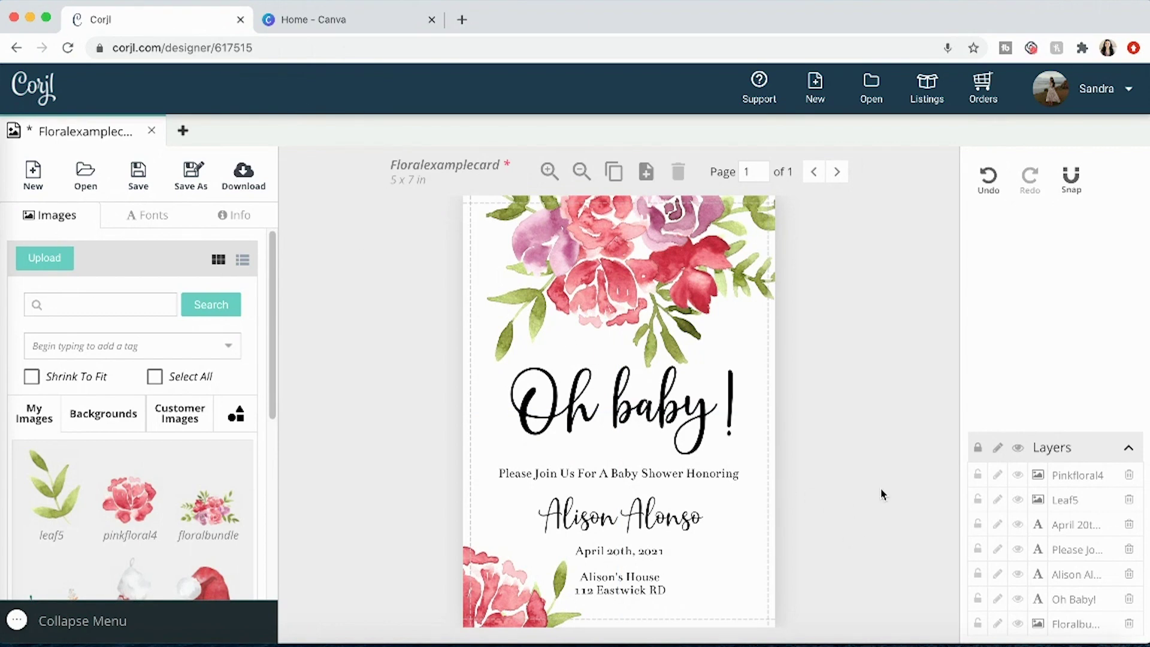
pyautogui.click(244, 177)
pyautogui.click(613, 359)
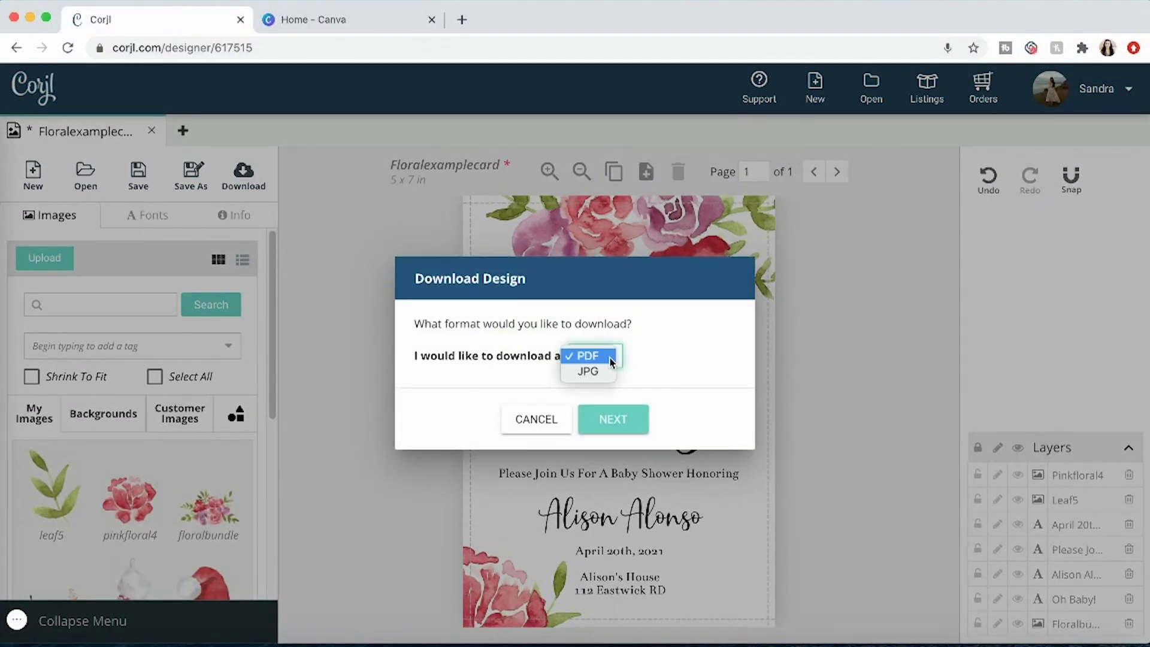
pyautogui.click(712, 354)
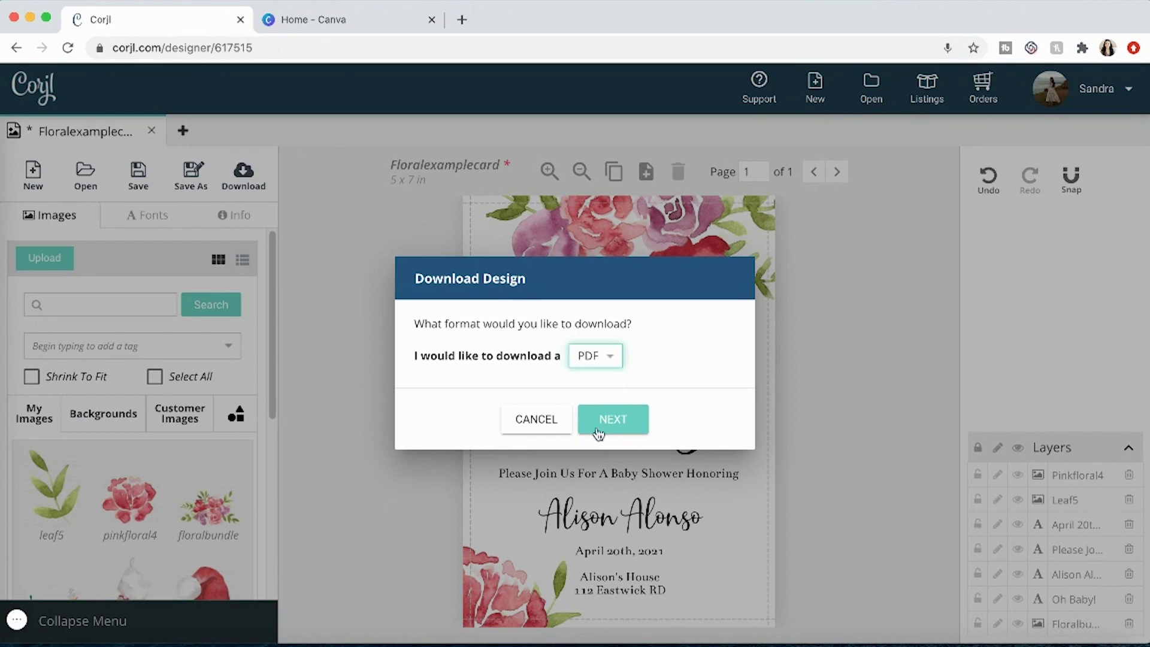
pyautogui.click(546, 426)
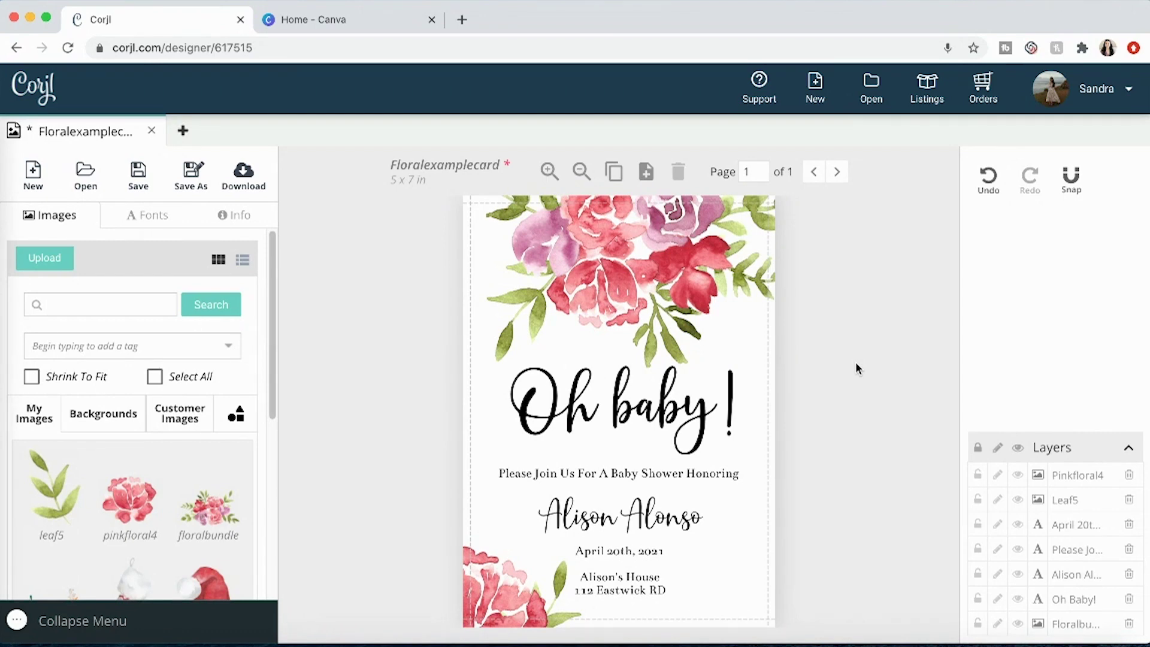
# Step: Switch to Canva and create a new design with custom dimensions of 8 × 10 inches
pyautogui.click(360, 18)
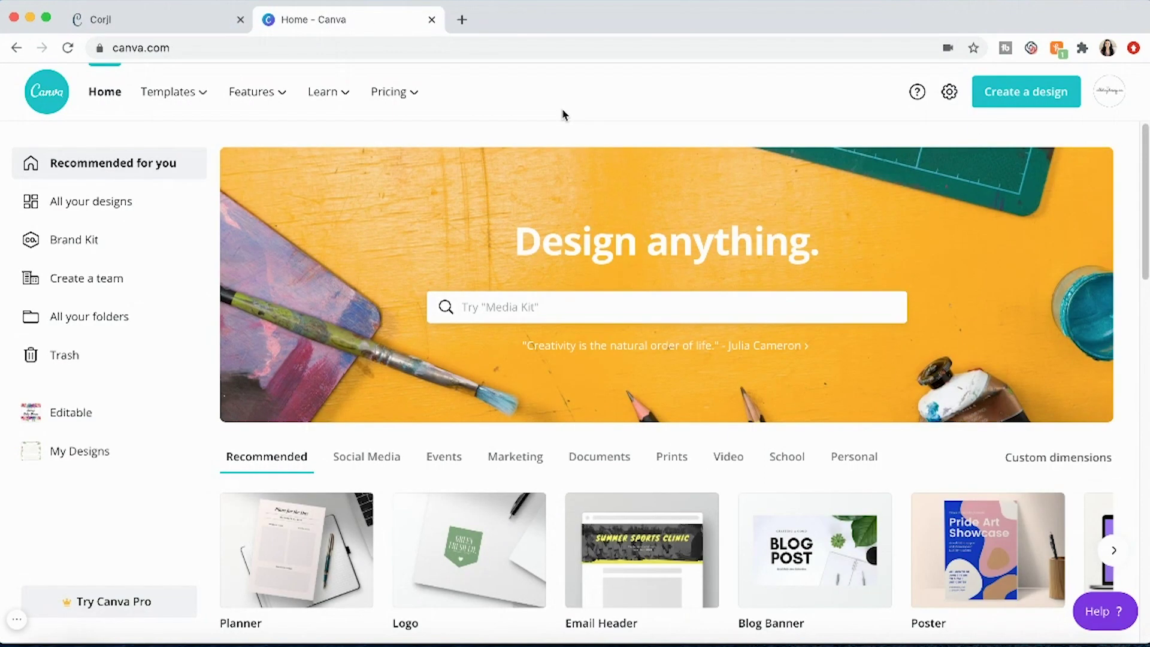
pyautogui.click(997, 102)
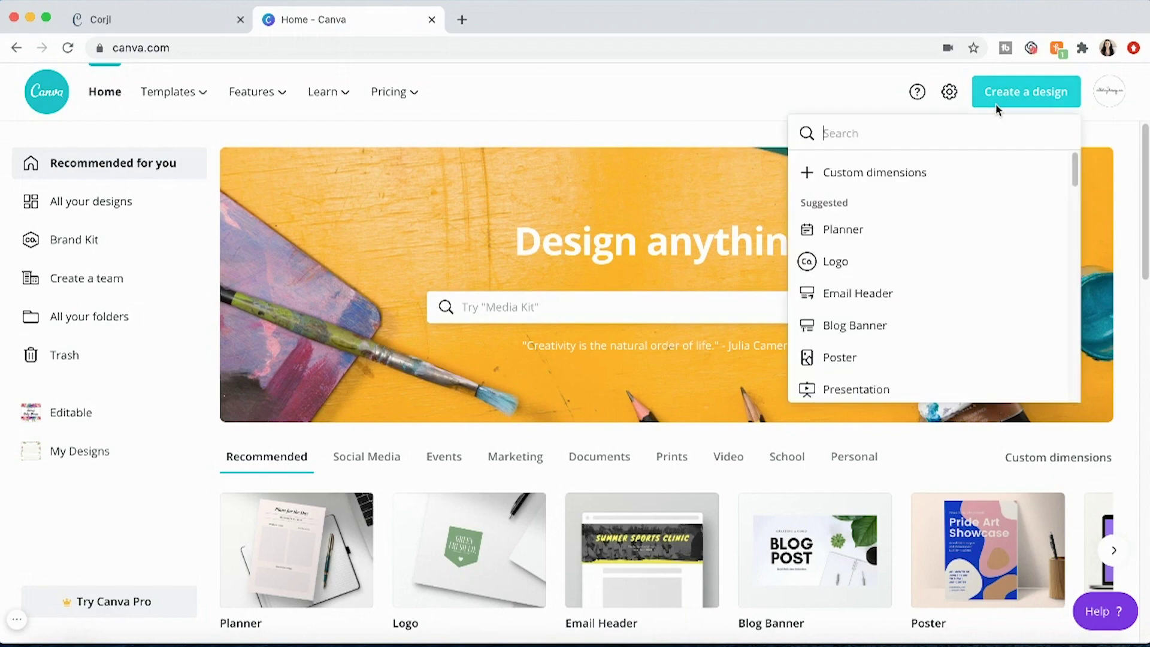
pyautogui.click(904, 179)
pyautogui.click(1030, 179)
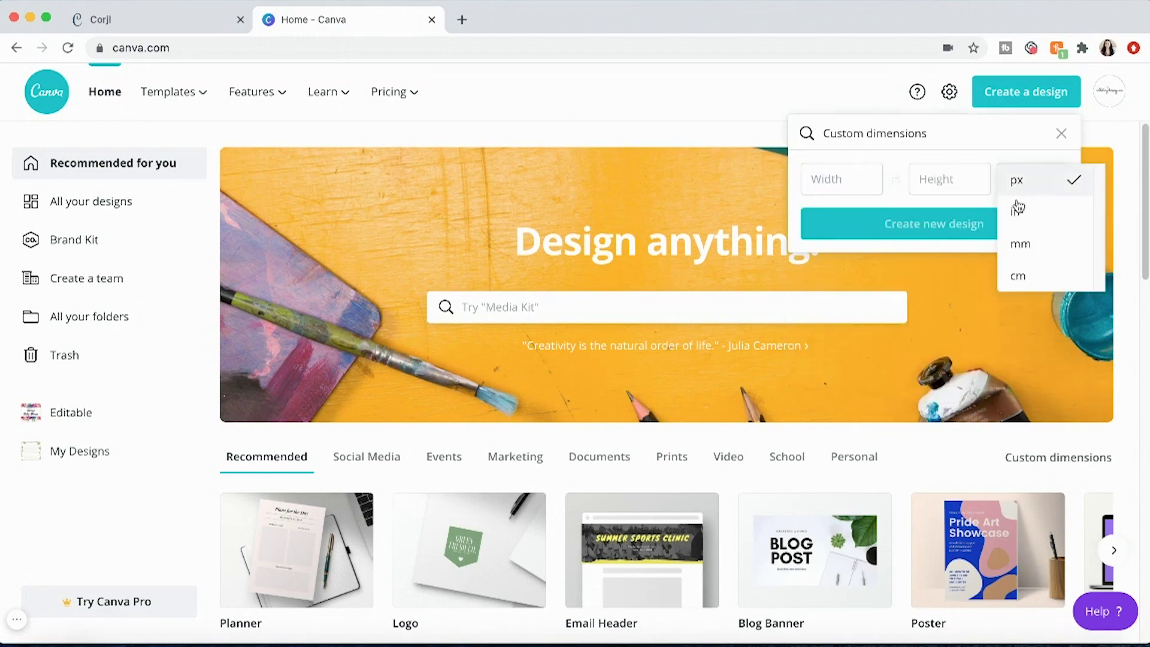
pyautogui.click(1018, 209)
pyautogui.write('8')
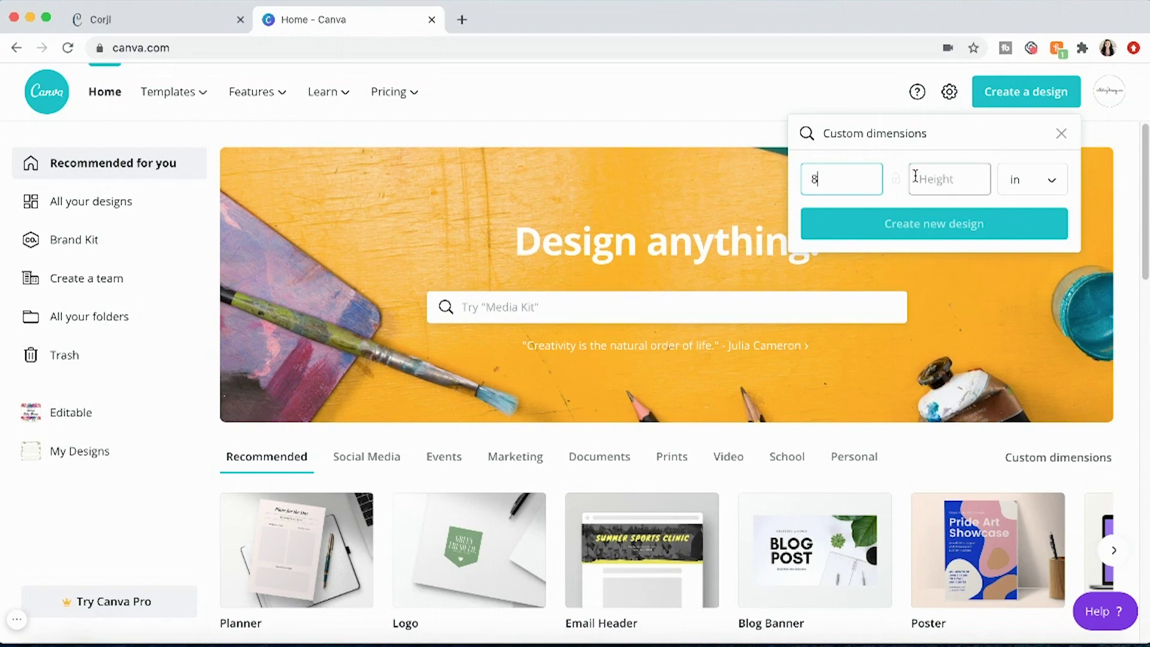
pyautogui.click(914, 177)
pyautogui.write('10')
pyautogui.click(974, 228)
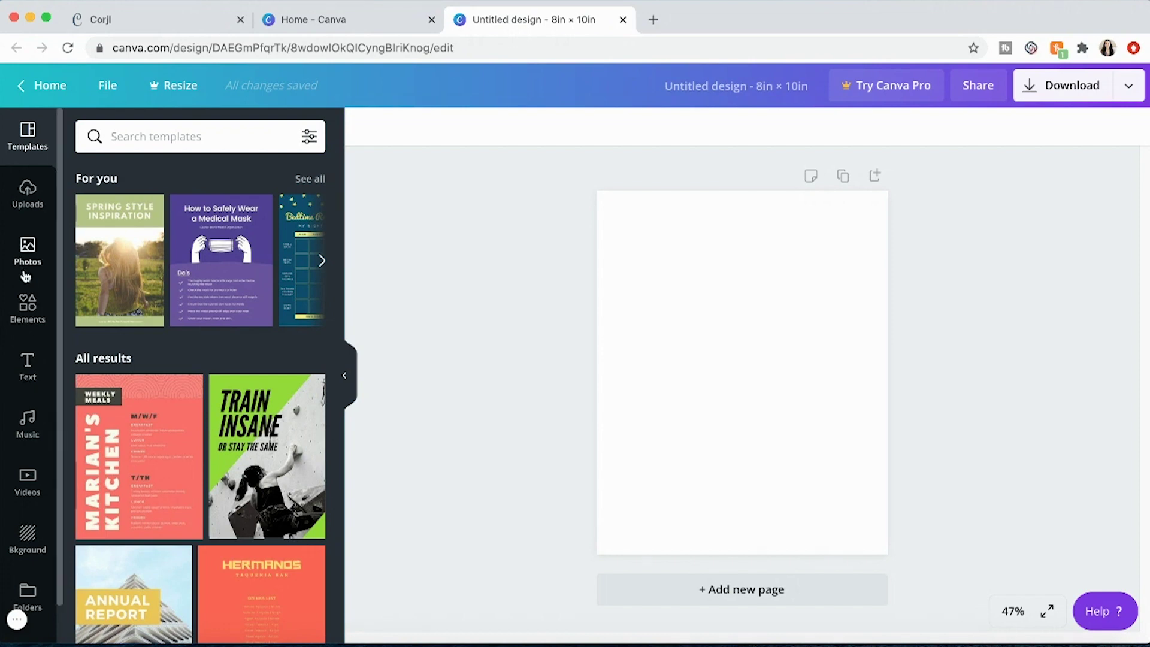
# Step: Upload the floral bundle image from the watercolorcliparts folder in Downloads on the device
pyautogui.click(27, 195)
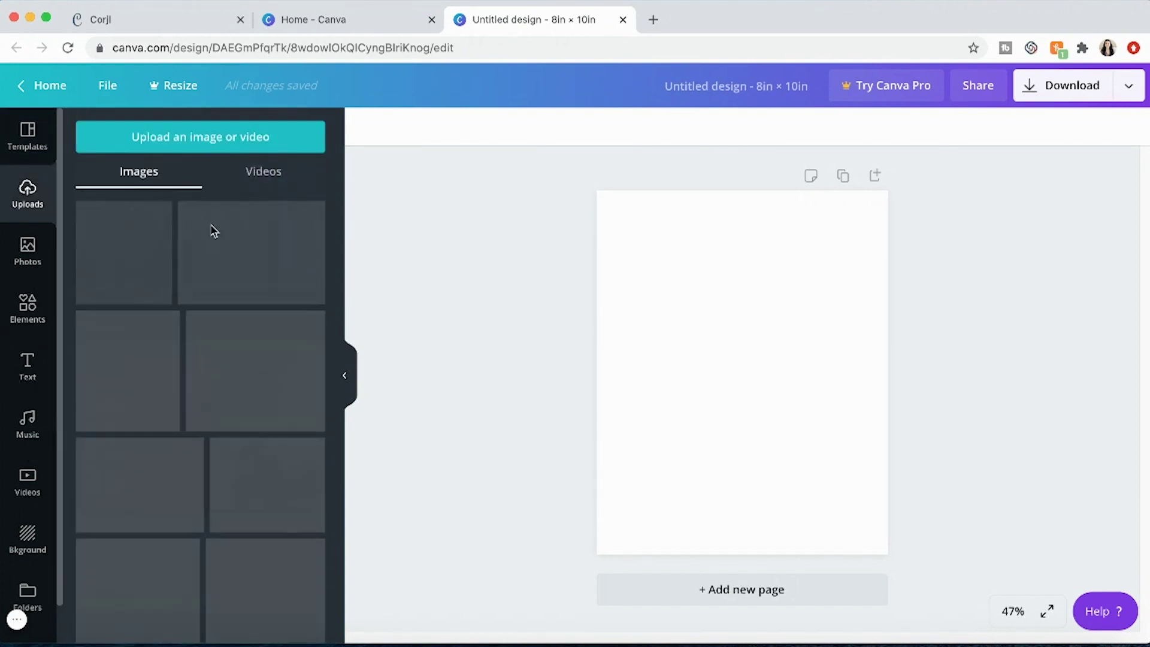
pyautogui.click(214, 144)
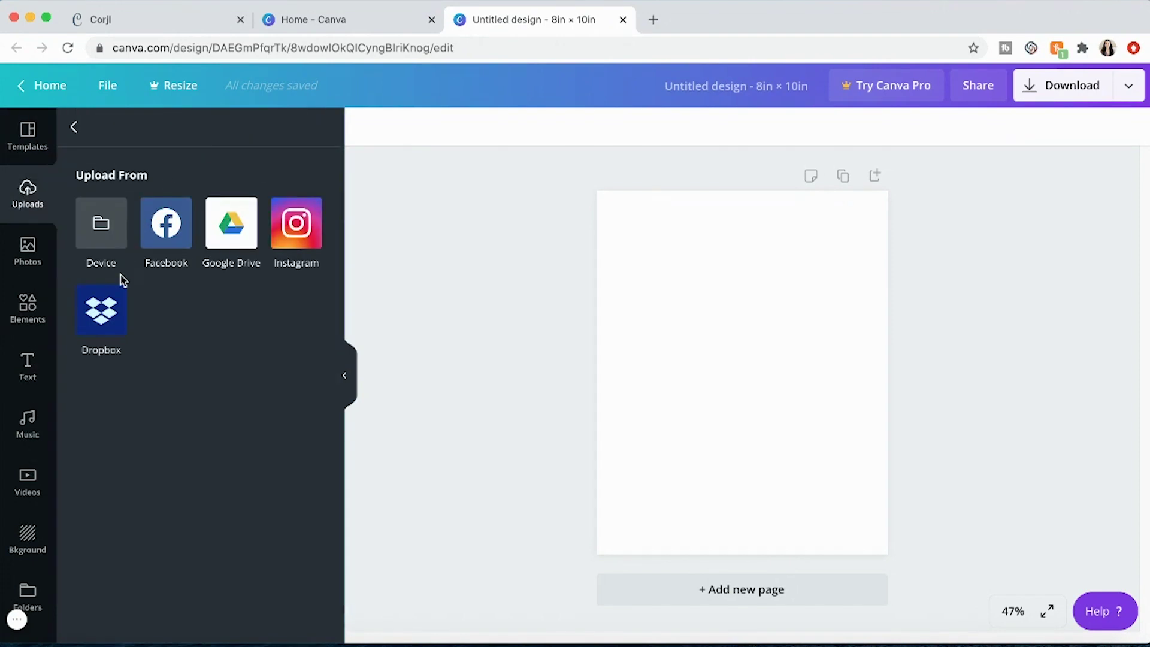
pyautogui.click(100, 228)
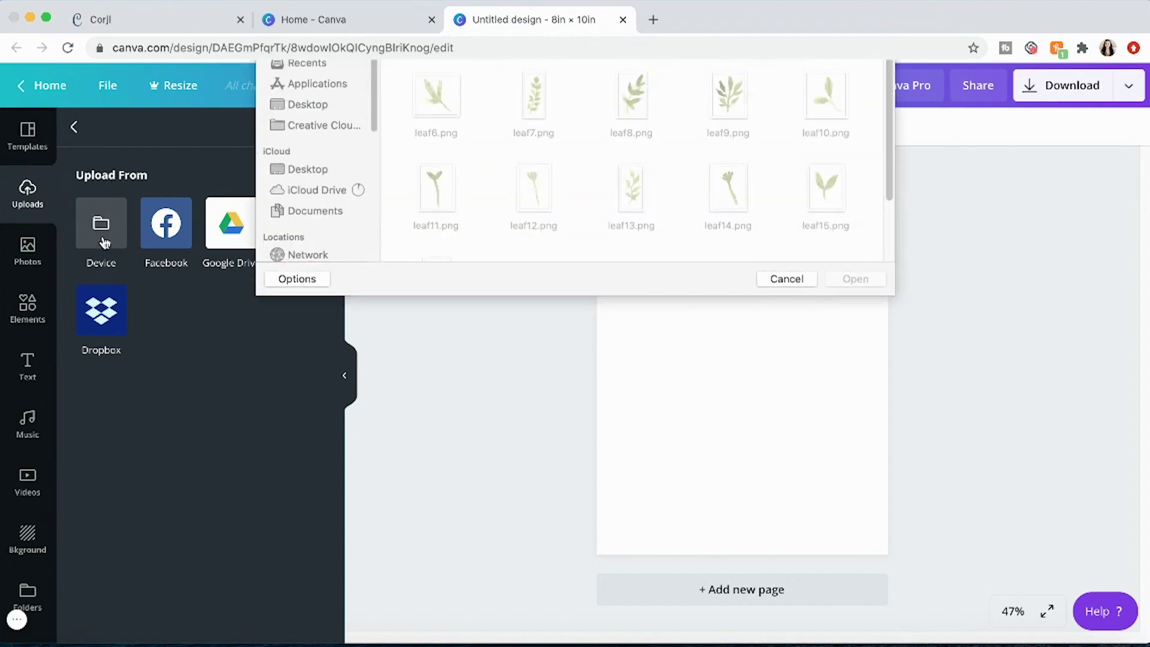
pyautogui.scroll(-5, 540, 252)
pyautogui.doubleClick(544, 250)
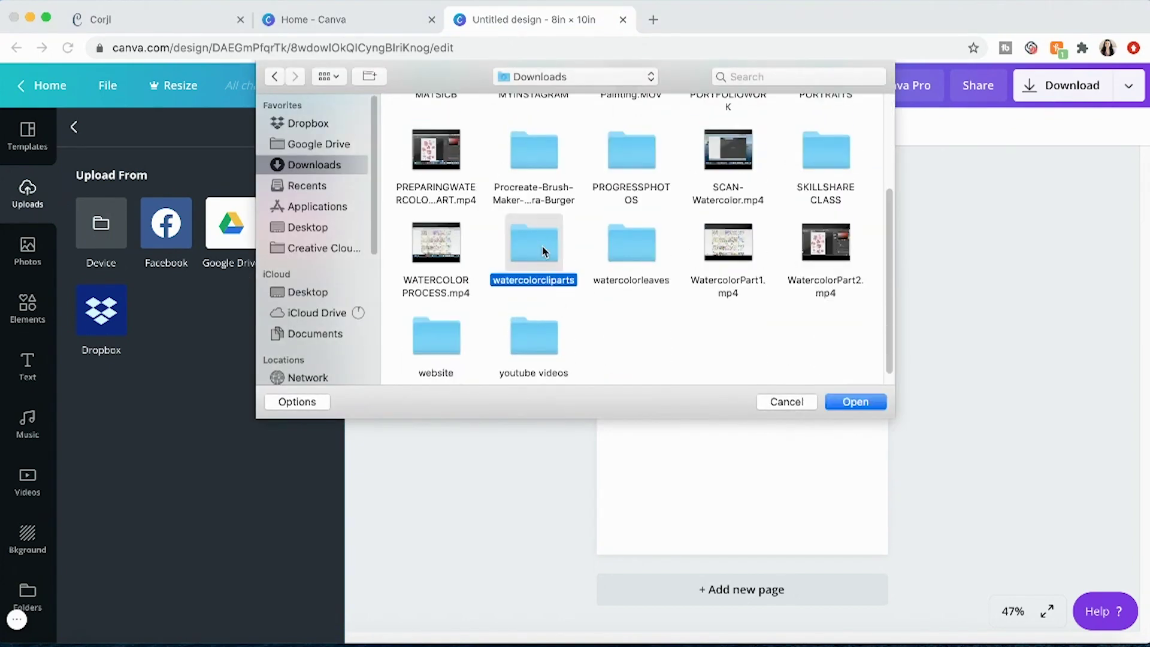
pyautogui.click(855, 402)
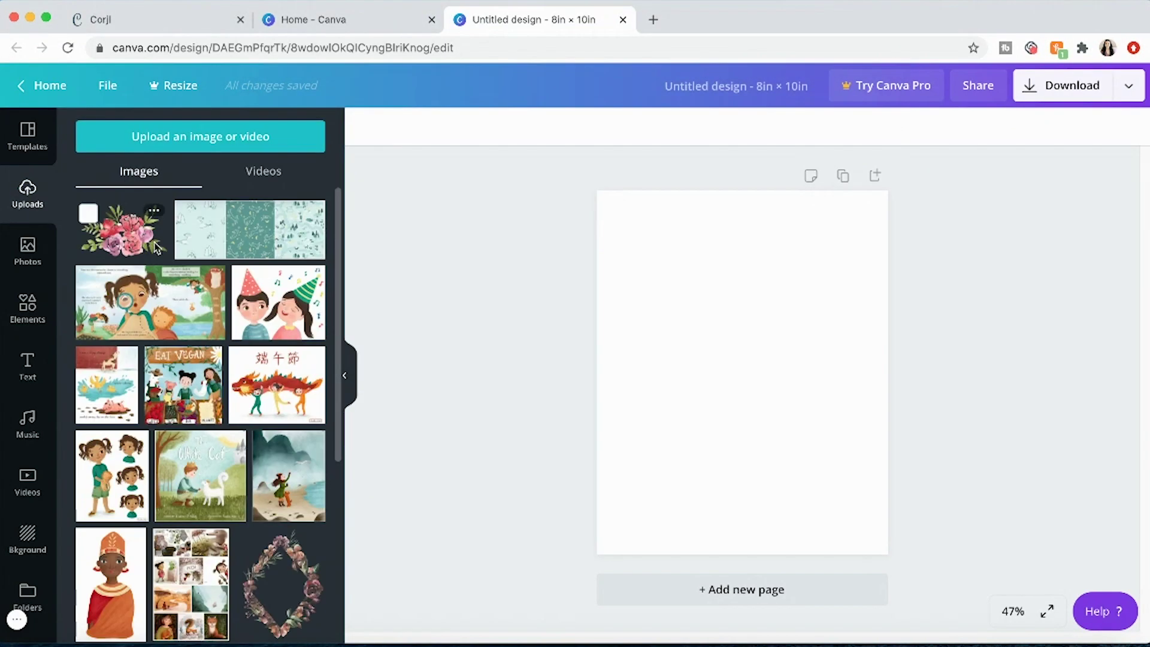
# Step: Place the uploaded floral bundle on the page, enlarge it to nearly the page width, and position it in the lower half
pyautogui.moveTo(126, 237); pyautogui.dragTo(675, 345)
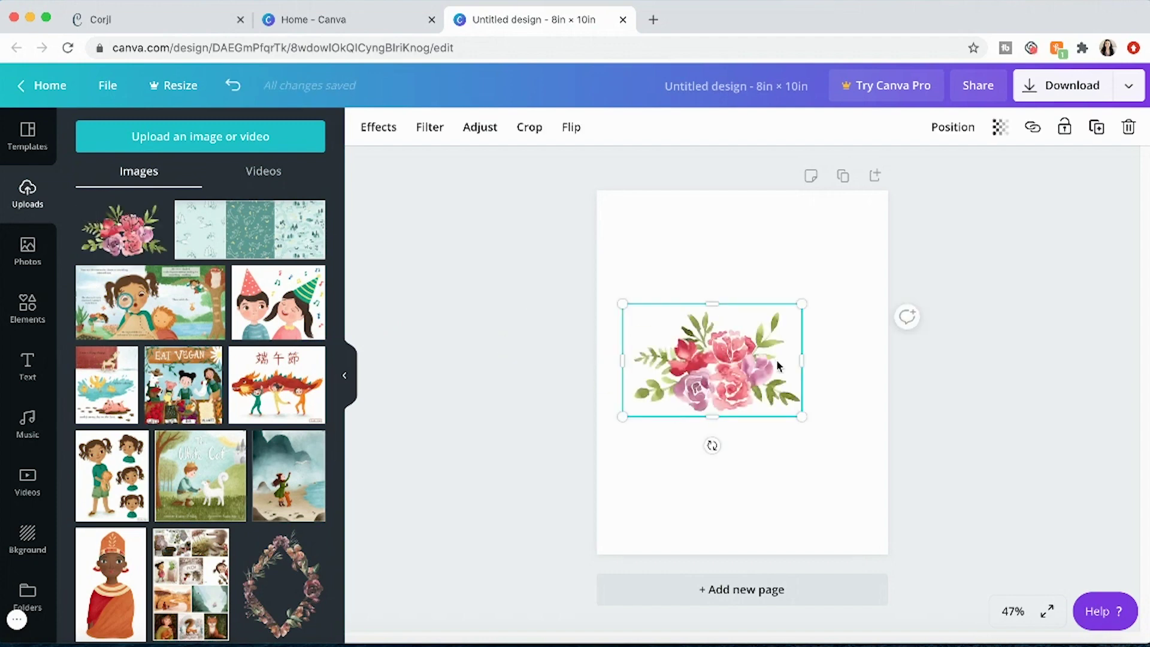
pyautogui.moveTo(804, 414); pyautogui.dragTo(903, 488)
pyautogui.moveTo(827, 432); pyautogui.dragTo(811, 473)
pyautogui.click(947, 421)
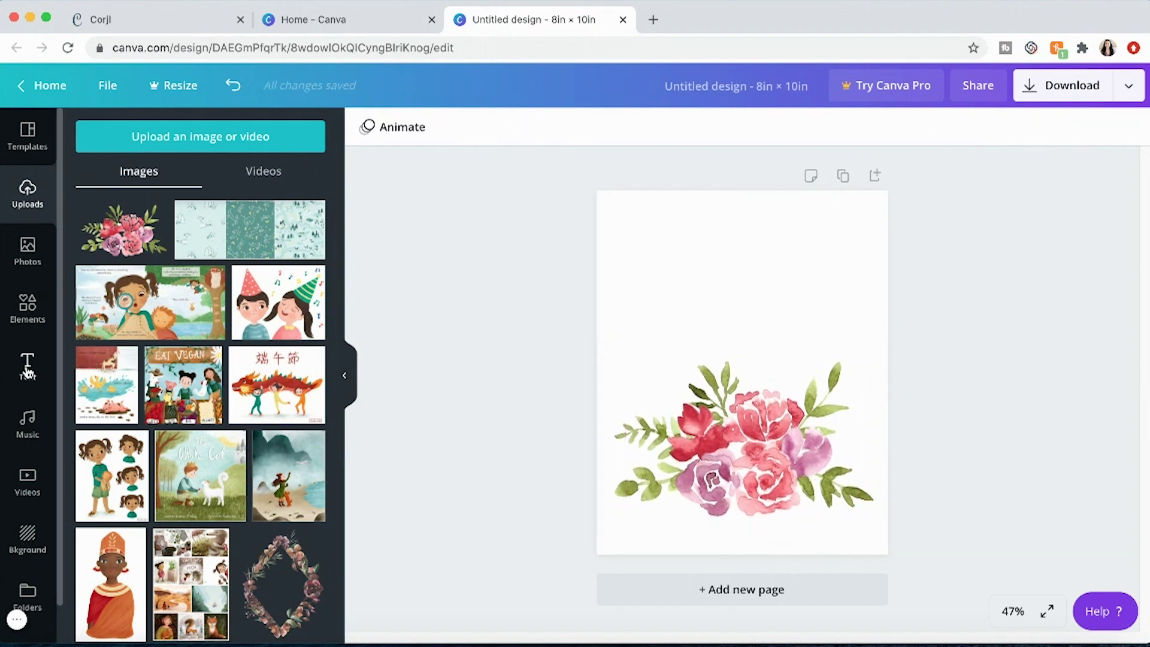
# Step: Add the heading "Hello, Spring!" above the floral bundle in the Playlist Script font at size 90
pyautogui.click(27, 365)
pyautogui.moveTo(611, 301); pyautogui.dragTo(765, 292)
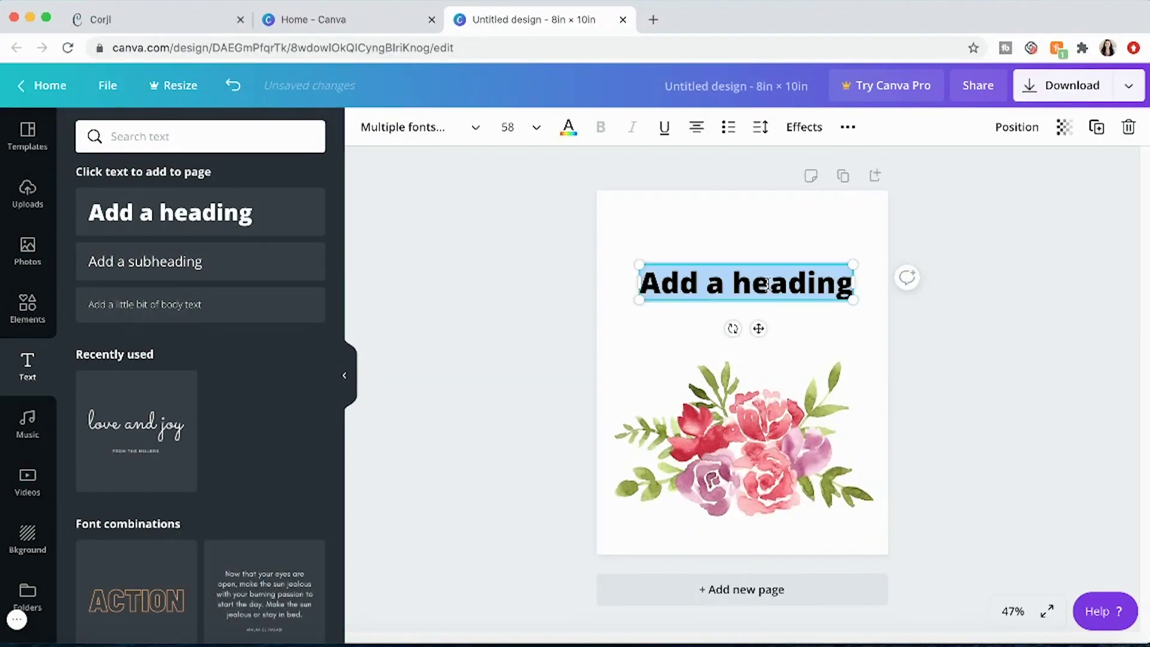
pyautogui.write('Hell')
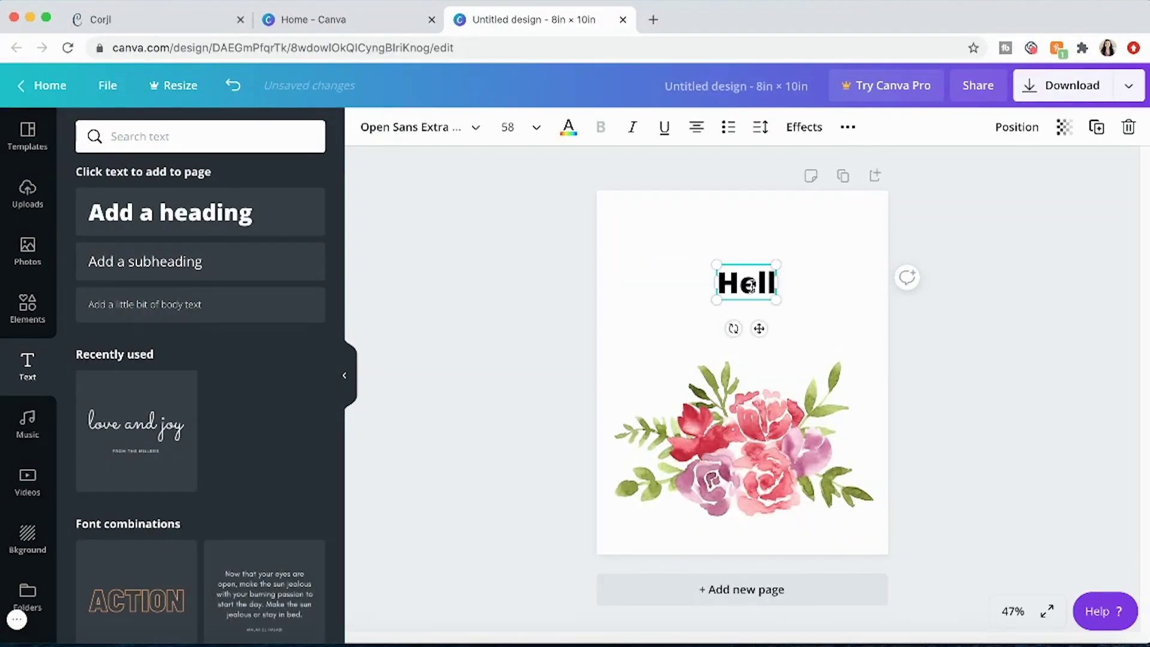
pyautogui.write('o, Spr')
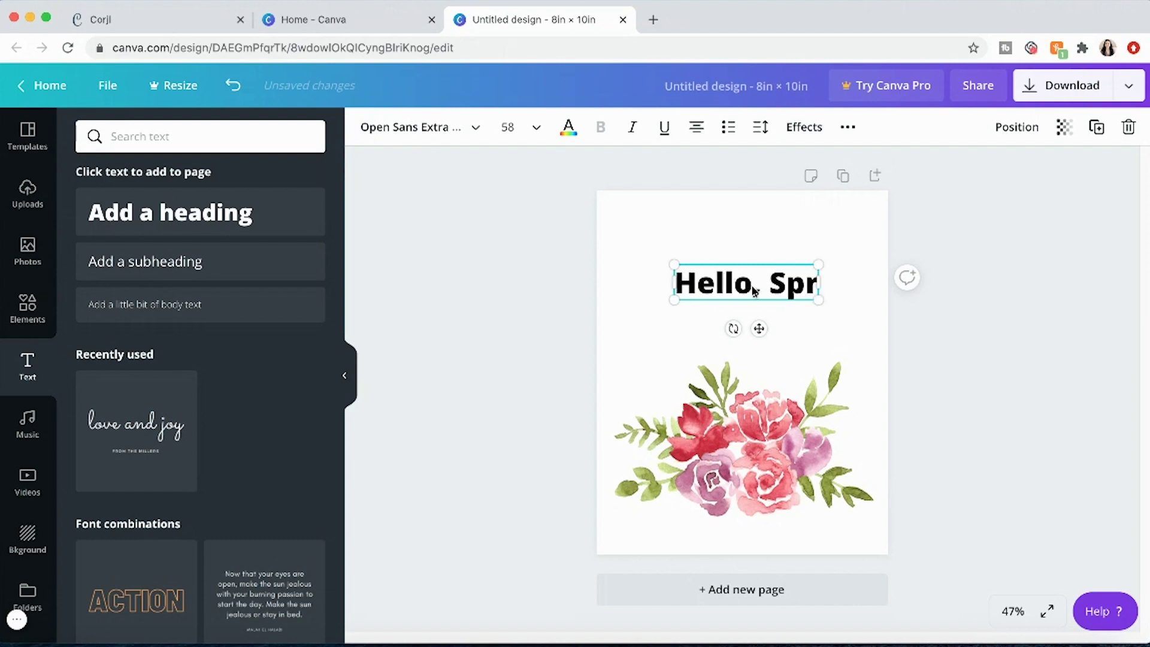
pyautogui.write('ing!')
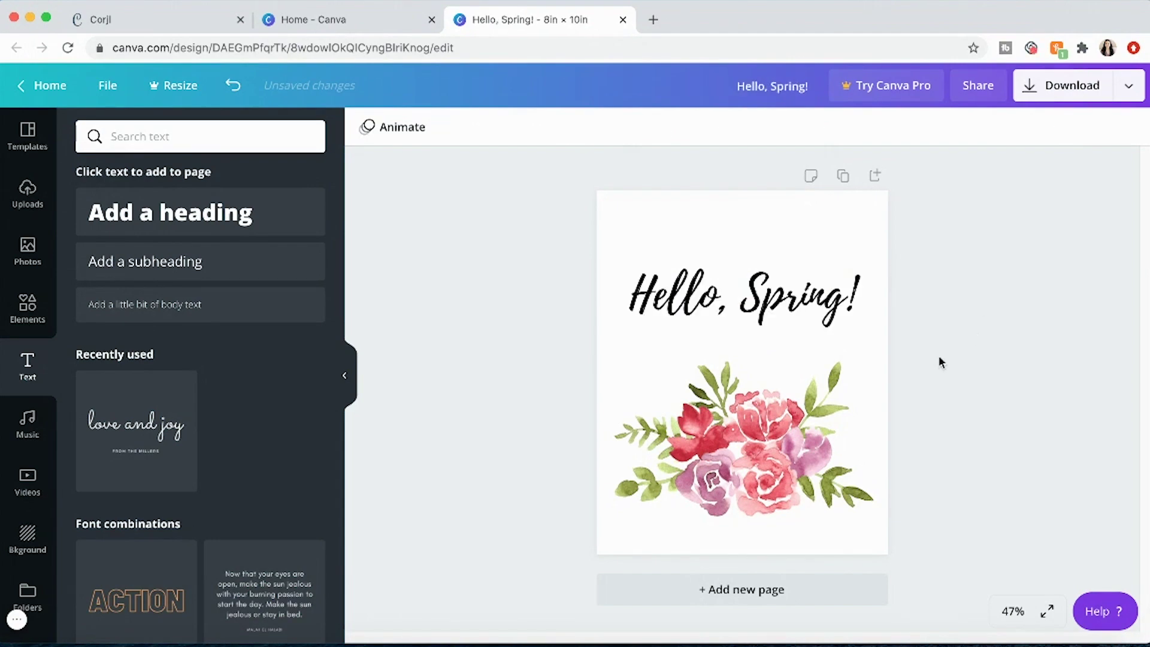
# Step: Move the floral bundle and the "Hello, Spring!" heading slightly upward on the page
pyautogui.moveTo(793, 470); pyautogui.dragTo(791, 447)
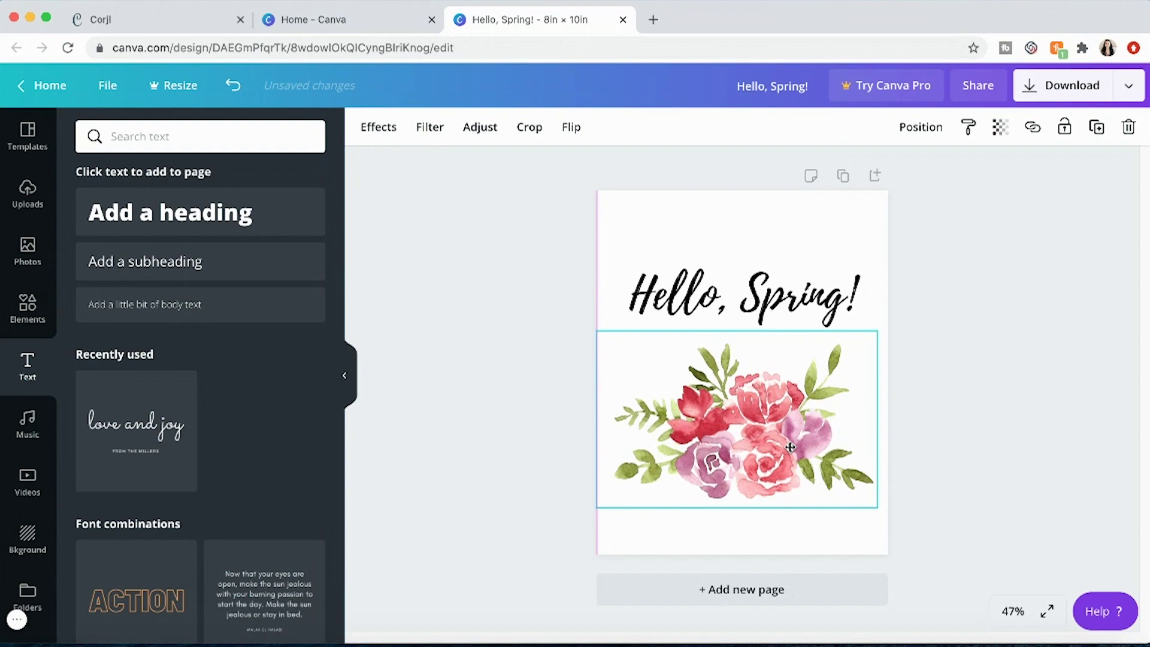
pyautogui.click(957, 432)
pyautogui.moveTo(805, 316); pyautogui.dragTo(804, 301)
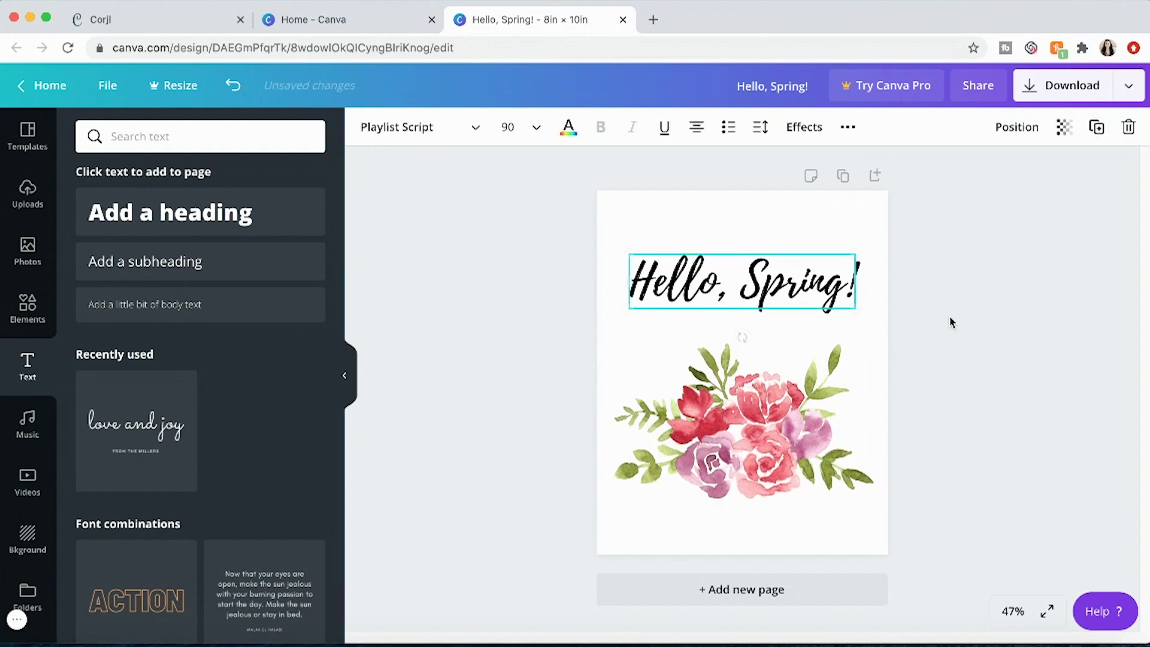
pyautogui.click(950, 320)
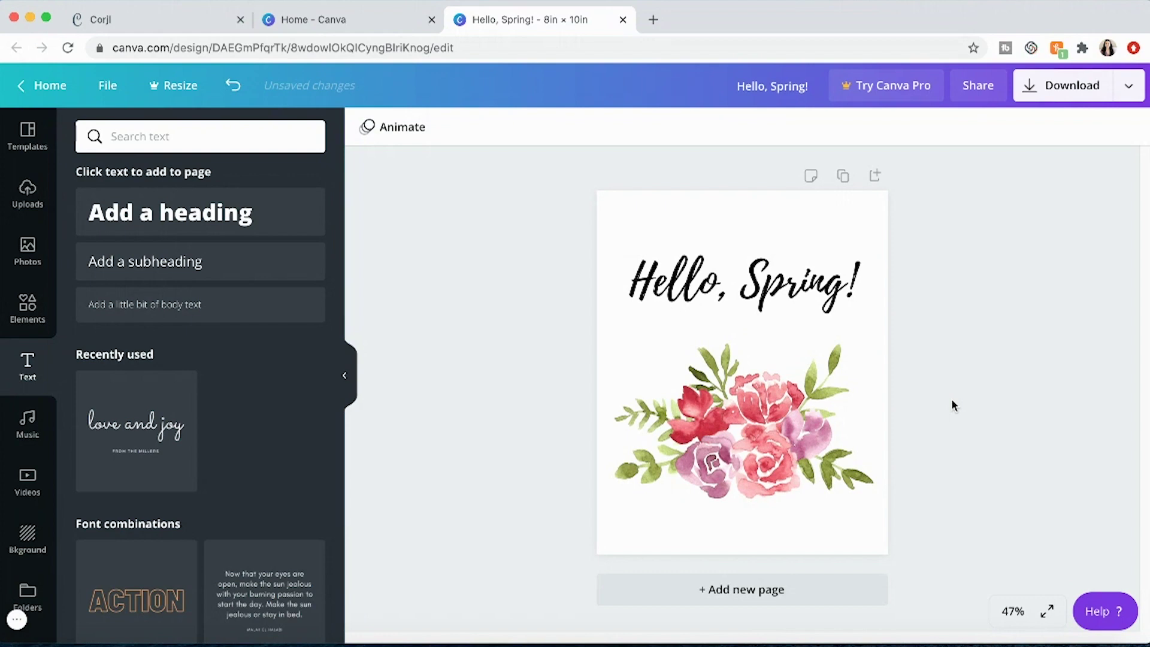
# Step: Examine the download and publishing options for the finished design, and leave without publishing it
pyautogui.click(1129, 88)
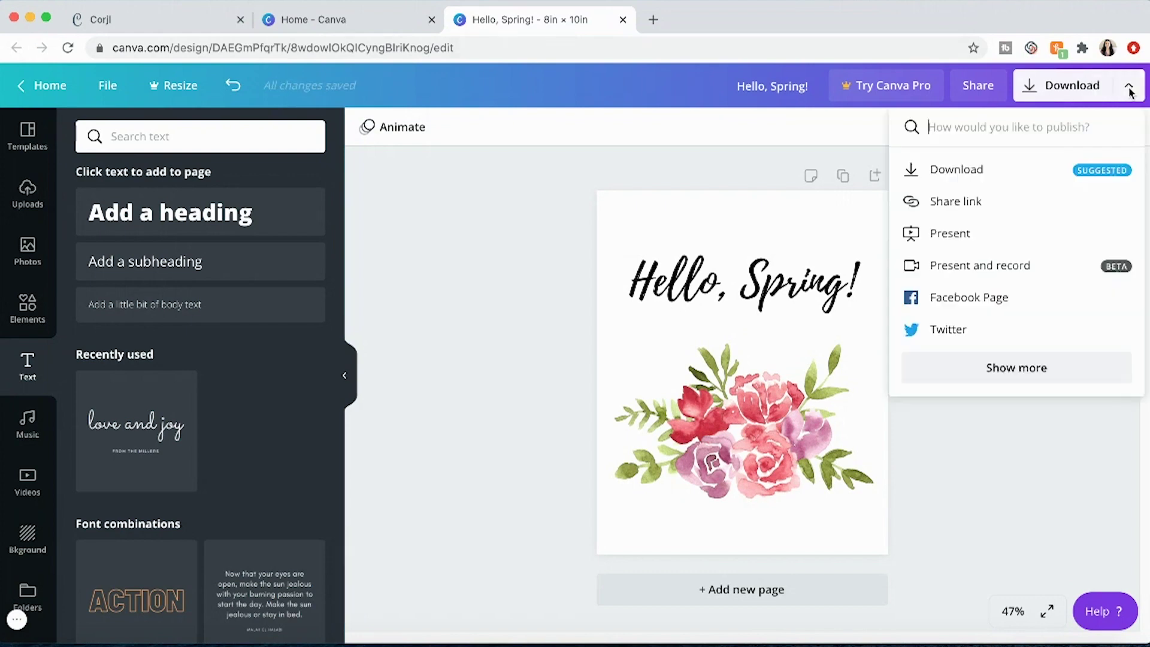
pyautogui.click(1129, 87)
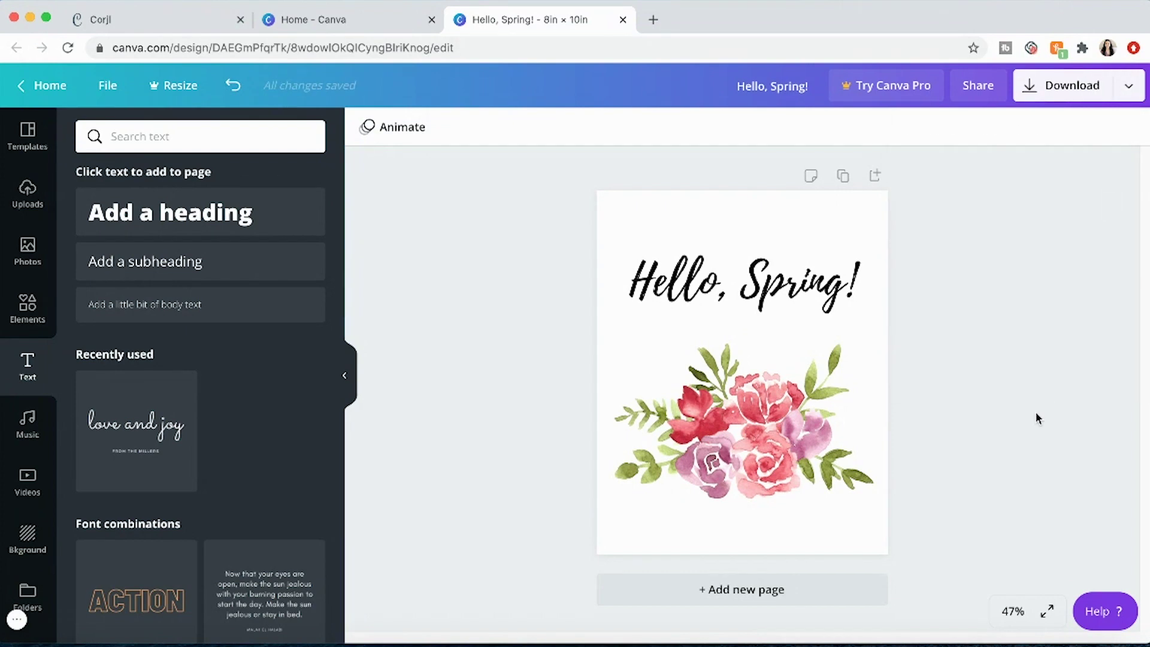